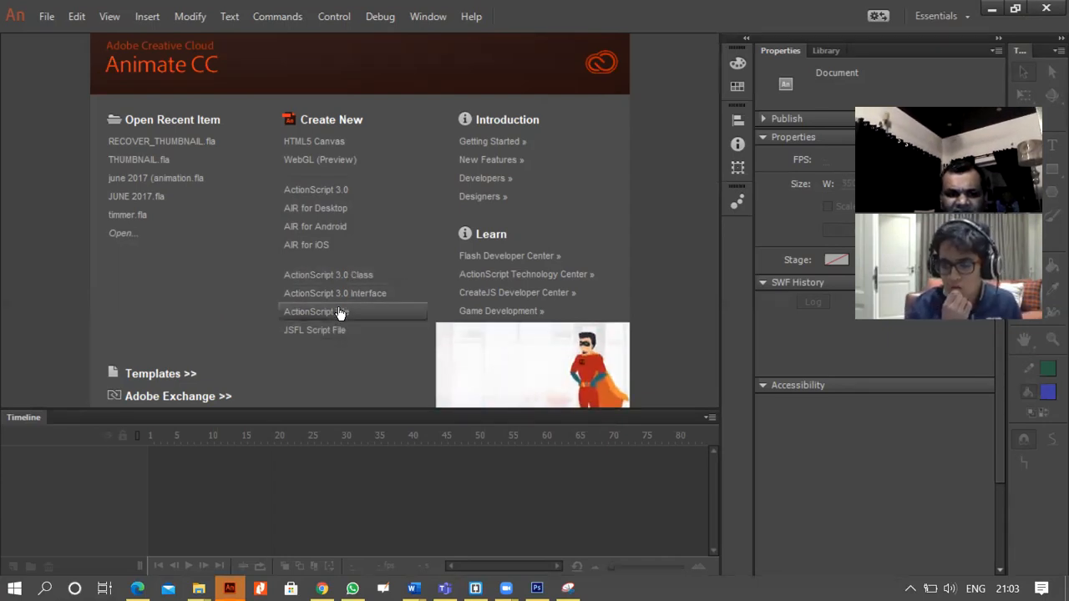
Create a new ActionScript 3.0 document.
click(332, 194)
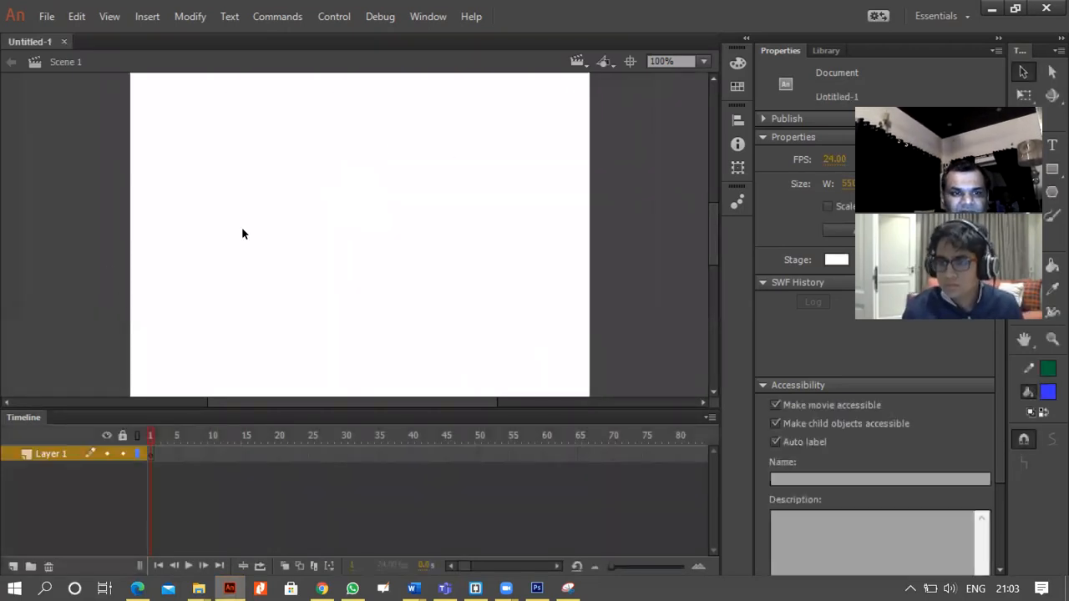
click(427, 16)
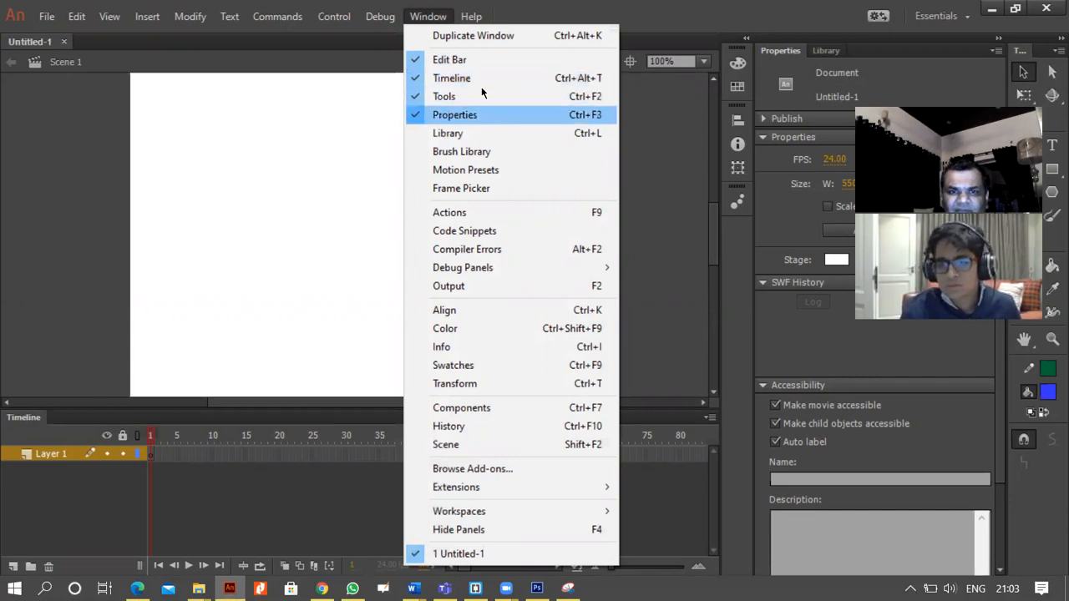
click(258, 305)
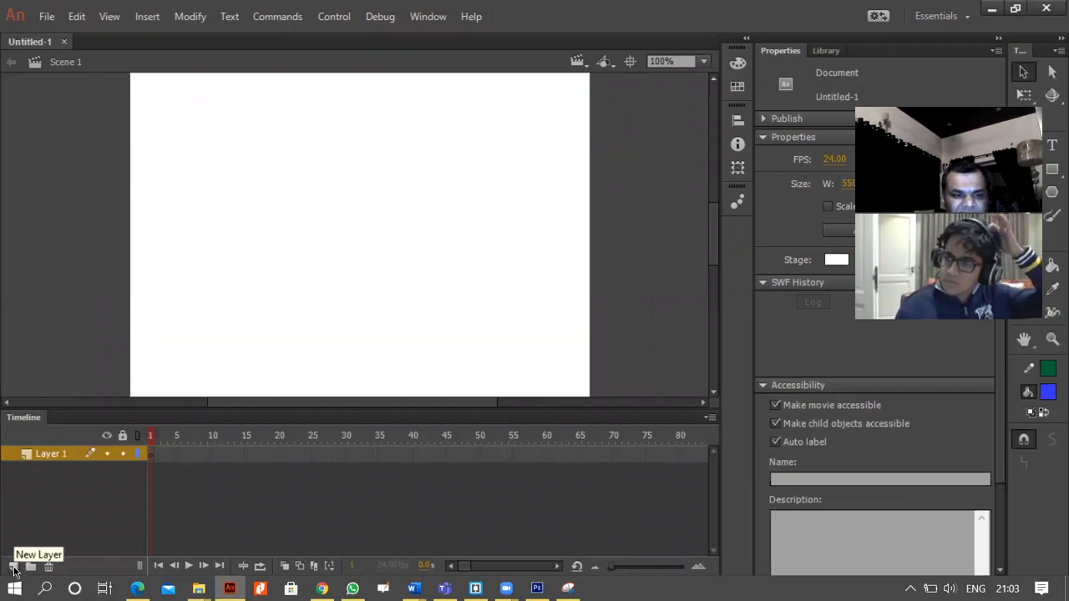
Add a second layer to the timeline and rename Layer 1 as "new".
click(15, 568)
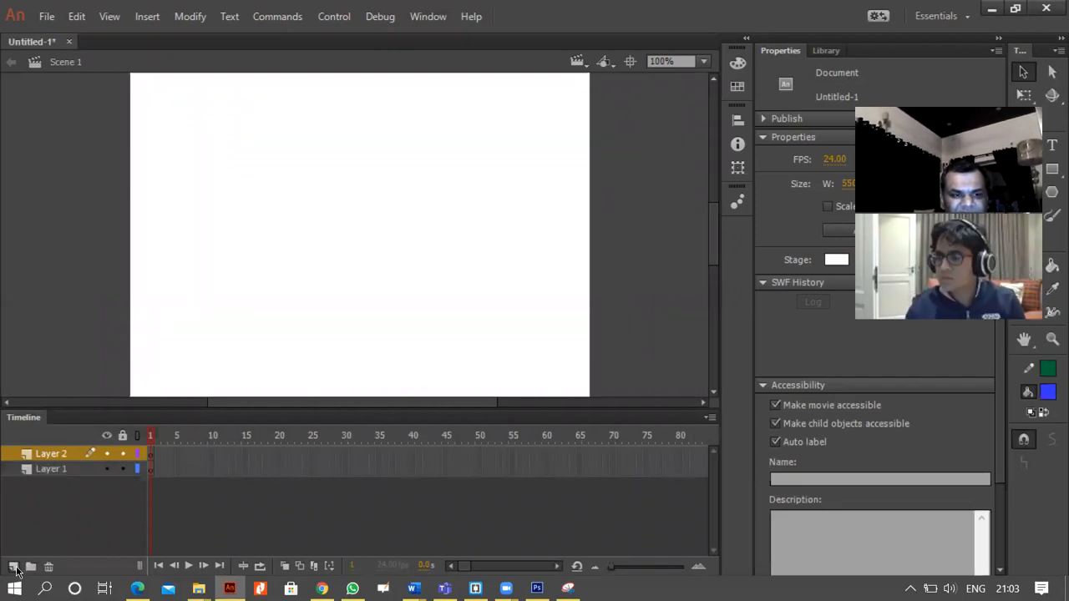
click(48, 470)
double_click(47, 469)
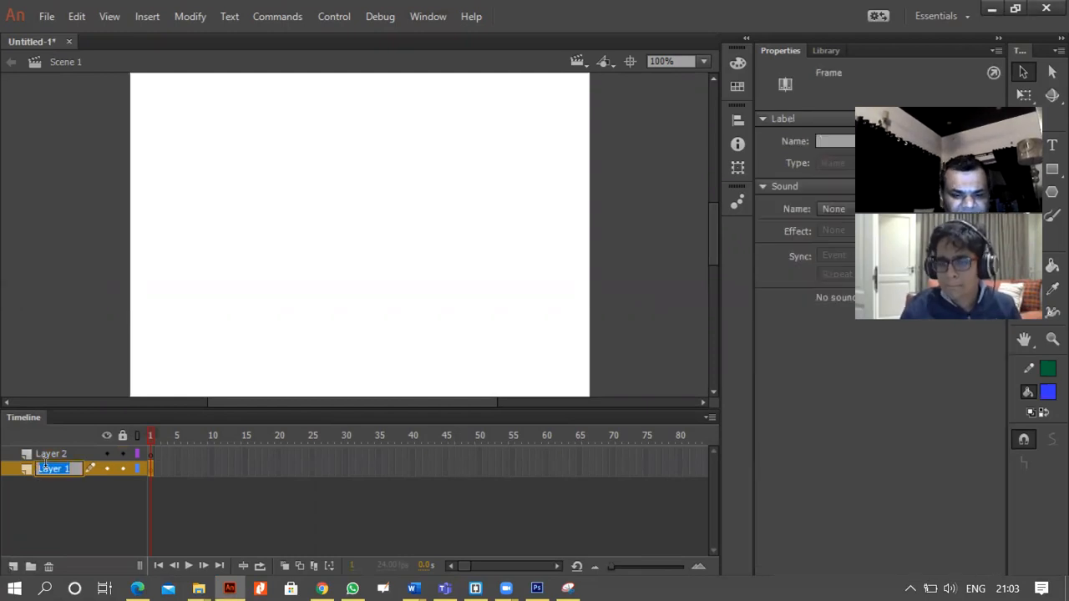
text(new)
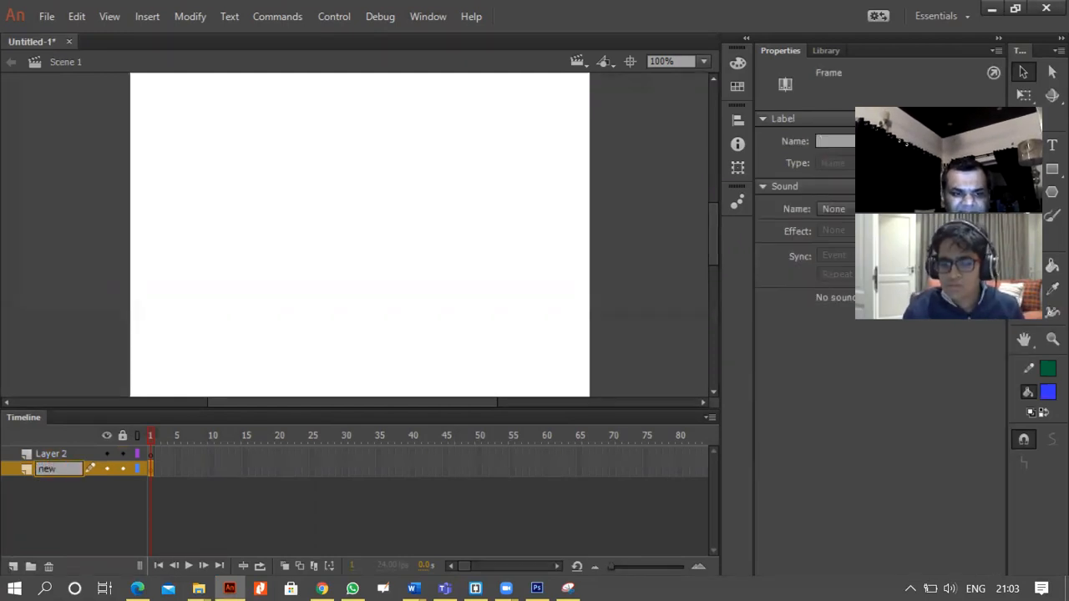
click(79, 364)
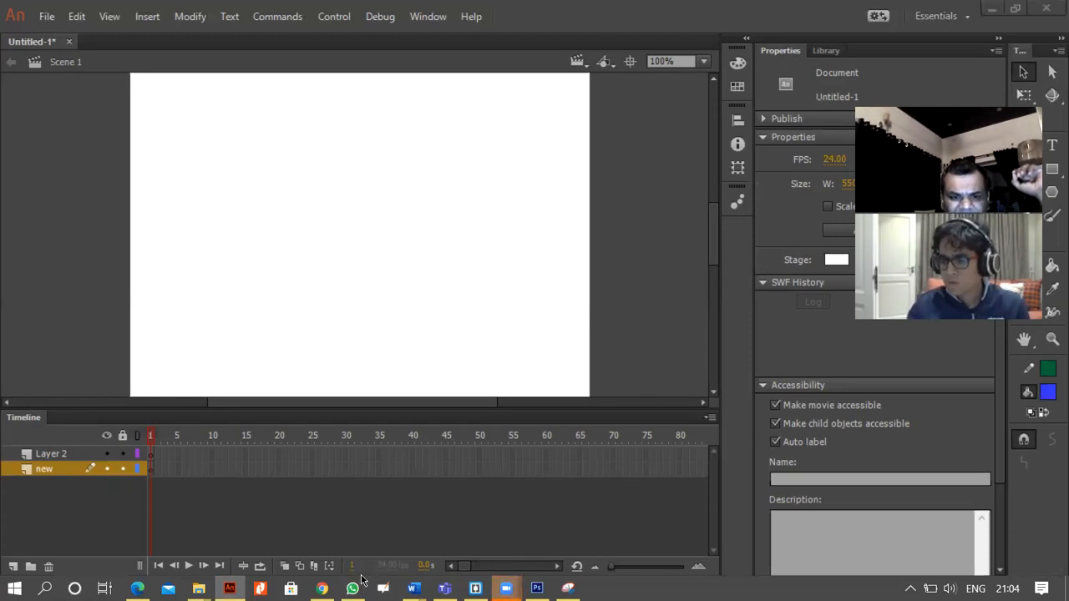
click(15, 589)
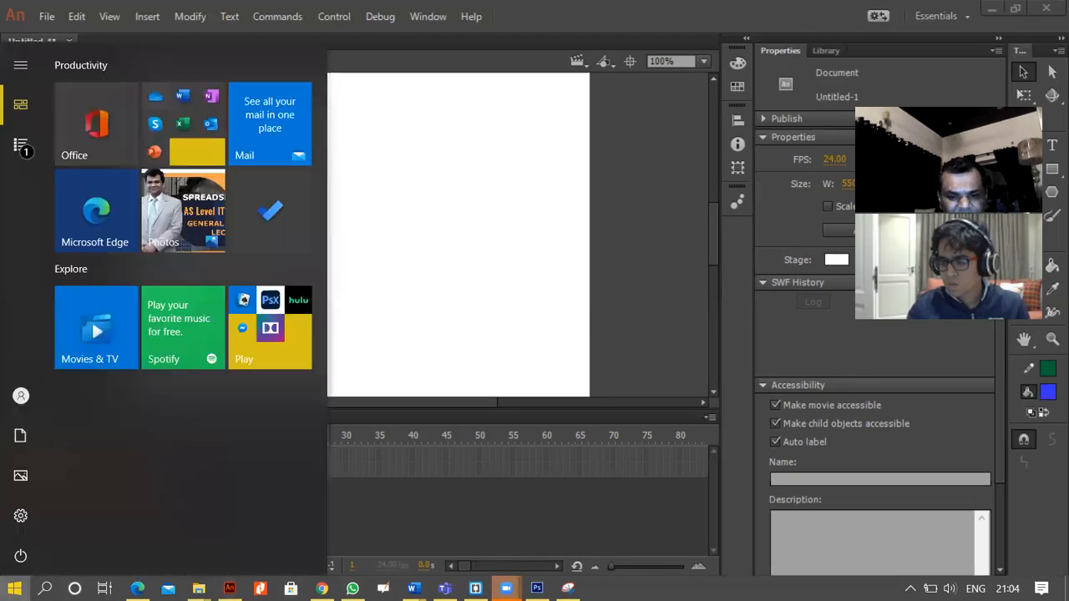
text(ma)
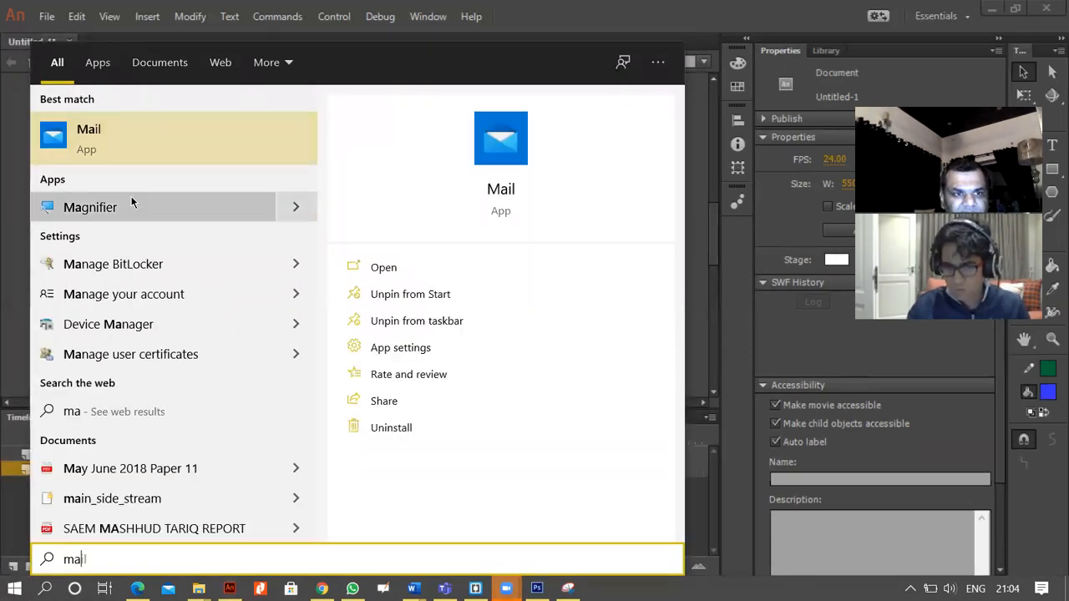
click(131, 201)
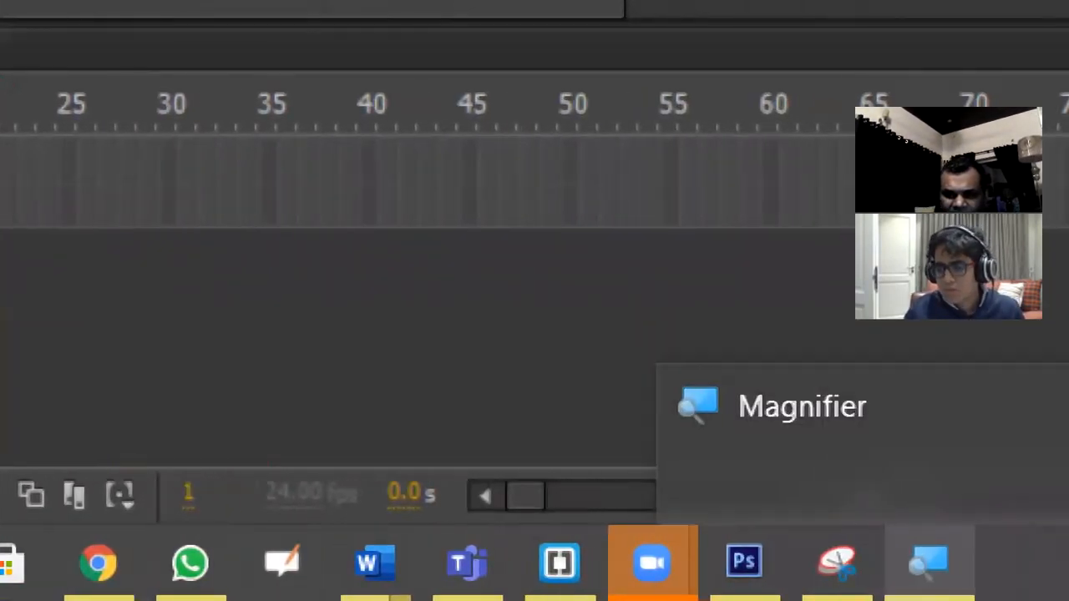
key(super+Escape)
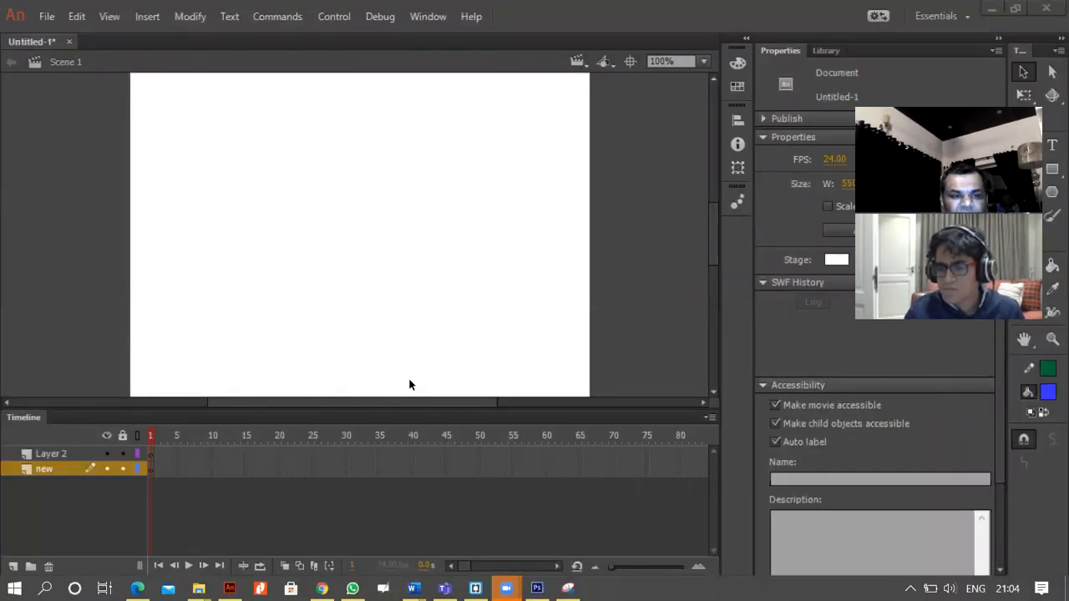
Draw a blue circle about 96 px wide near the stage's upper-left corner in frame 1 of the "new" layer.
click(152, 472)
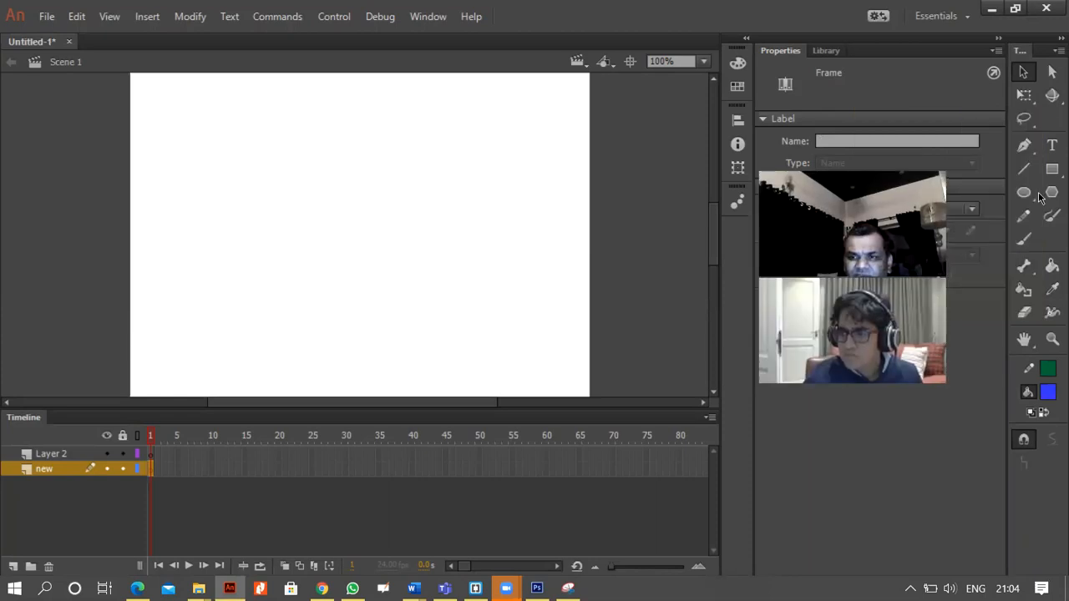
key(o)
drag(147, 123, 228, 204)
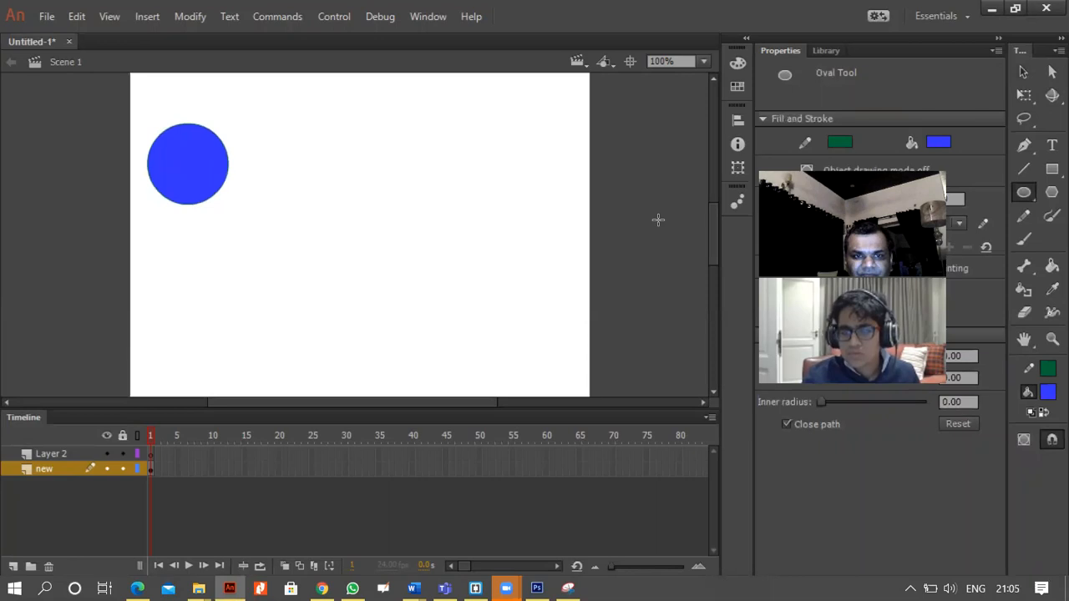
key(v)
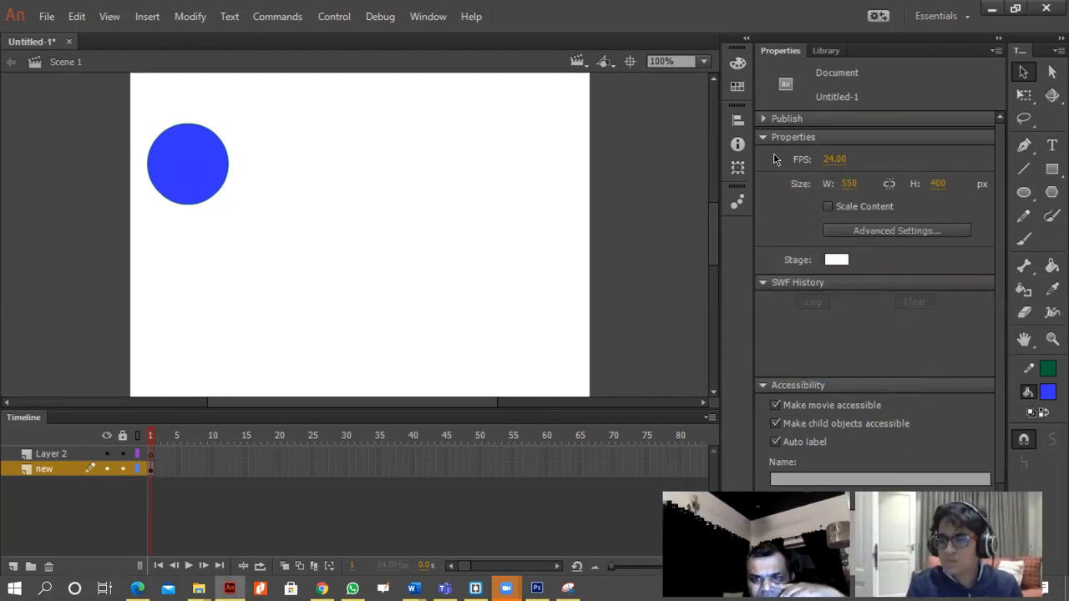
Set the document's stage colour to bright green, #33FF00.
key(alt+w)
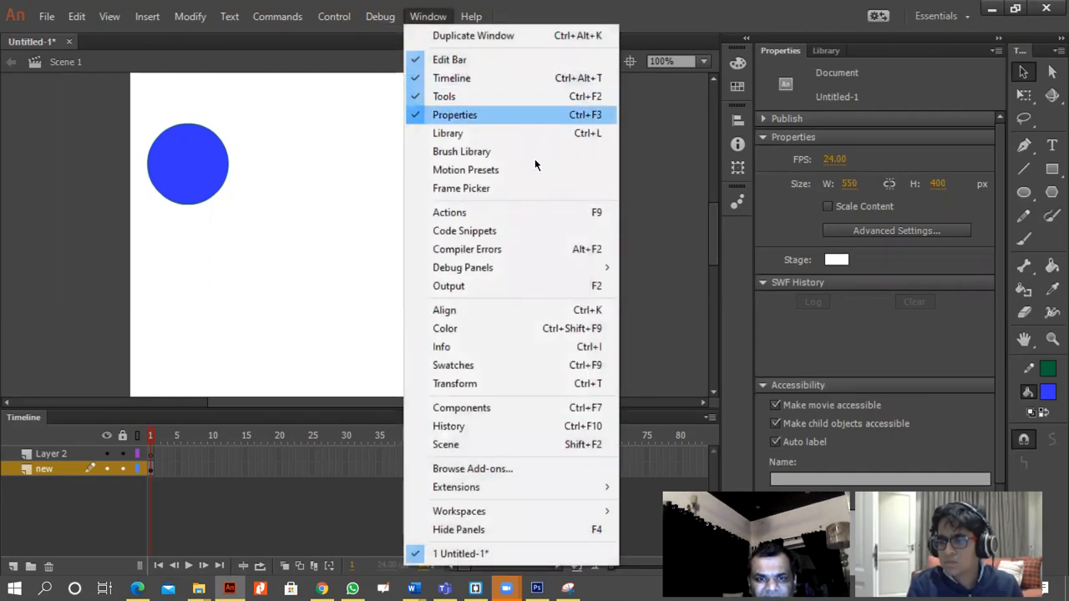
click(780, 210)
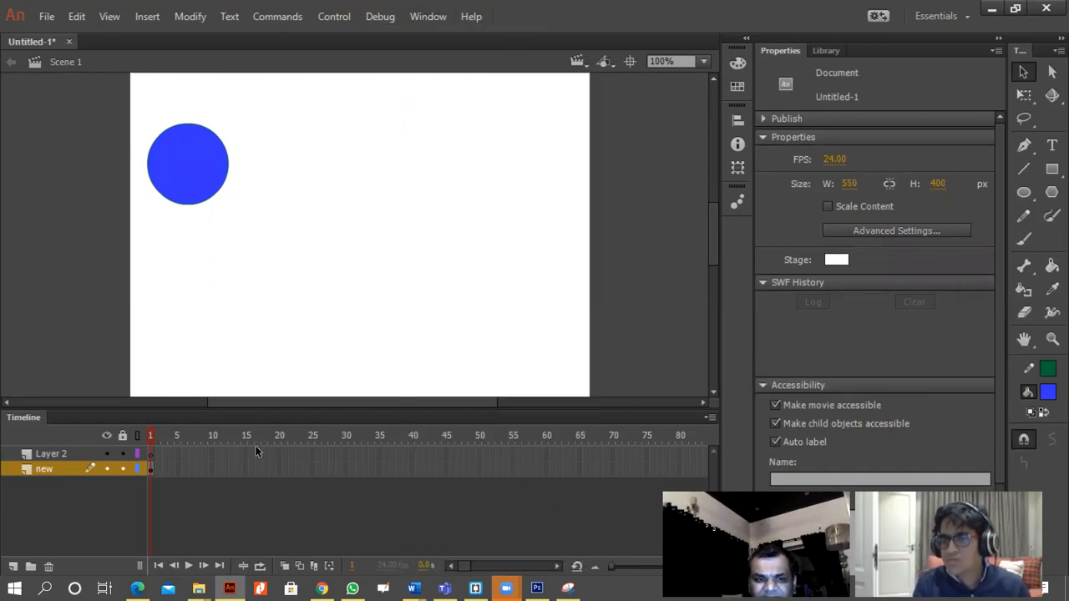
click(836, 260)
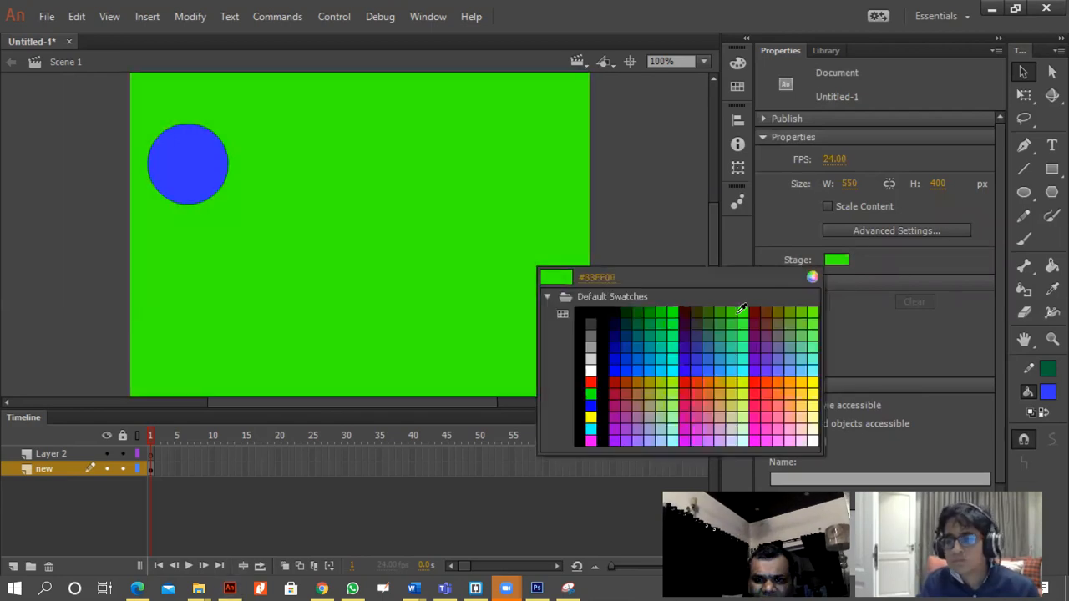
click(746, 311)
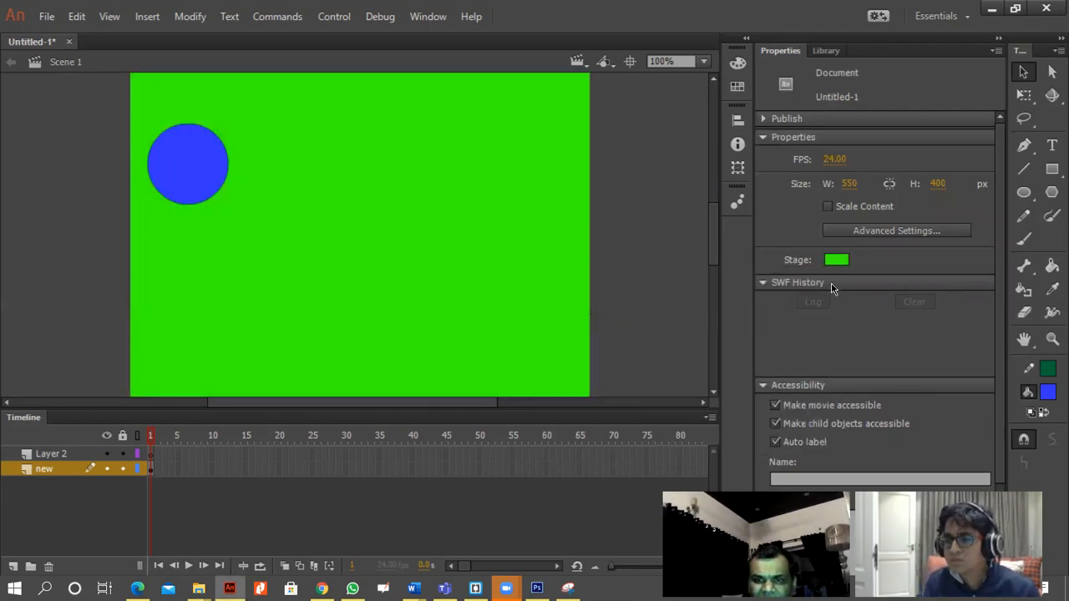
Examine the document's stage width, height and frame rate settings.
click(844, 184)
click(934, 183)
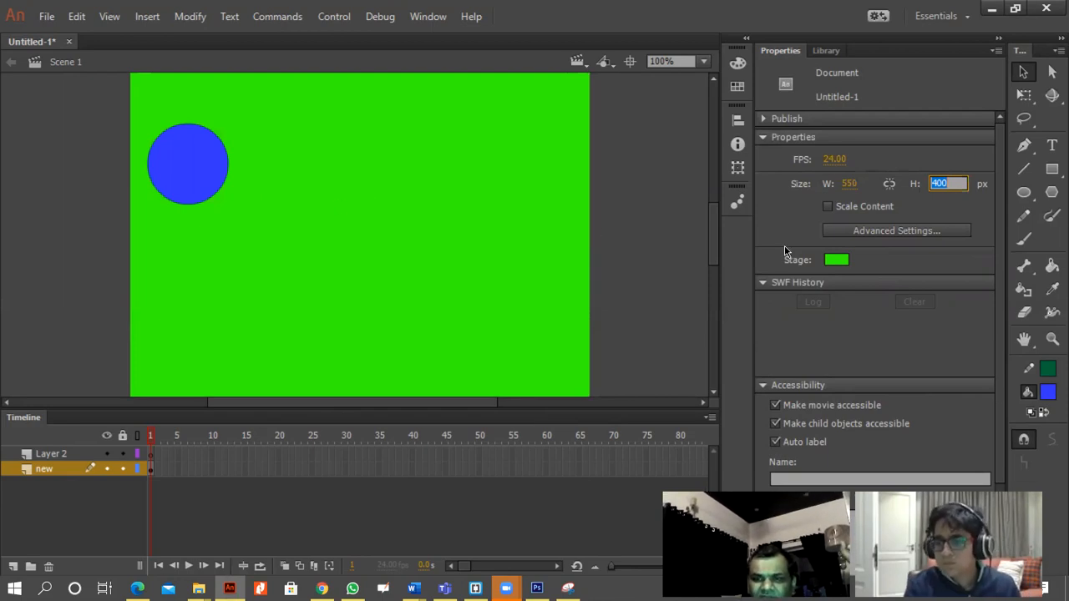
click(836, 158)
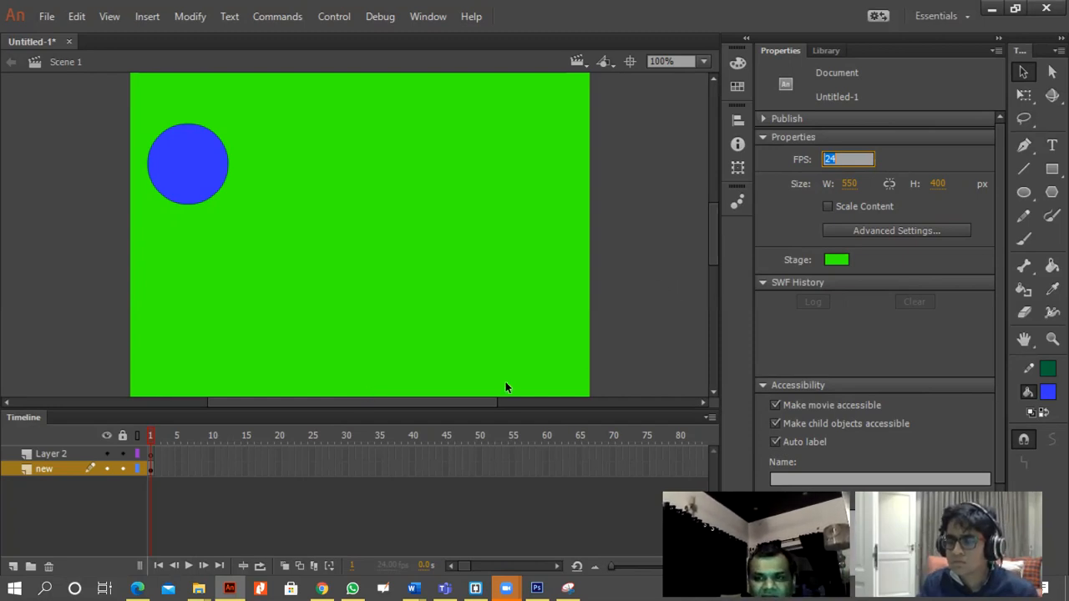
Insert a keyframe at frame 43 of the "new" layer.
click(323, 466)
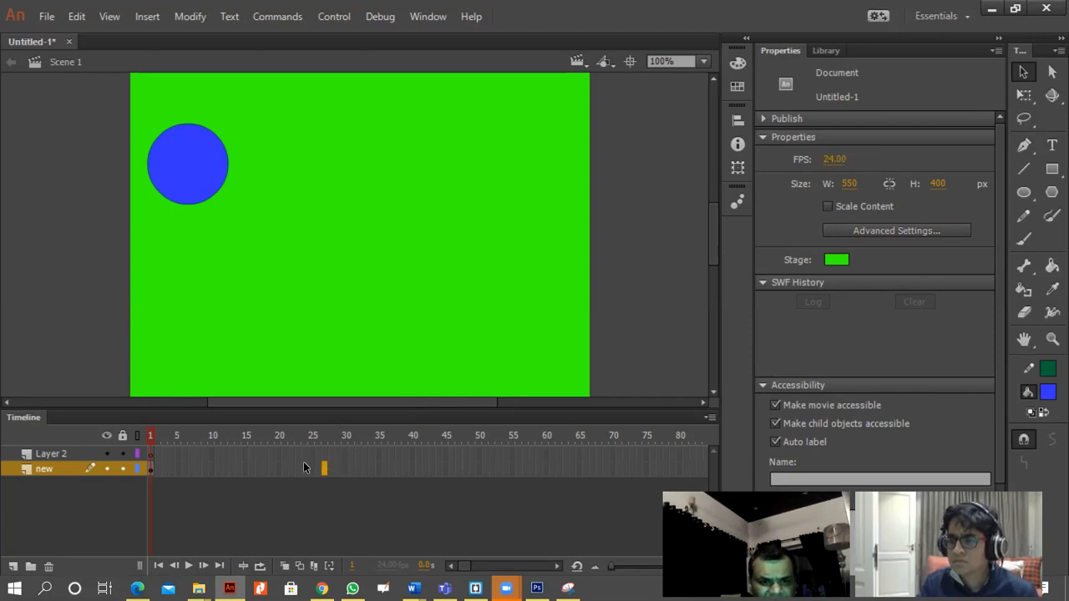
click(309, 468)
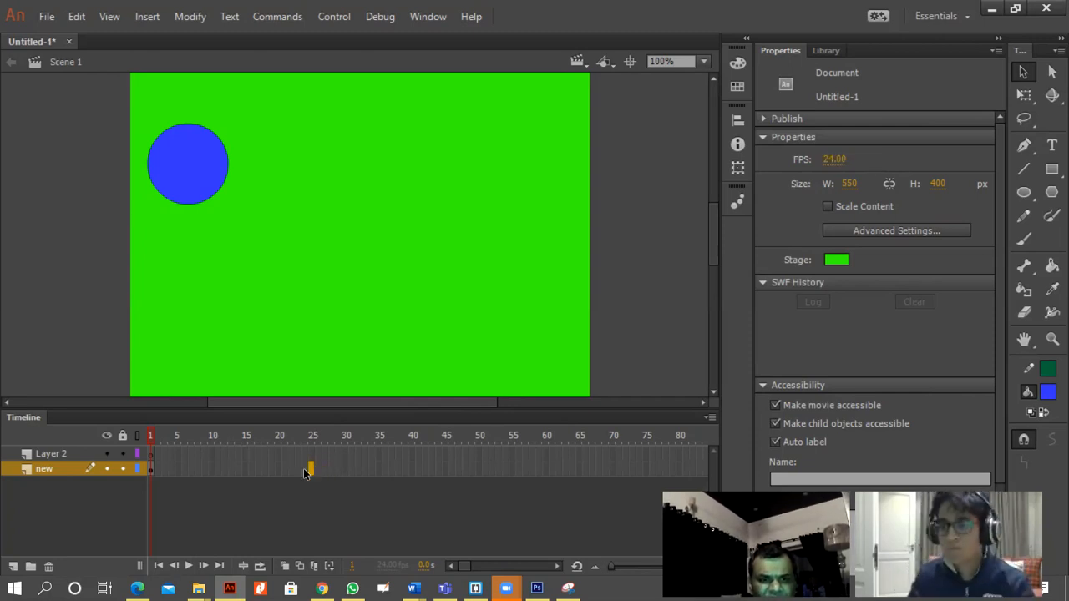
click(433, 470)
right_click(430, 469)
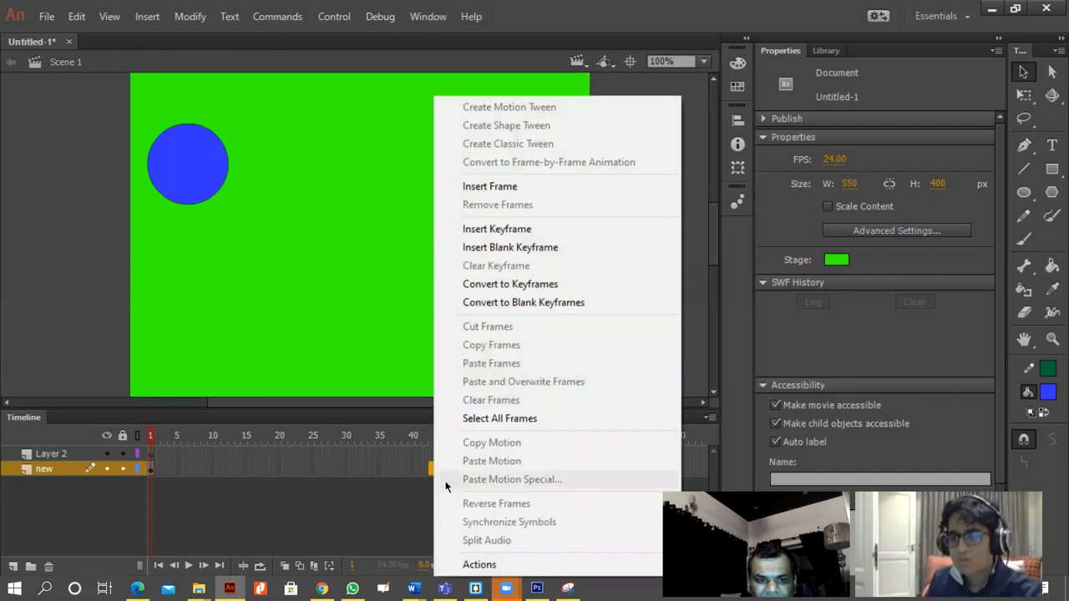
click(528, 233)
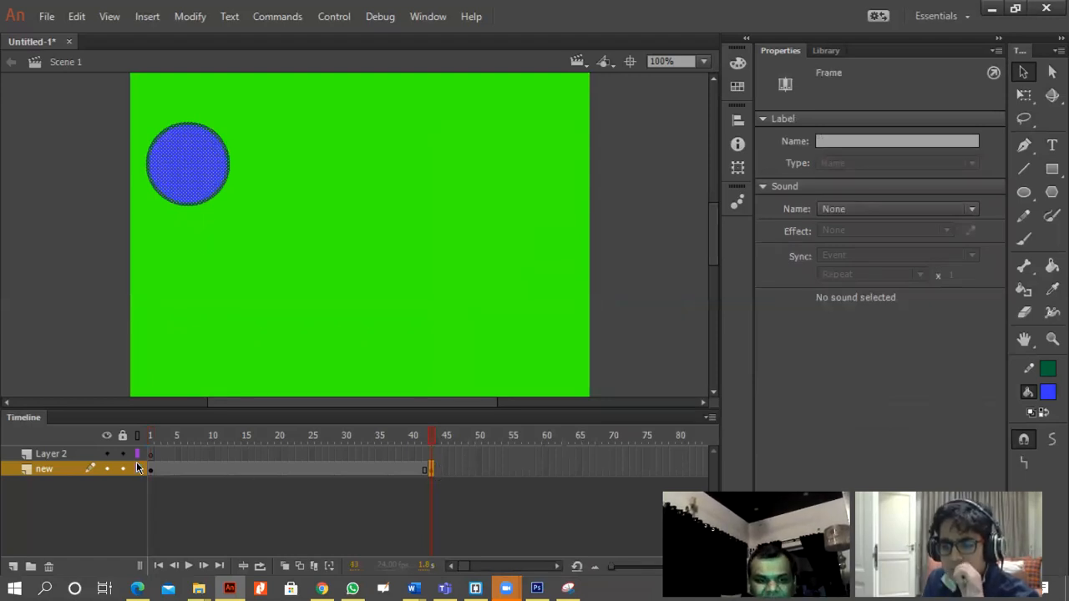
Create a classic tween on the "new" layer between the keyframes at frames 1 and 43.
right_click(432, 470)
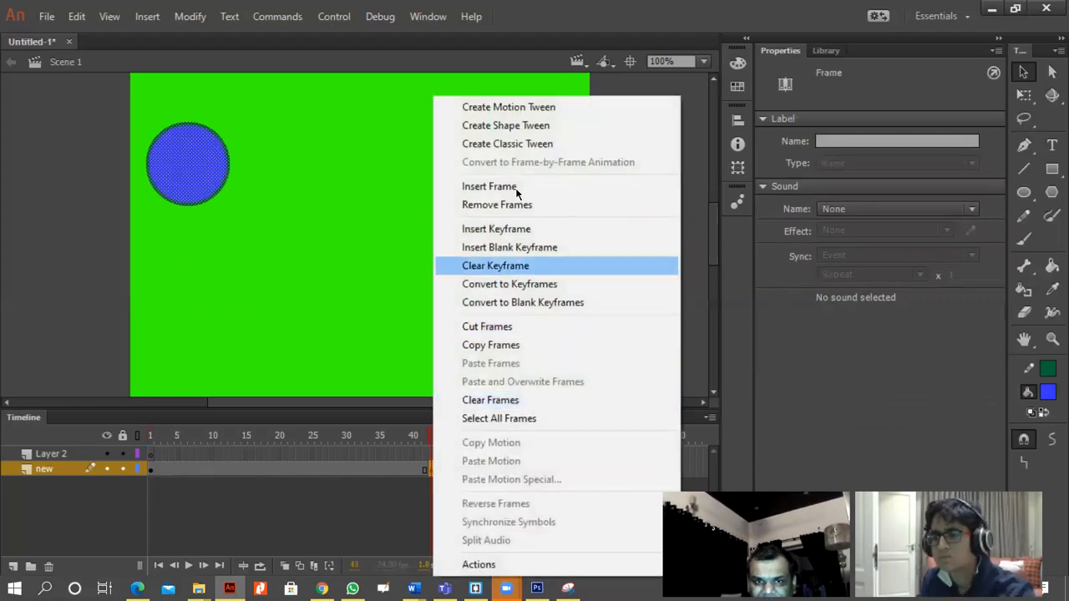
click(537, 145)
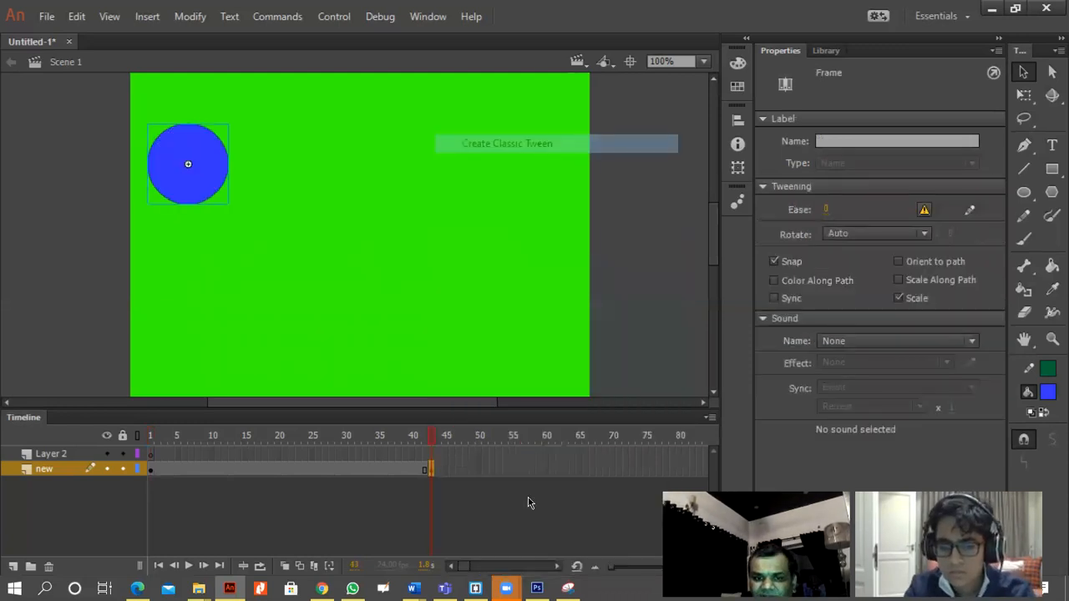
right_click(424, 474)
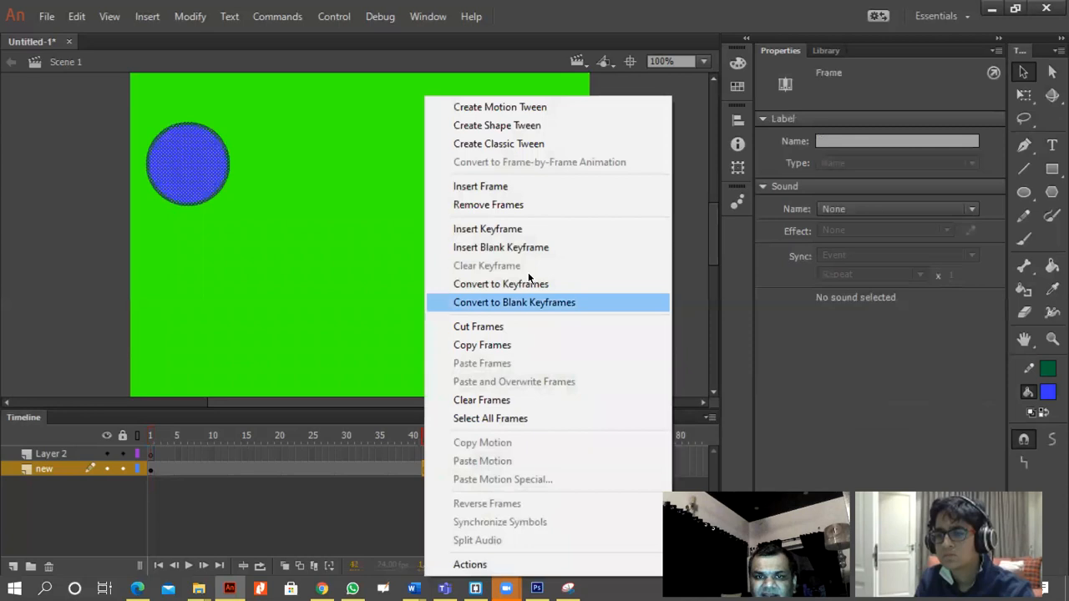
click(551, 147)
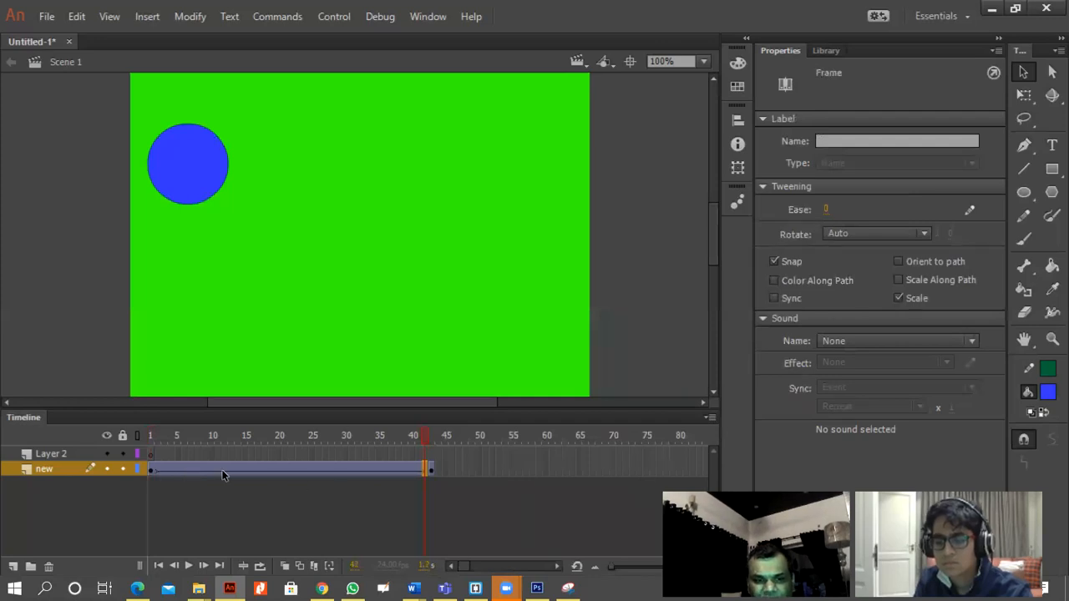
Play the tween from frame 1 on the stage, test the movie and close its preview window.
click(355, 470)
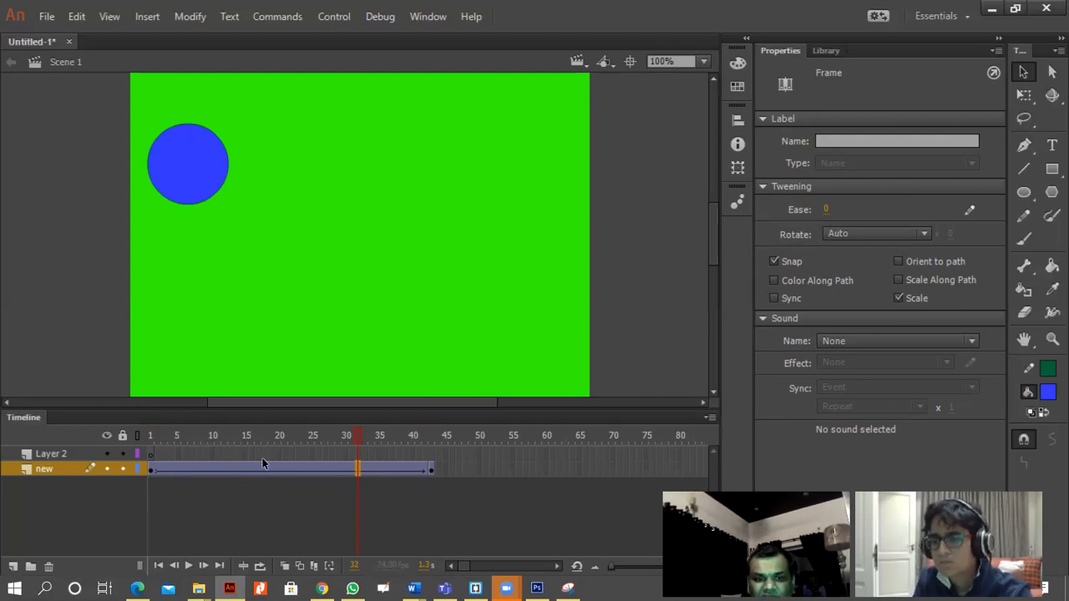
click(151, 470)
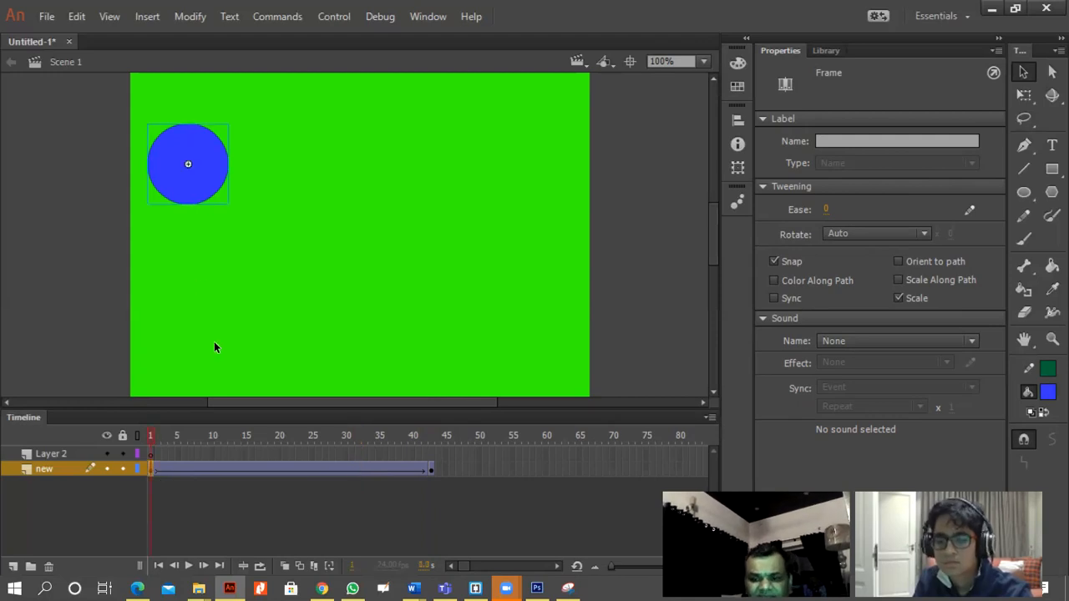
key(Return)
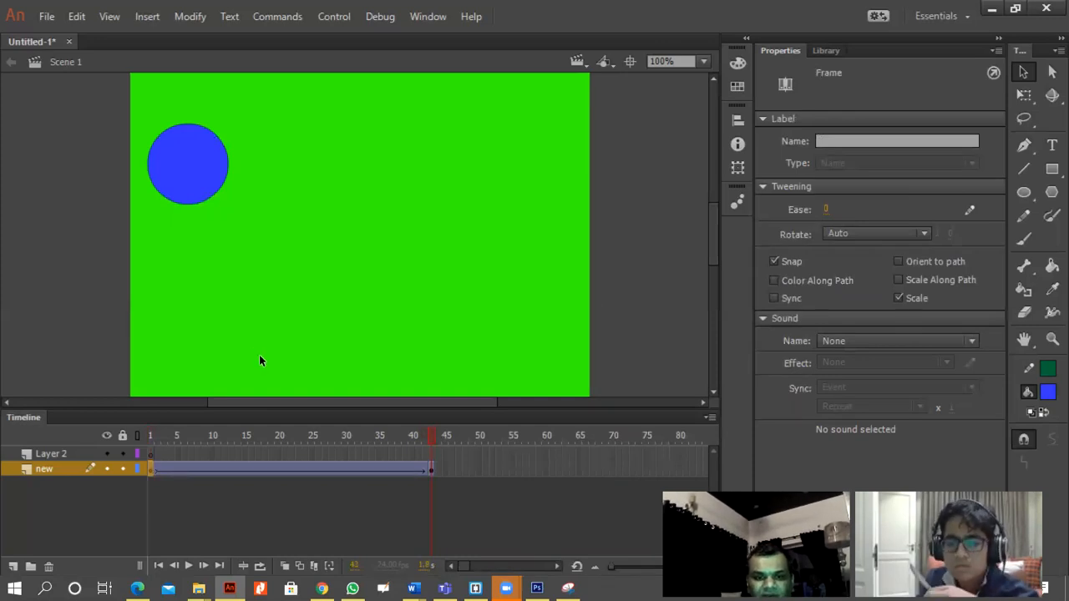
key(ctrl+Return)
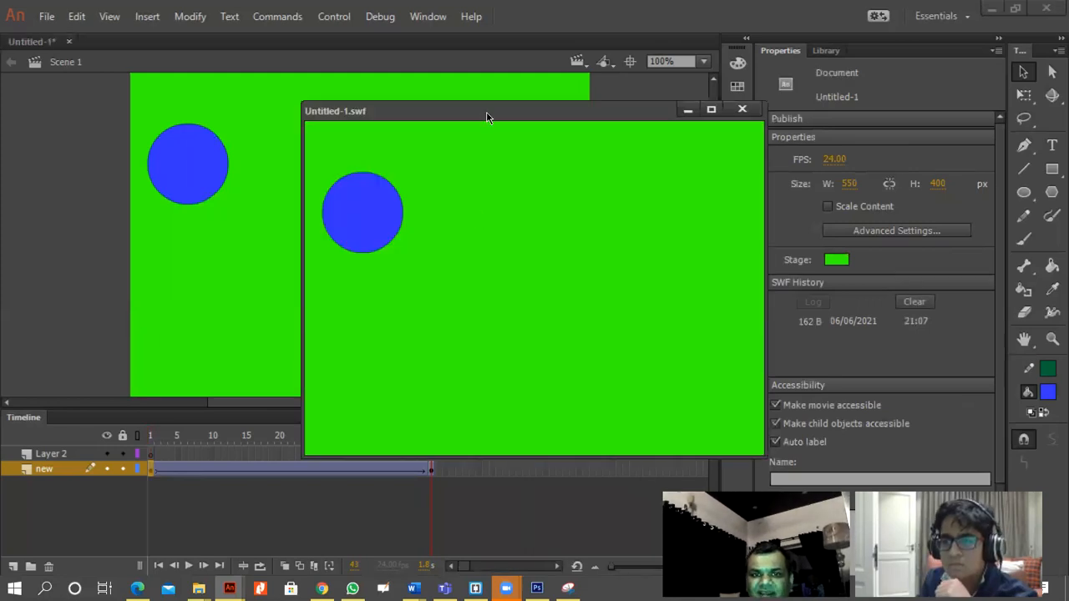
click(738, 112)
Move the circle at frame 43 to the stage's lower-right corner and play the animation.
click(431, 469)
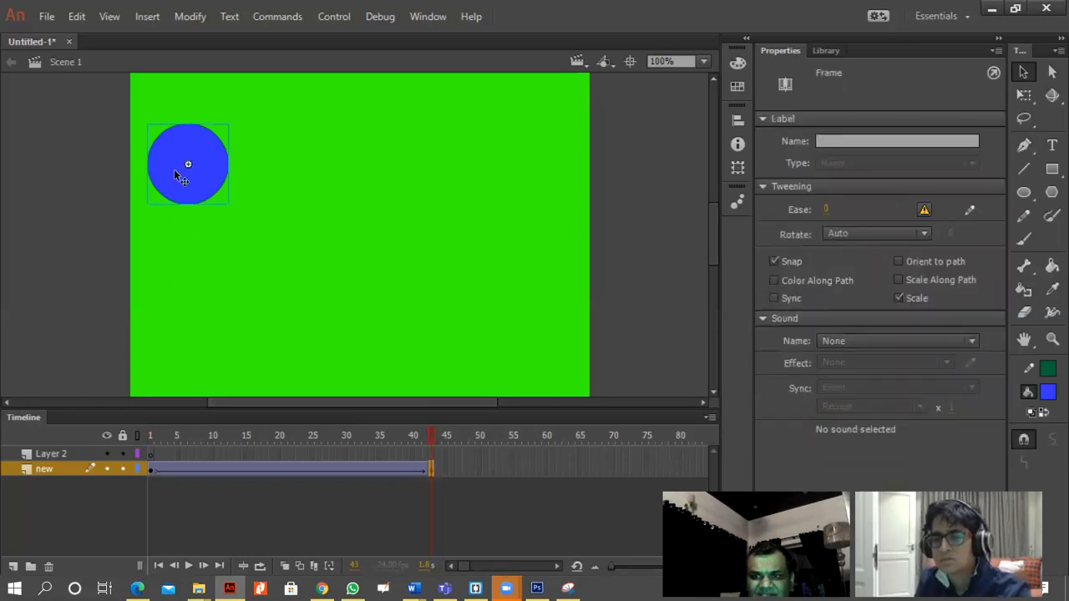
drag(205, 179, 561, 361)
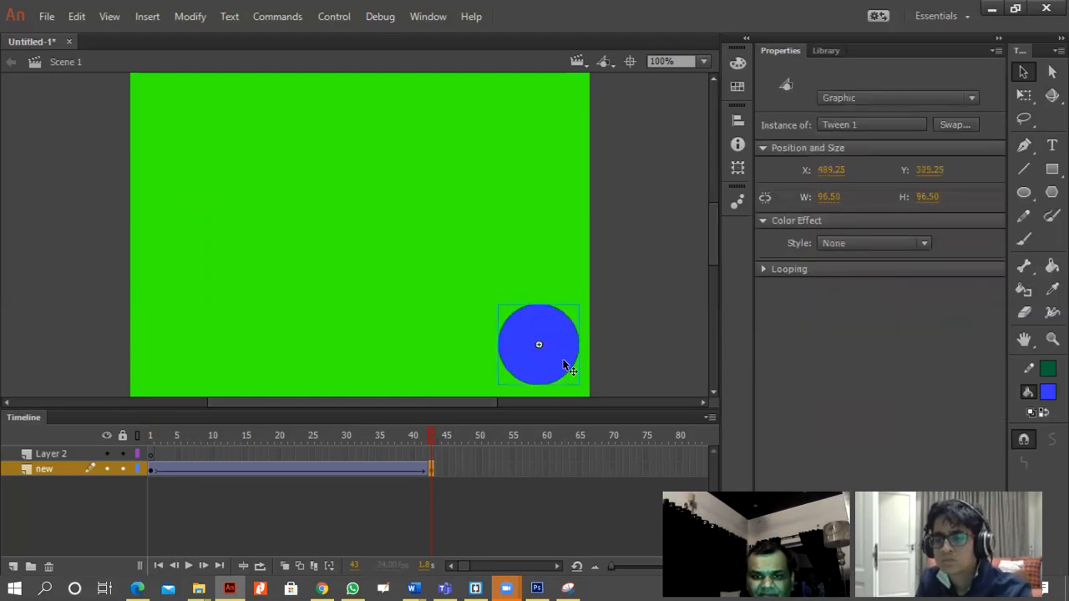
key(Return)
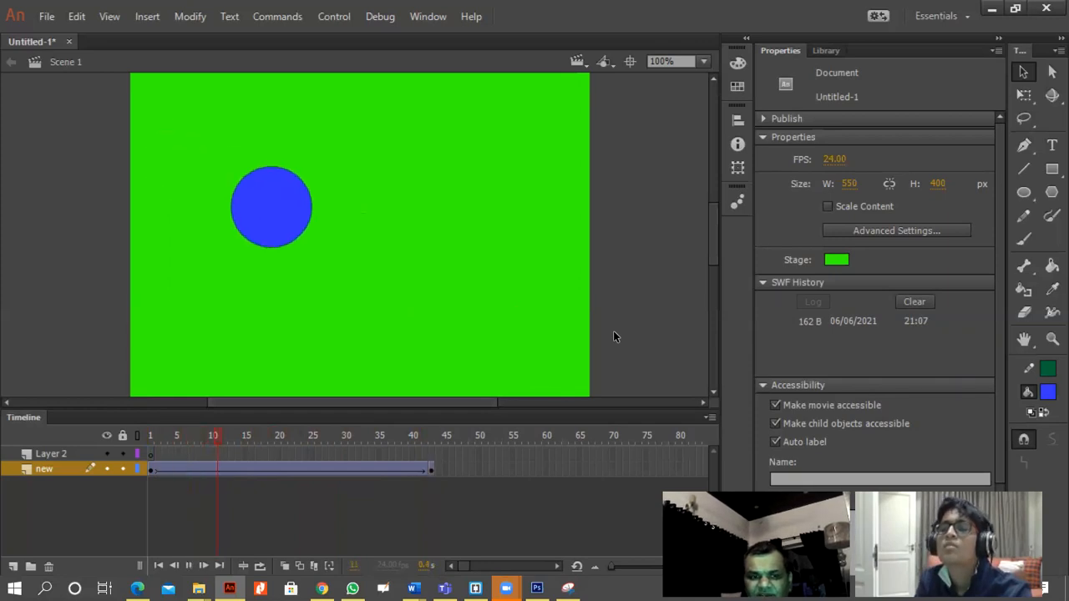
Draw a blue rectangle about 133 by 94 px in the stage's upper-right corner on frame 1 of Layer 2.
click(61, 454)
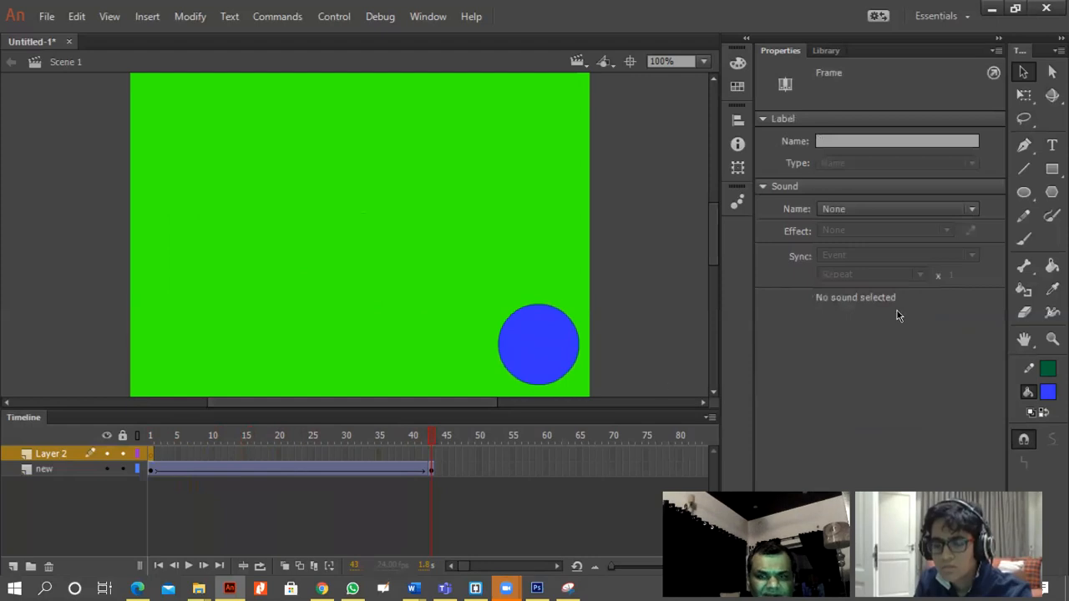
click(1051, 168)
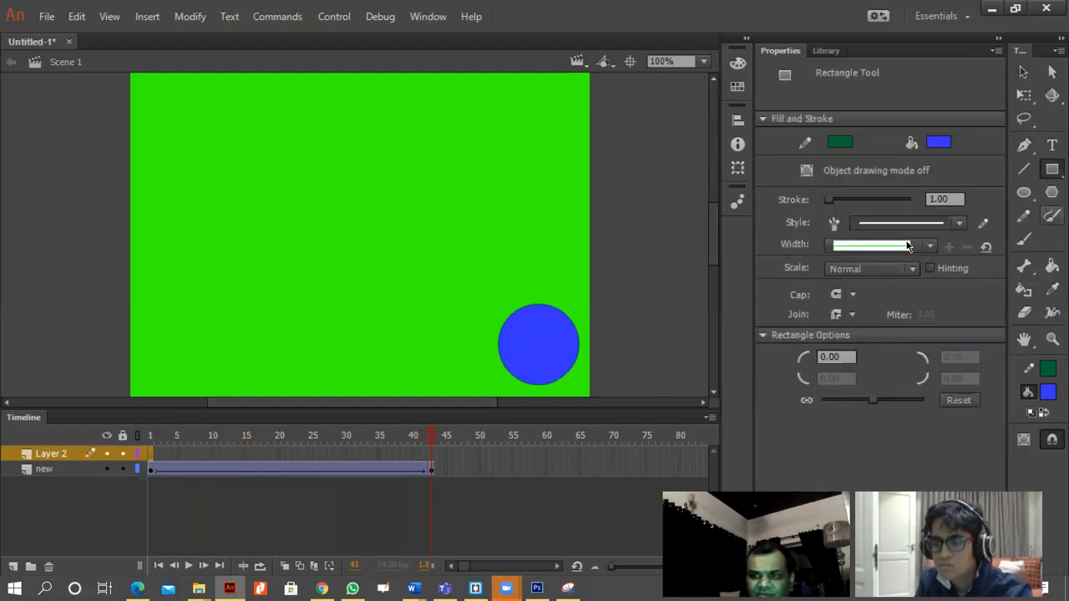
click(153, 458)
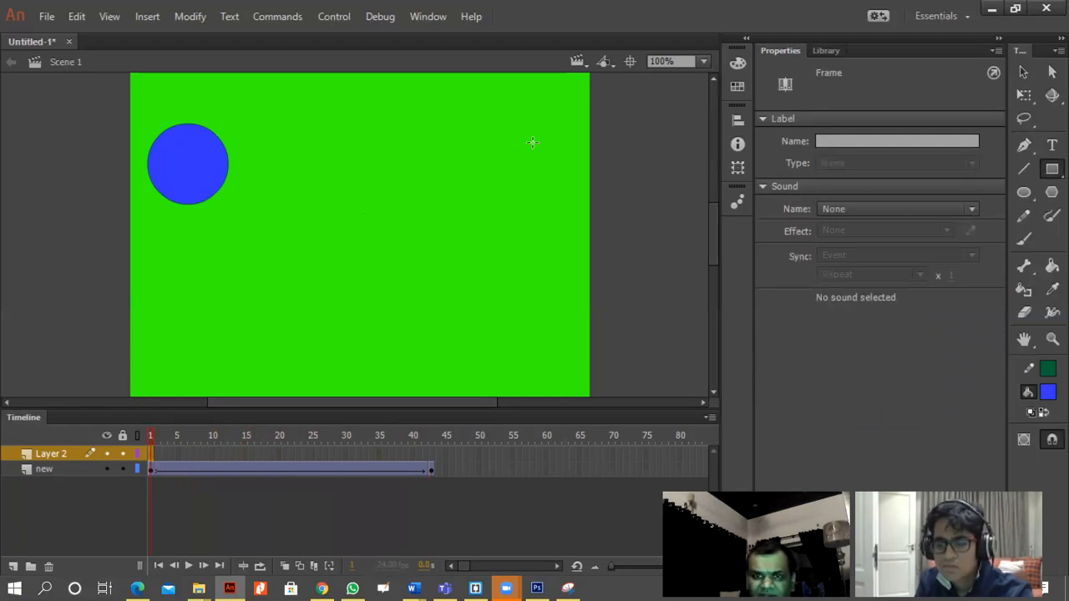
drag(467, 94, 578, 172)
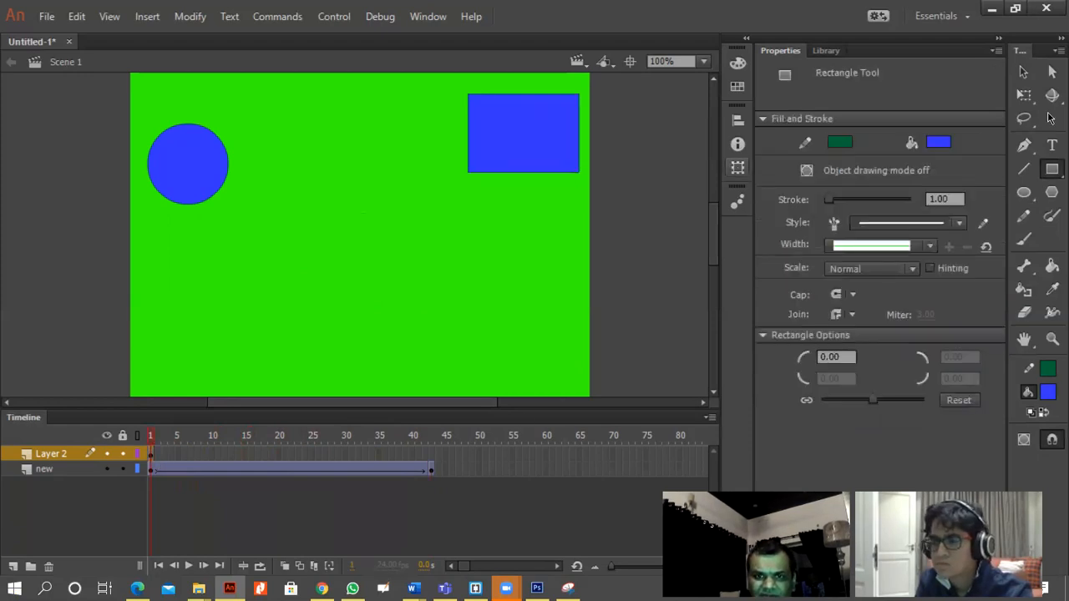
click(1024, 72)
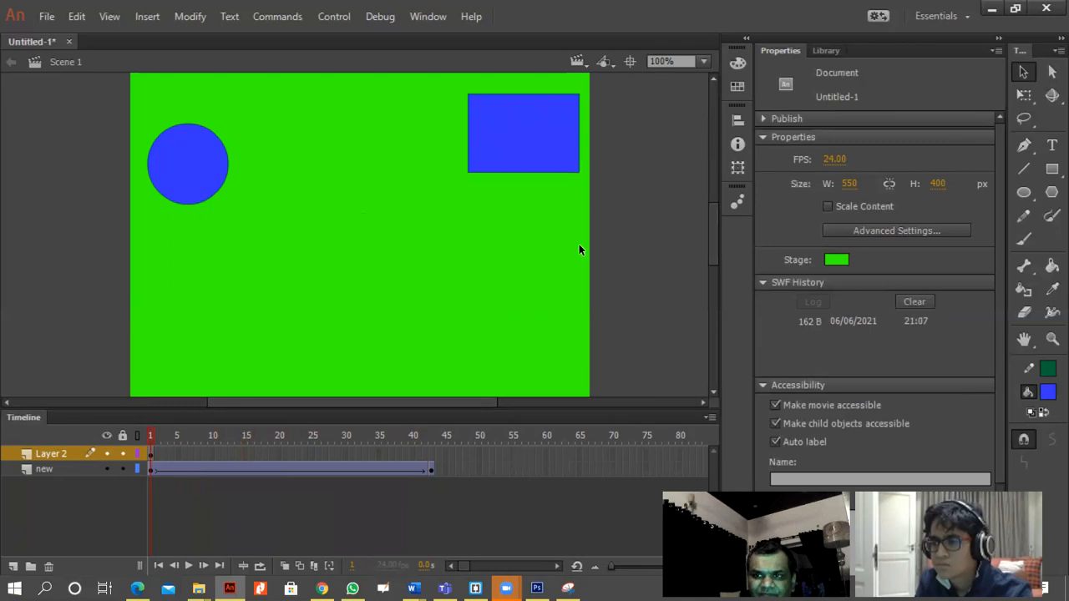
Insert a keyframe at frame 43 of Layer 2.
click(432, 455)
right_click(432, 456)
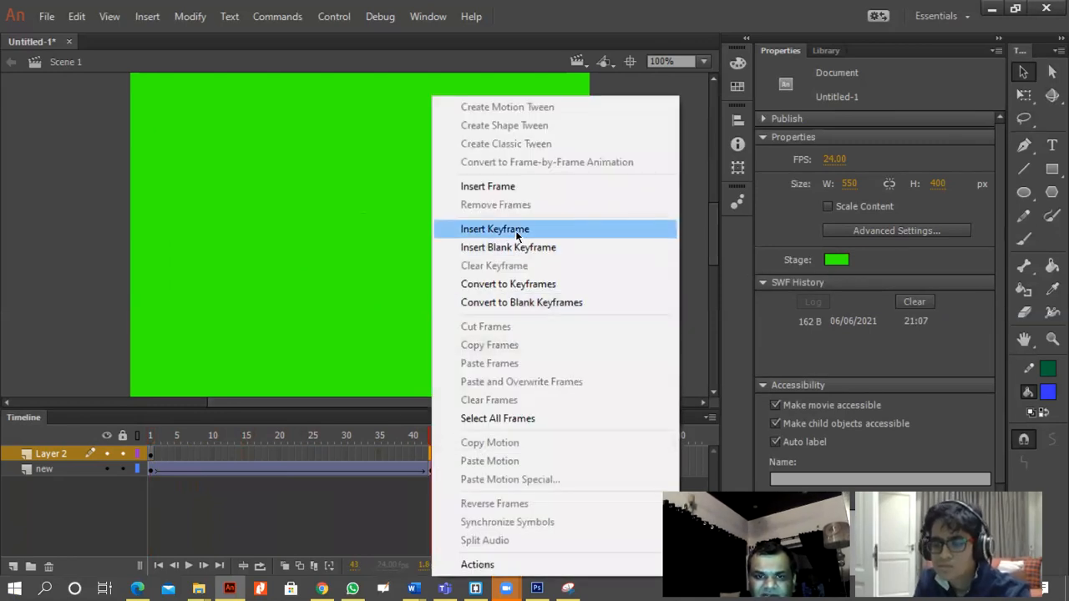
click(515, 230)
Create a classic tween on Layer 2 between the keyframes at frames 1 and 43.
right_click(430, 458)
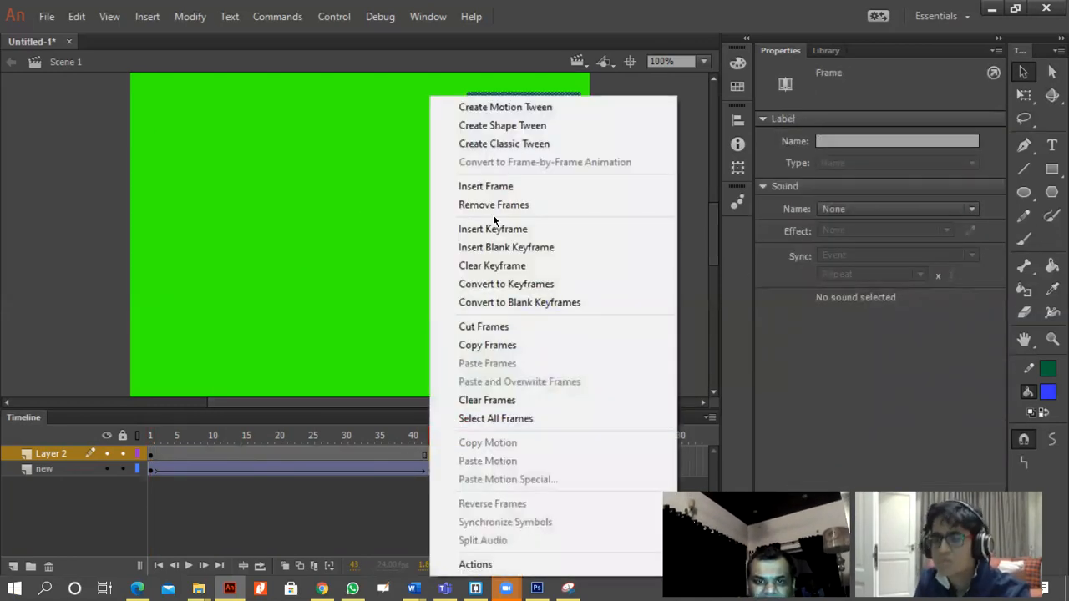
click(509, 144)
right_click(423, 453)
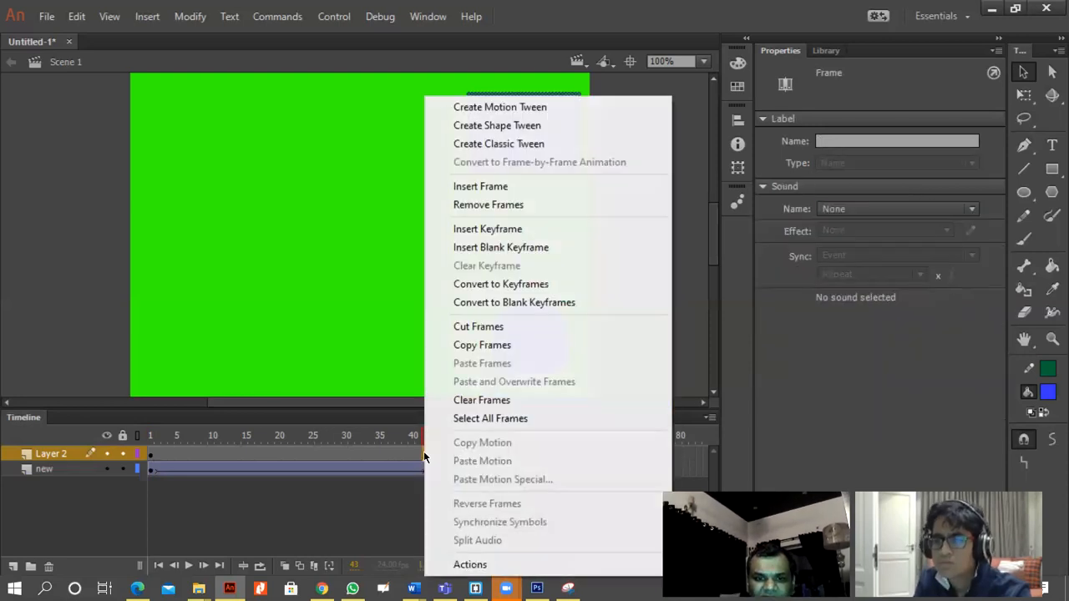
click(551, 145)
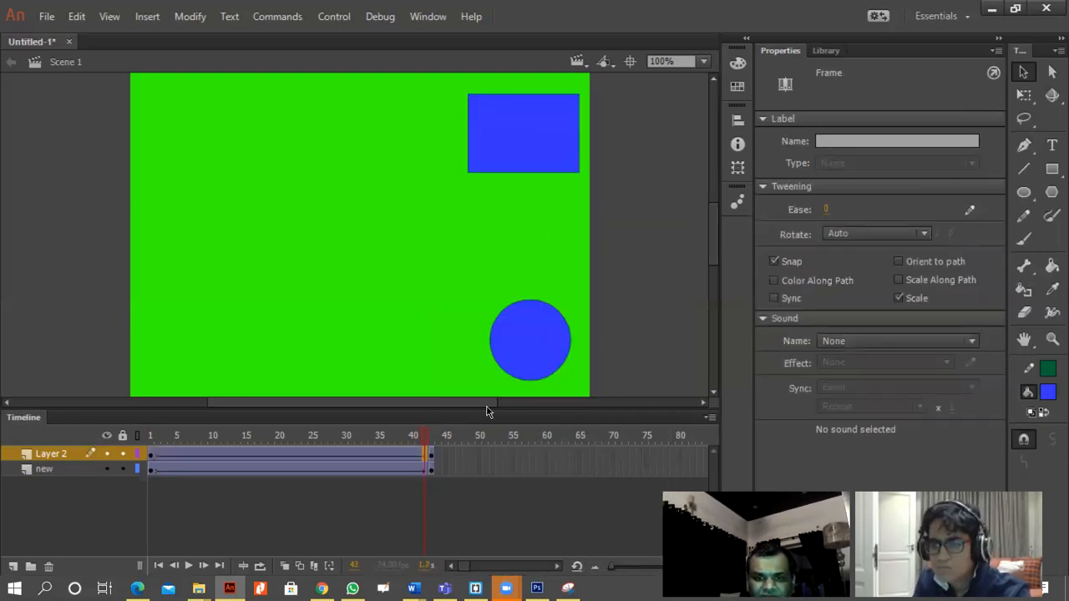
Move the rectangle at frame 43 of Layer 2 to the stage's lower-left corner.
click(433, 455)
click(431, 456)
drag(559, 136, 229, 356)
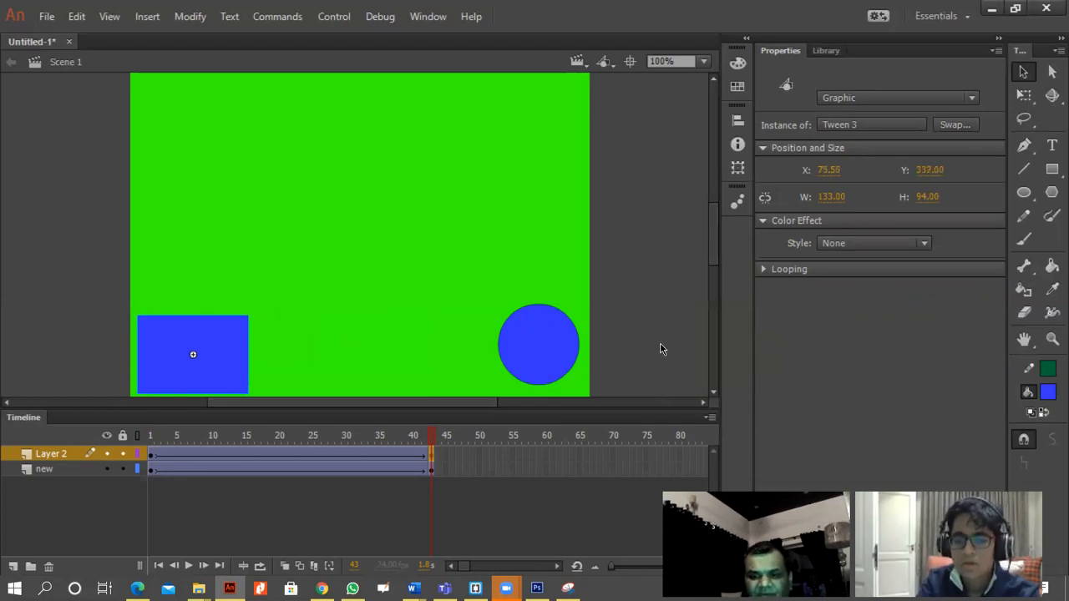
Test the movie with both tweened shapes and close its preview window.
key(ctrl+Return)
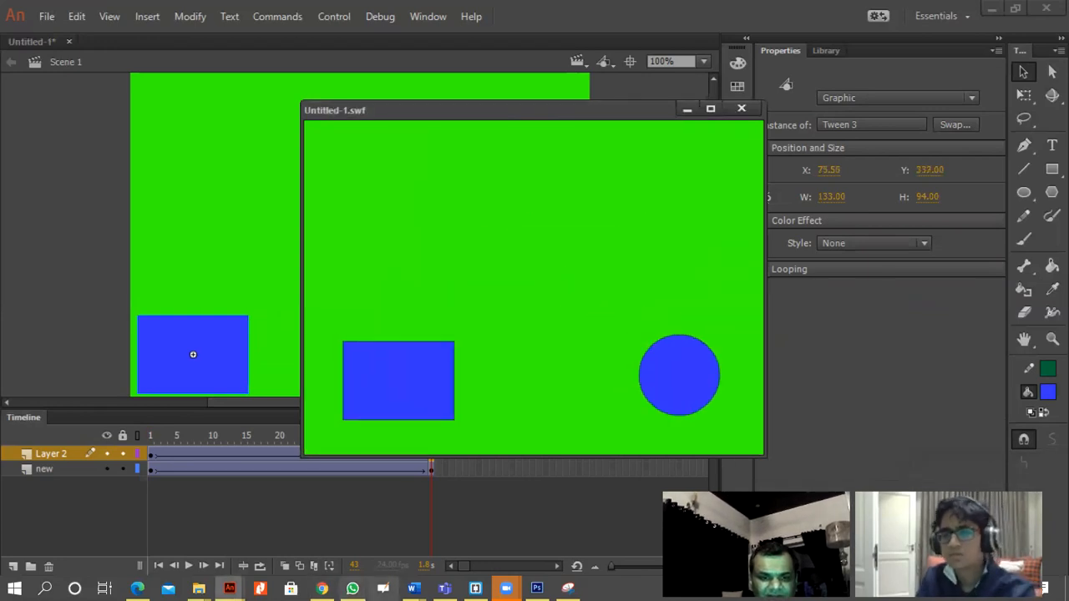
mouse_move(352, 588)
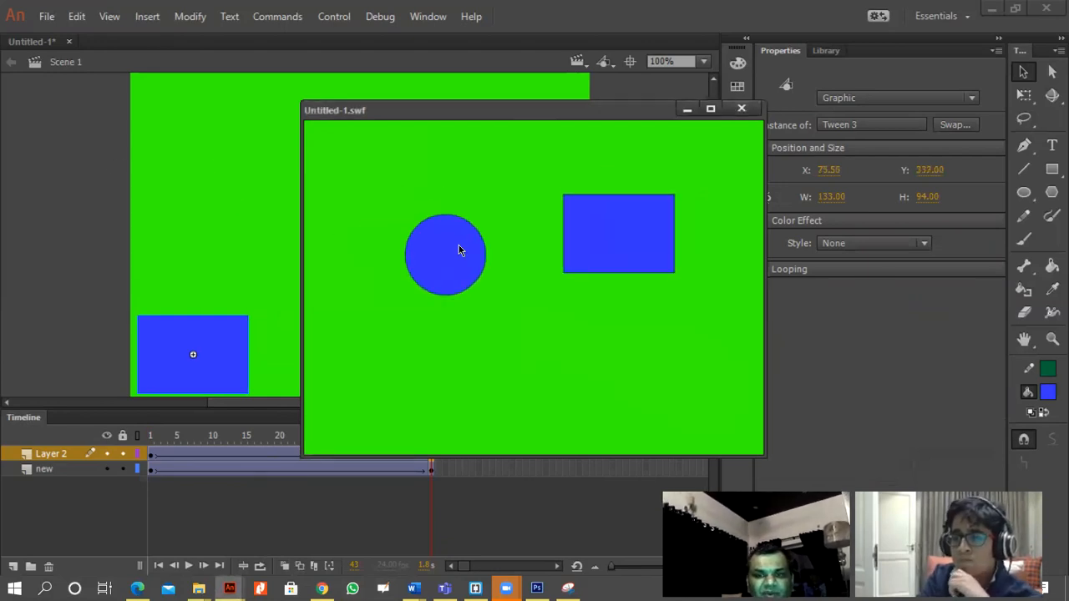
click(741, 109)
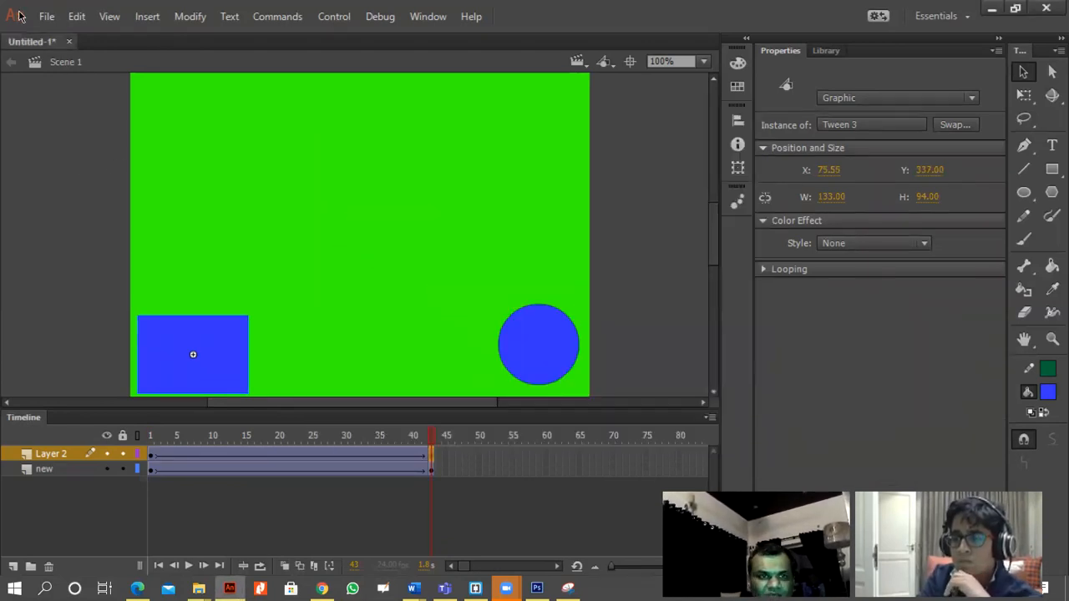
Start saving the document under a new name and create and open an "animations" folder on the Desktop for it.
click(46, 16)
click(162, 195)
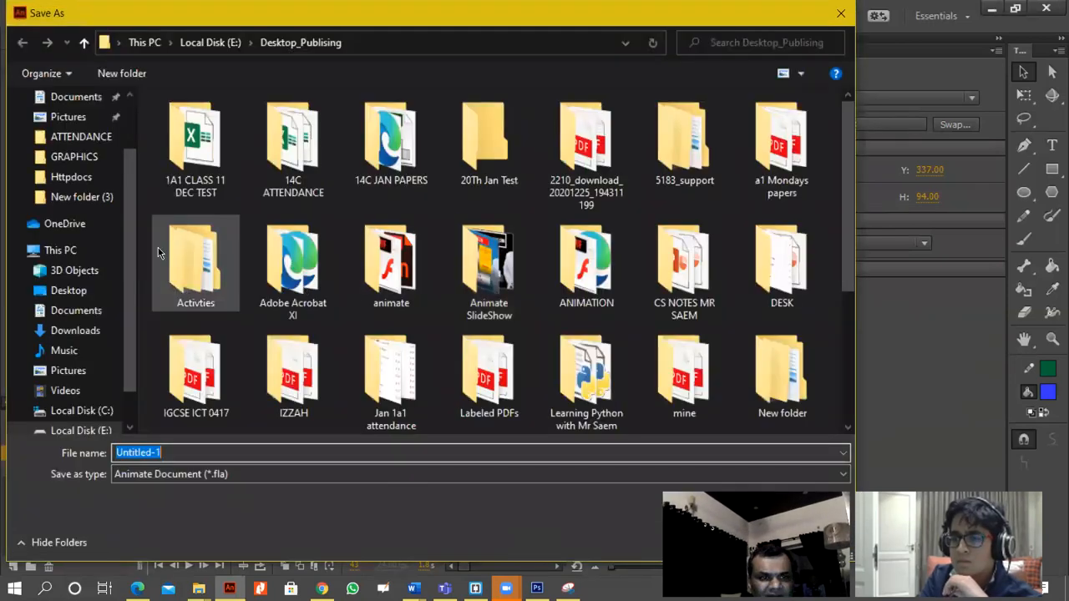
click(70, 291)
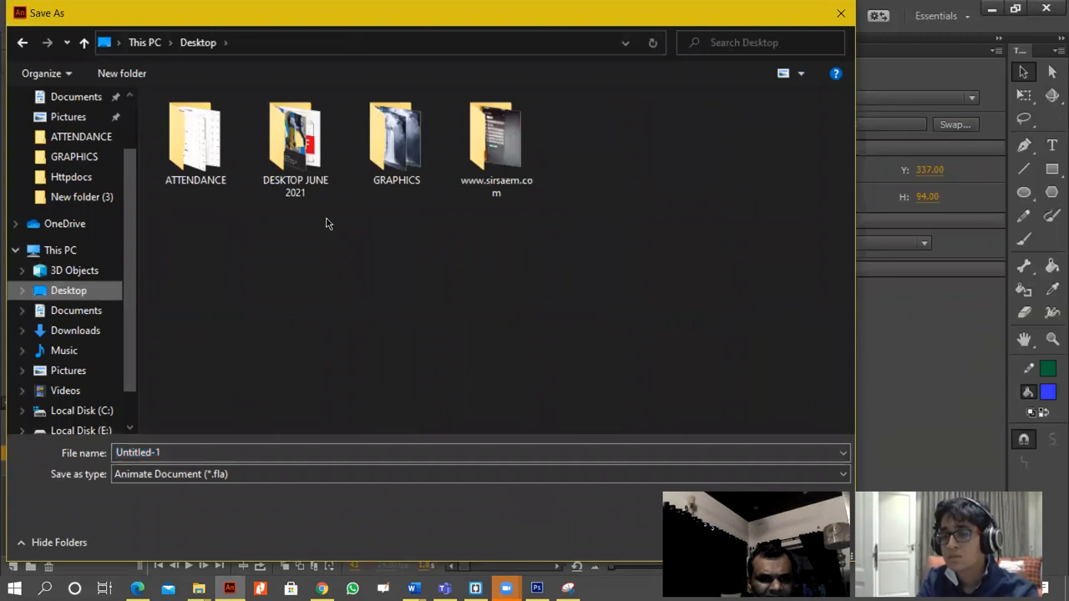
click(127, 74)
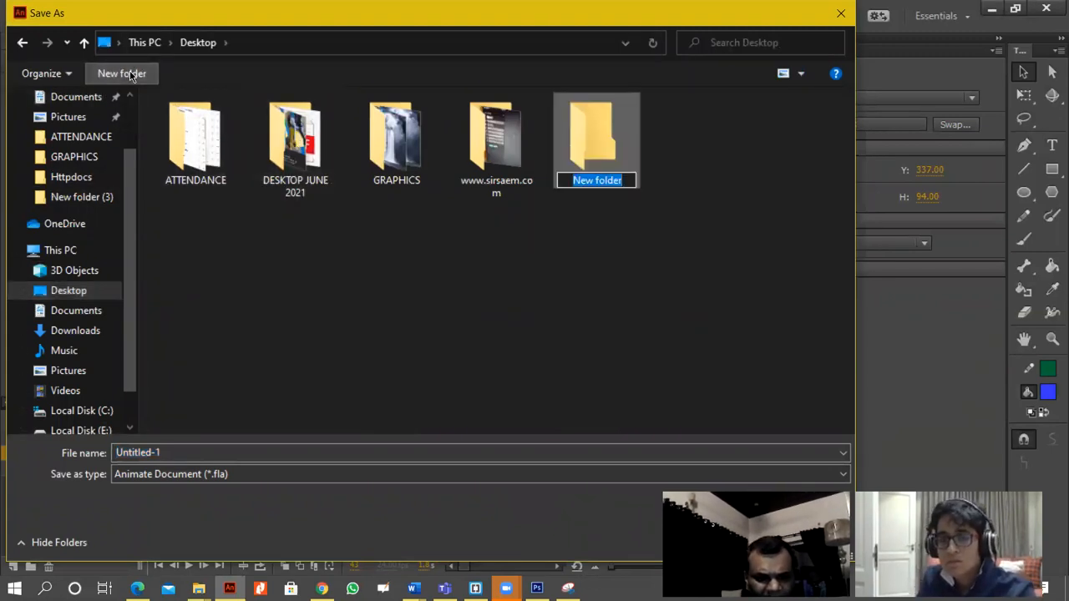
text(animations)
key(Return)
key(Return)
Save the animation as an Animate Document named "main" in the animations folder.
click(349, 451)
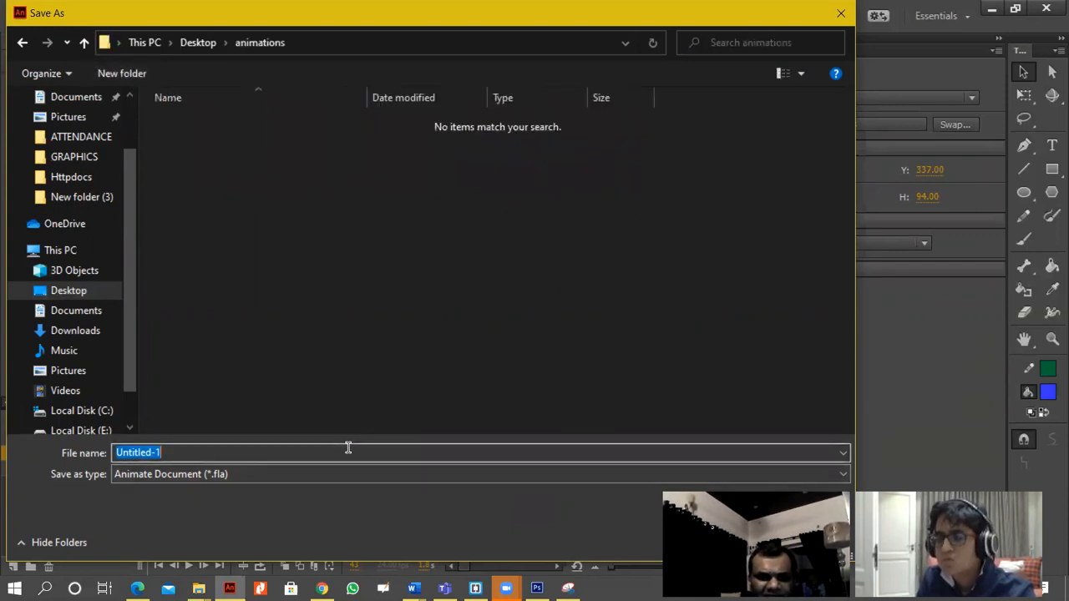
text(main)
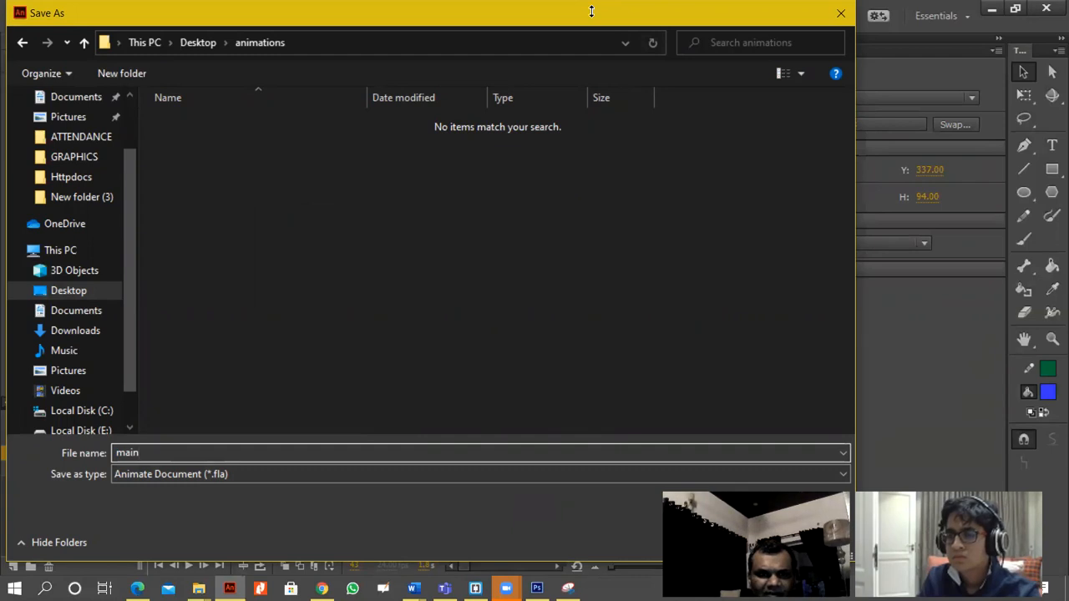
drag(591, 11, 480, 12)
click(591, 543)
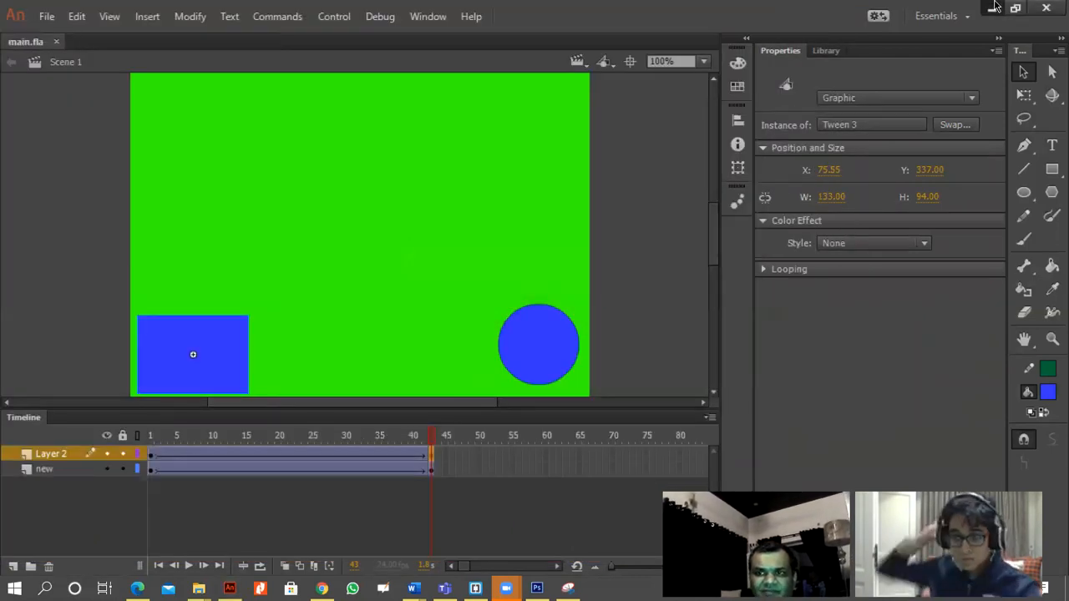
Minimize Adobe Animate, open the animations folder from the desktop and show its files as large icons.
click(993, 8)
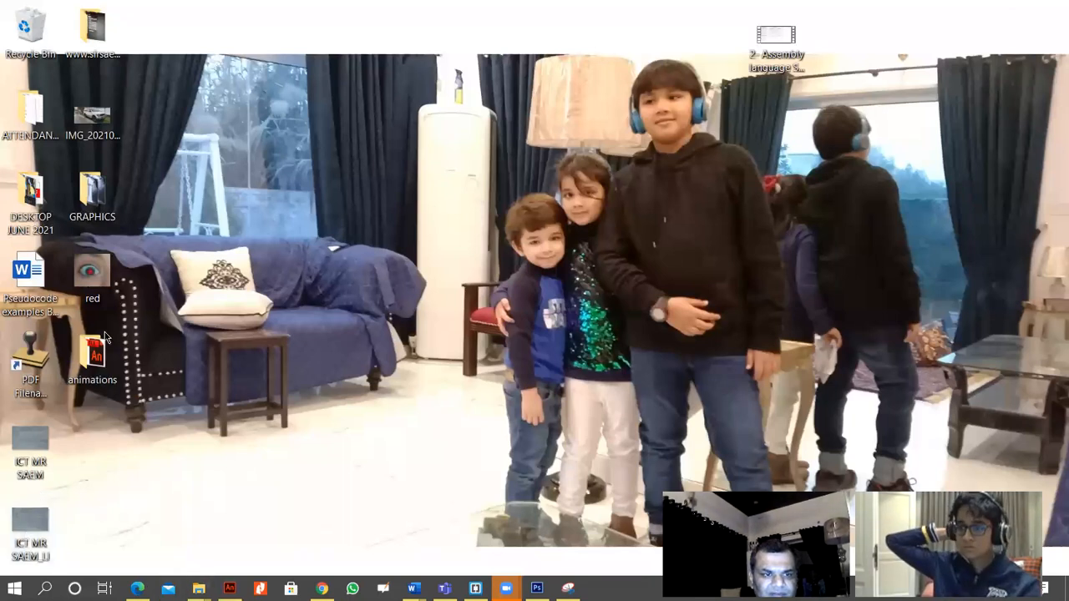
double_click(94, 357)
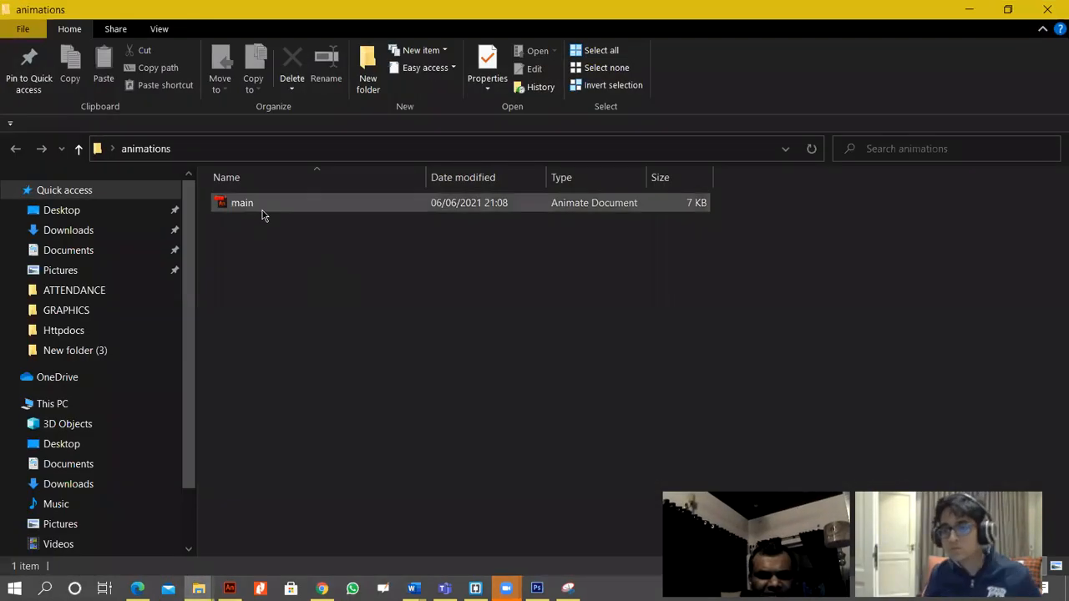
click(159, 28)
click(251, 52)
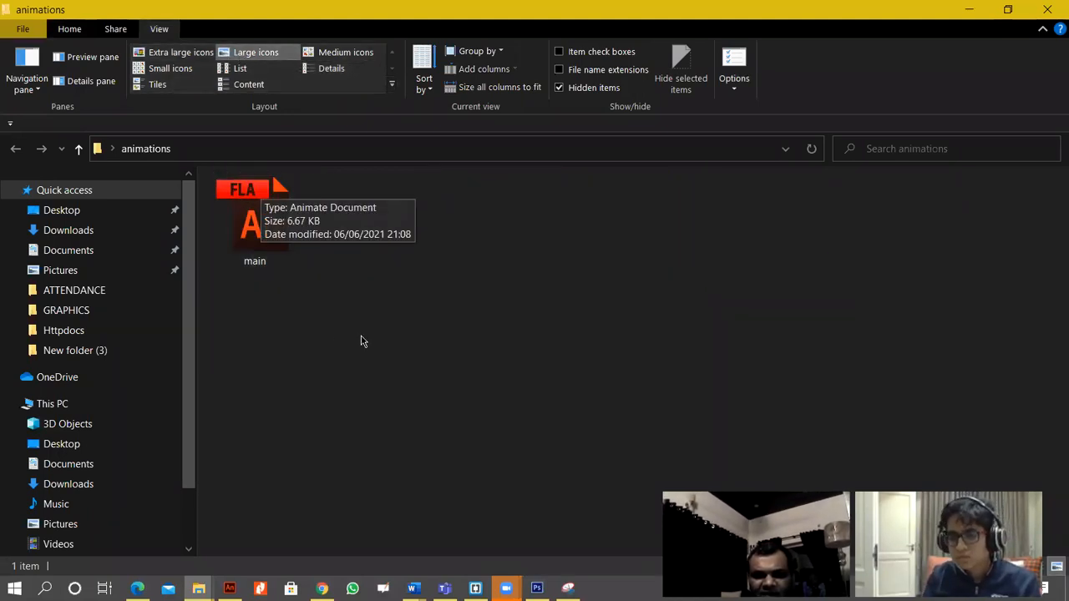
Open the main FLA file from the folder in Adobe Animate, test the movie and close its preview.
double_click(282, 249)
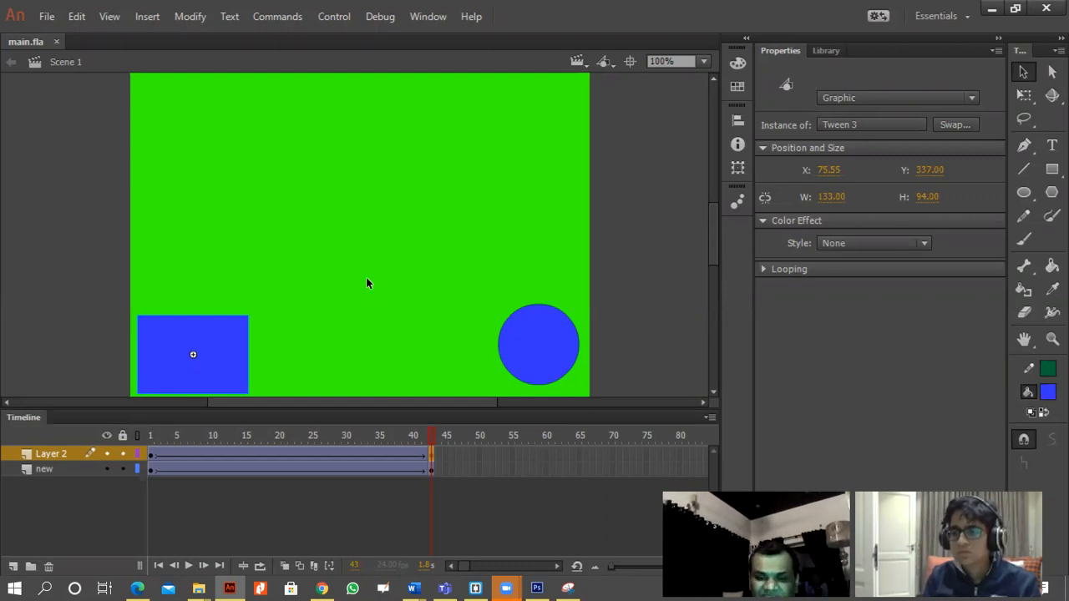
key(ctrl+Return)
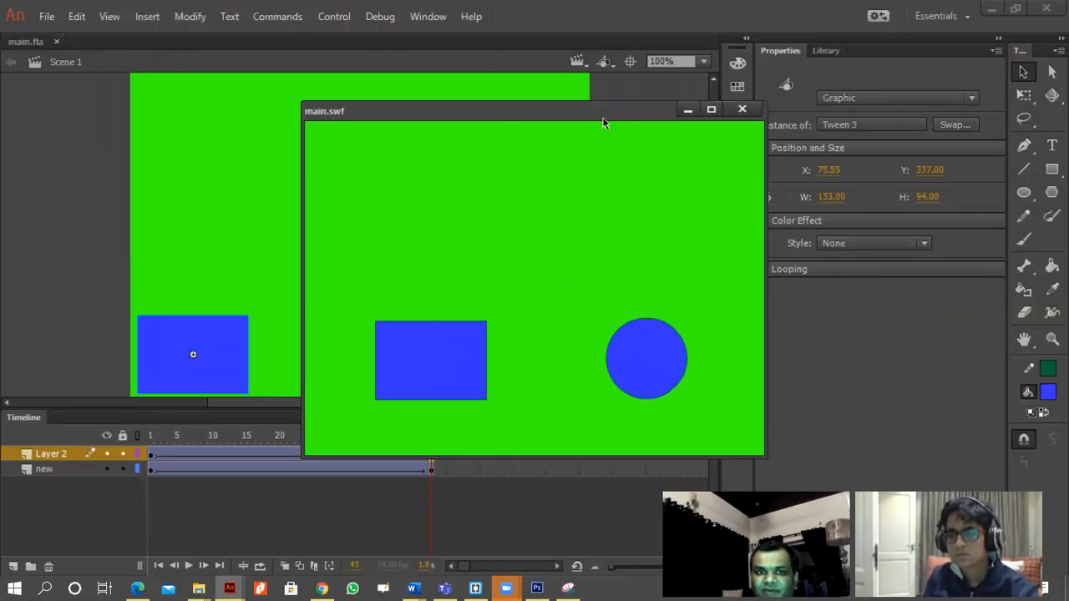
click(742, 110)
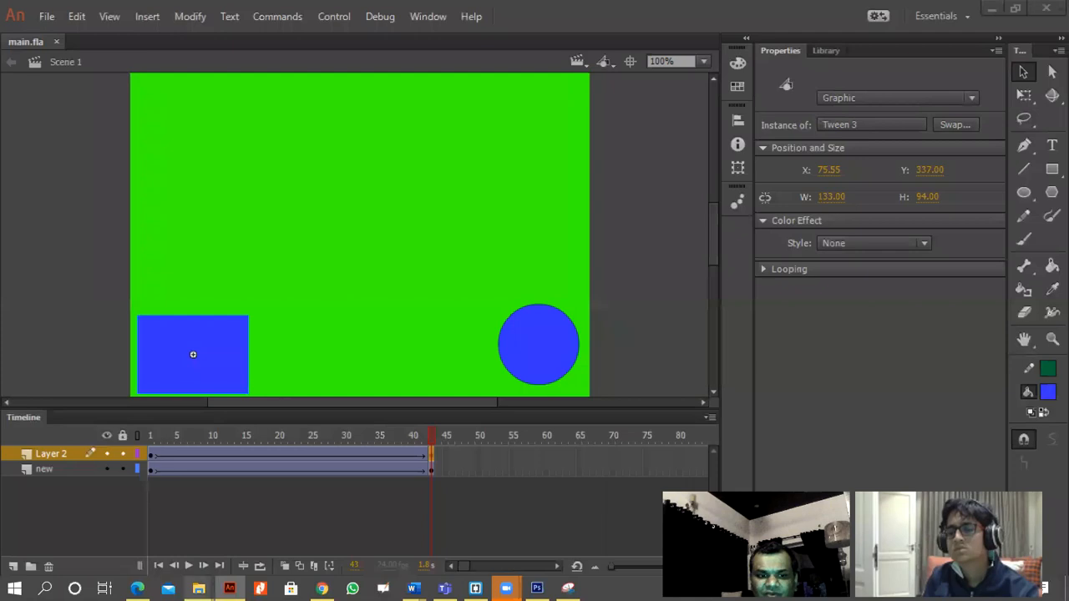
Close the Desktop folder window, switch to the animations folder in File Explorer and select the main SWF file.
mouse_move(199, 589)
click(163, 465)
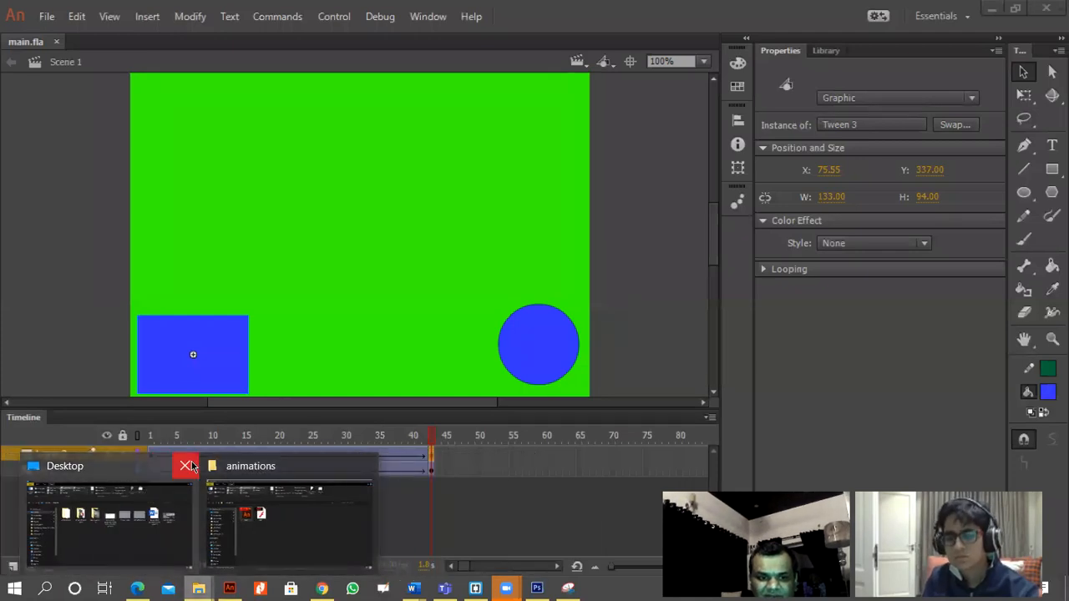
click(183, 465)
click(225, 496)
click(356, 249)
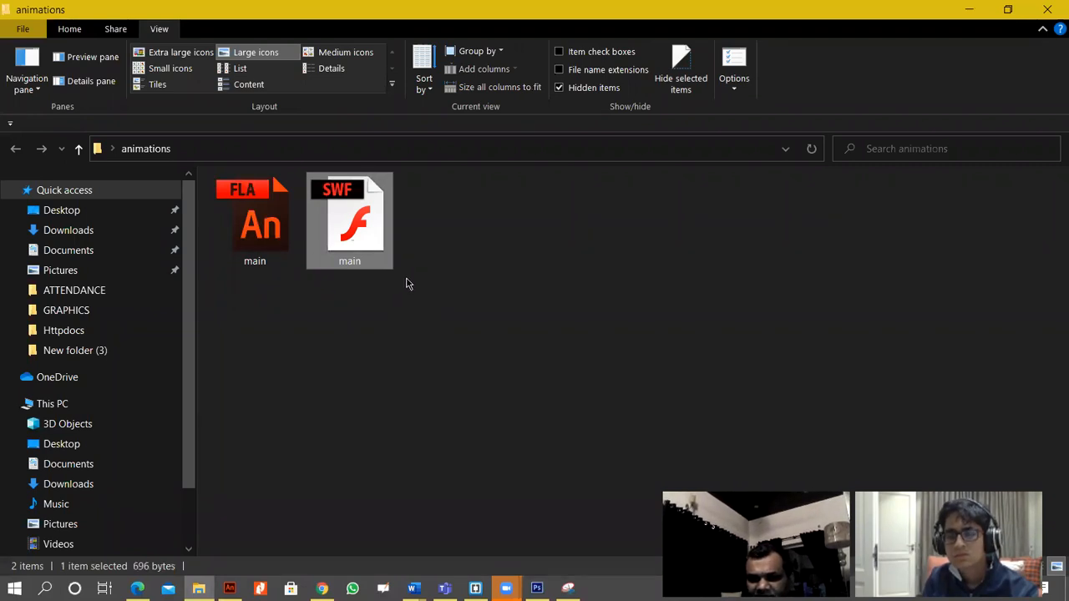
Try to open the main SWF file, dismiss the app chooser and deselect the file.
double_click(353, 236)
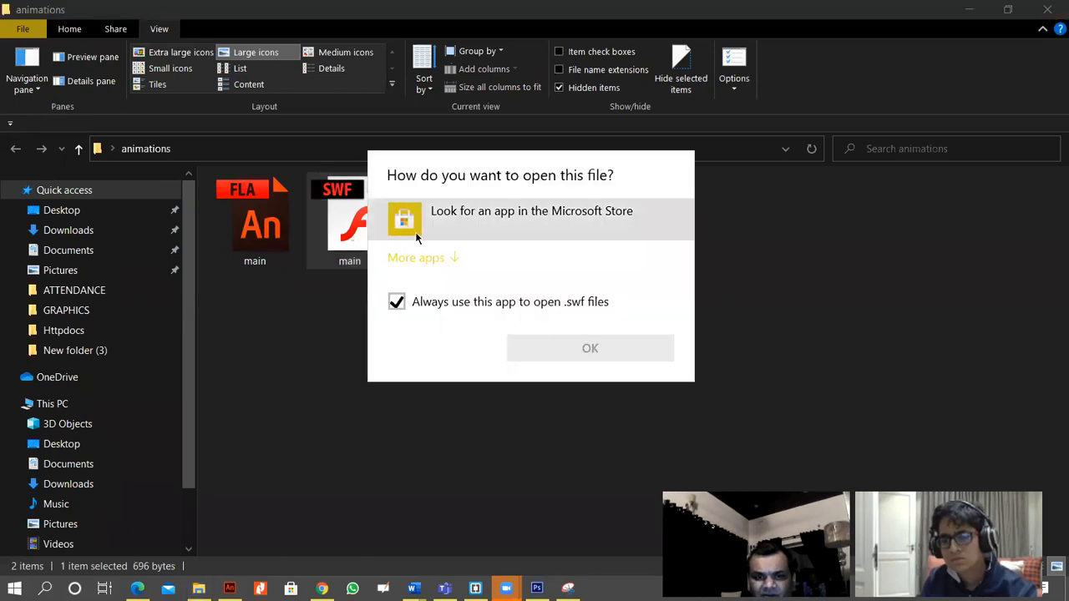
click(558, 389)
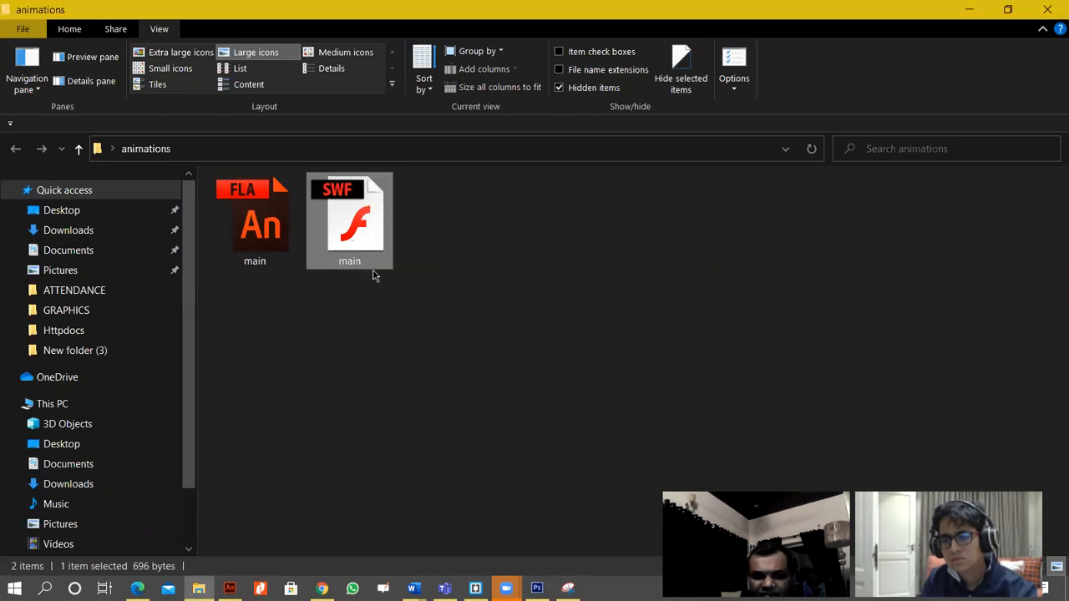
click(525, 271)
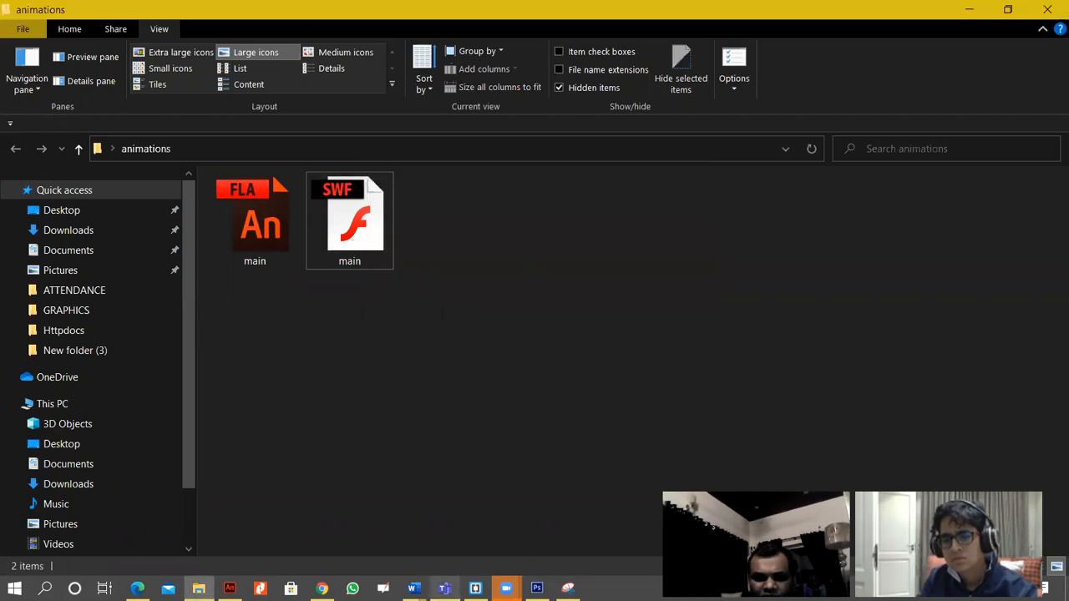
Switch to Adobe Animate, view the publish settings without changing them and publish the movie.
mouse_move(322, 590)
mouse_move(230, 589)
click(217, 510)
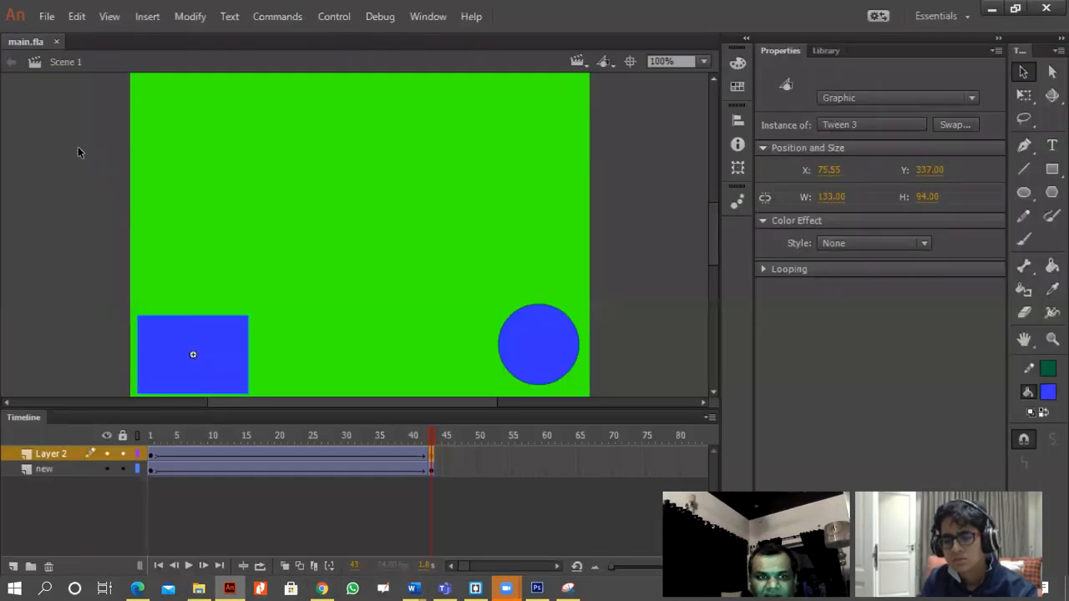
click(42, 16)
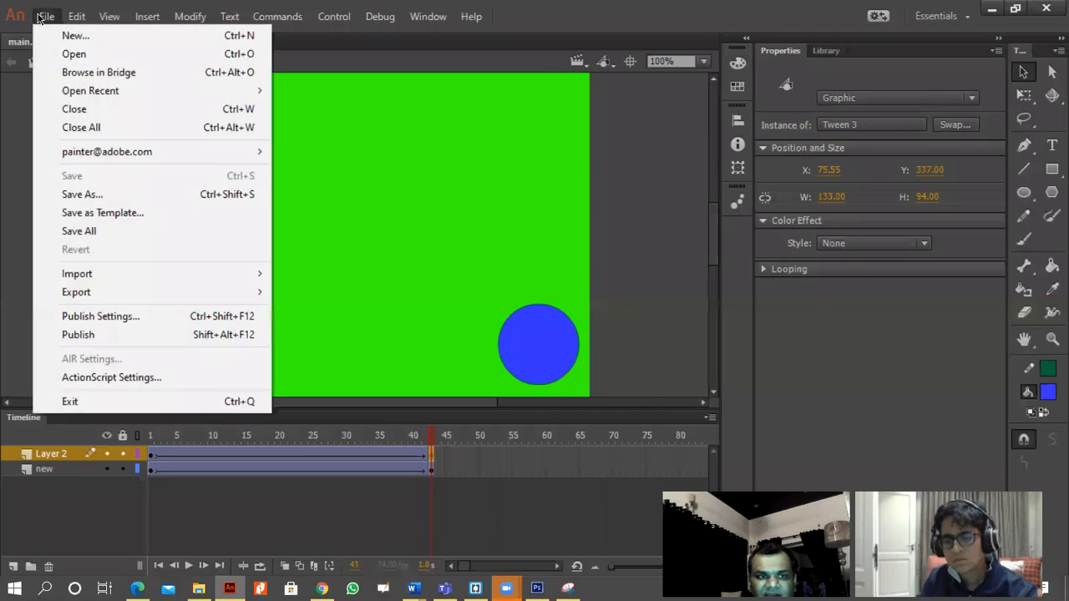
click(209, 317)
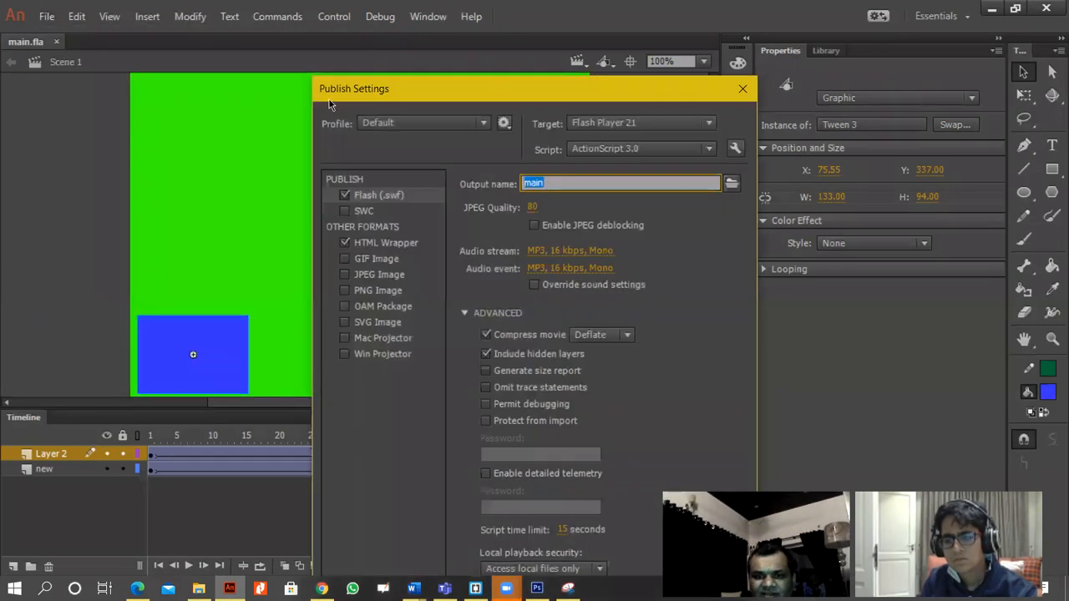
click(743, 88)
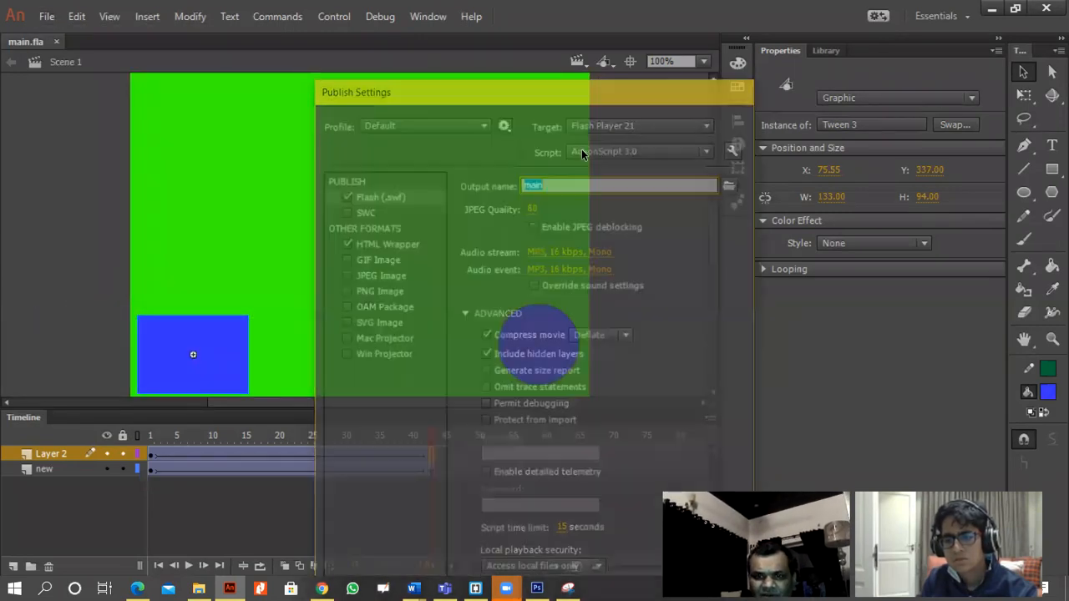
click(52, 16)
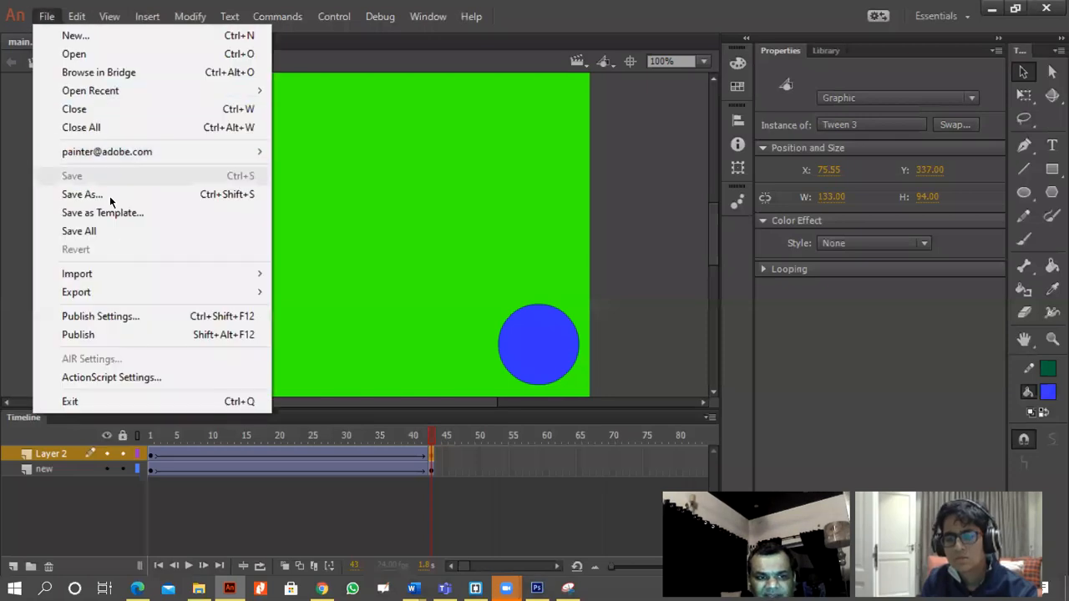
click(143, 335)
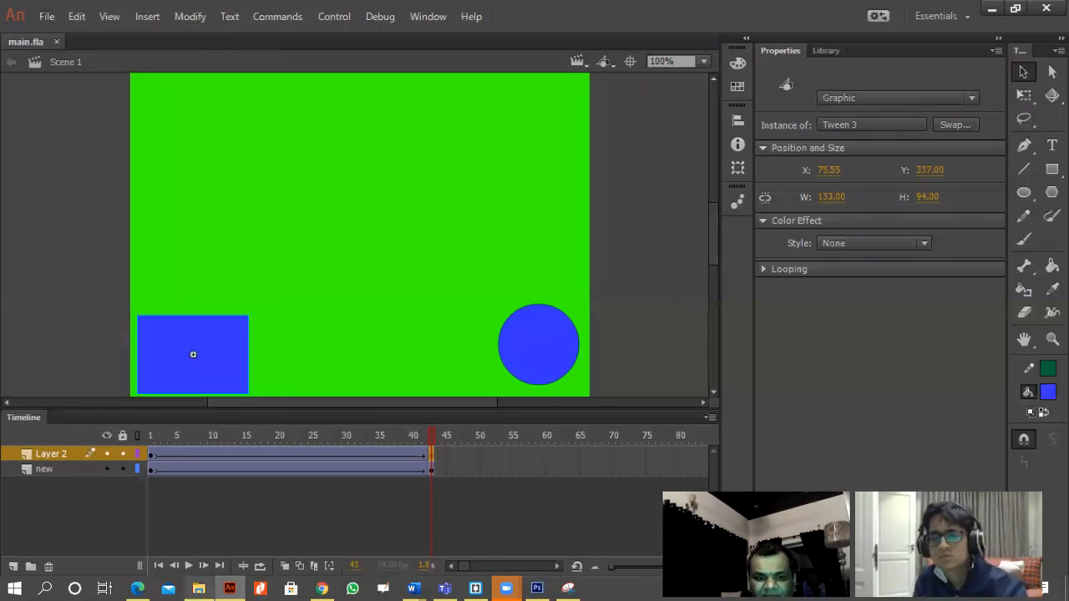
Switch to the animations folder in File Explorer and open the published main HTML file with Google Chrome.
click(198, 588)
click(343, 242)
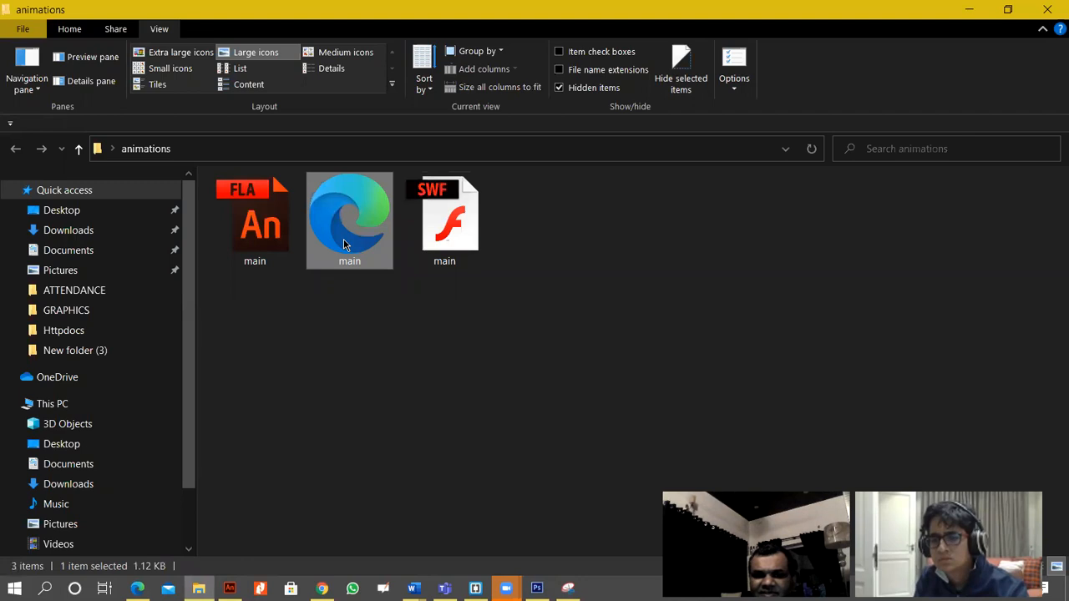
right_click(345, 235)
mouse_move(460, 289)
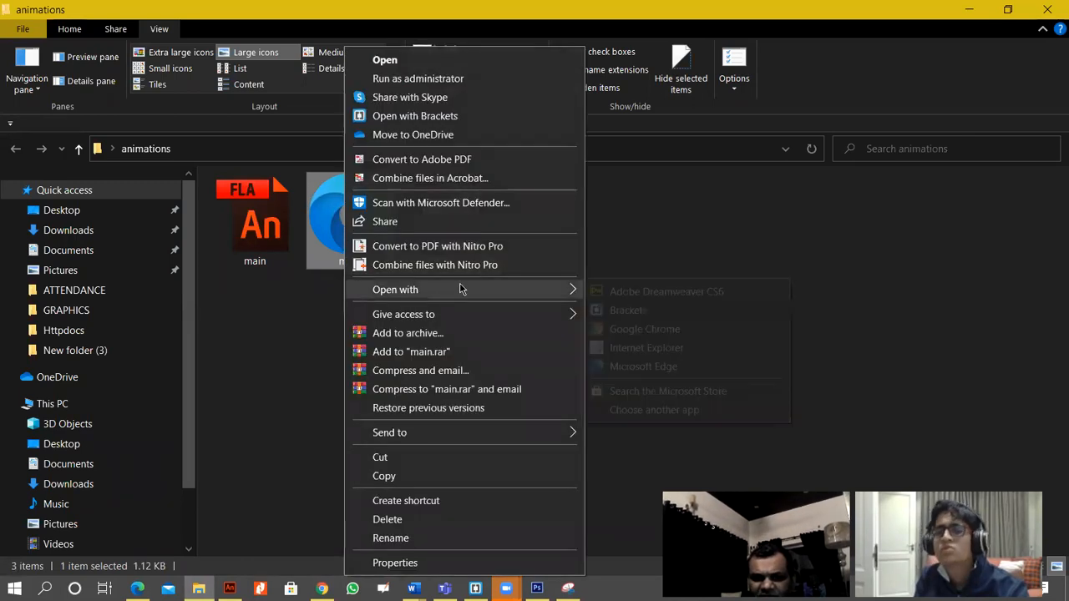
click(639, 332)
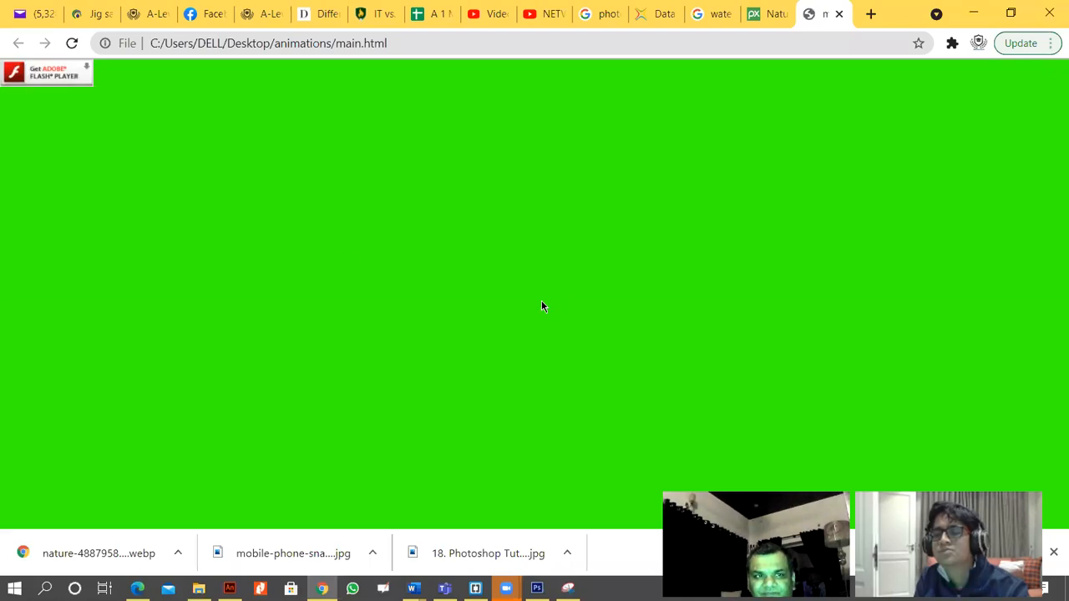
Follow the page's Get Adobe Flash Player link, close that browser tab and return to the animations folder.
click(33, 77)
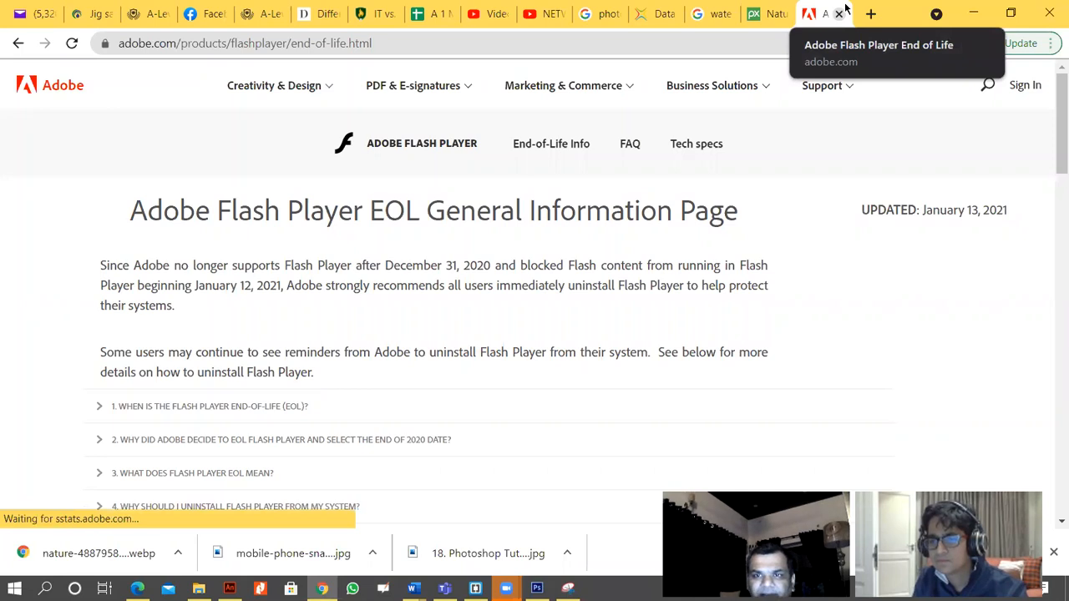
key(ctrl+w)
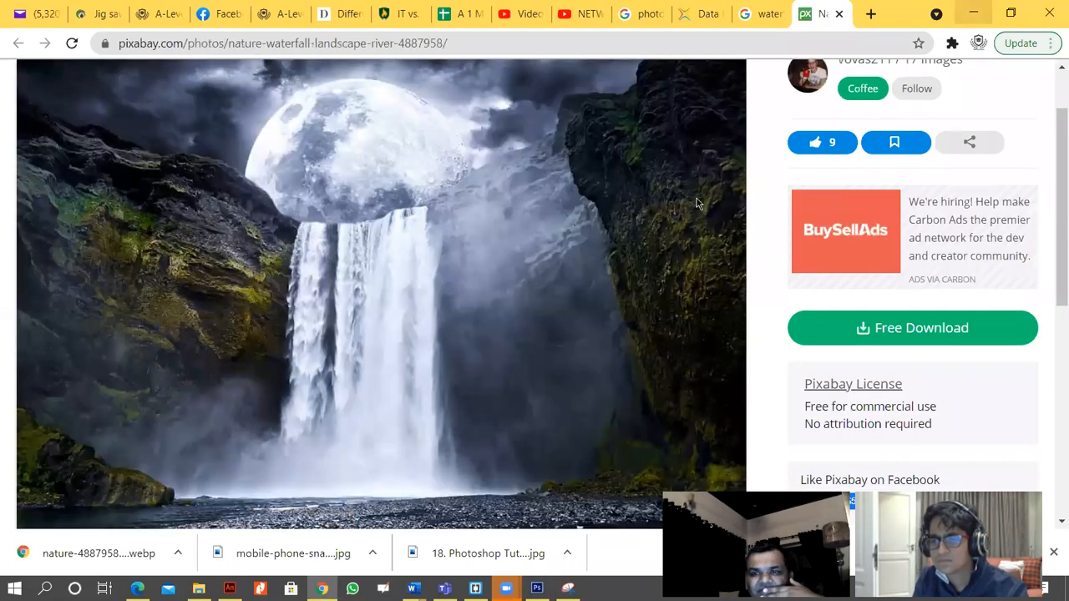
key(alt+Tab)
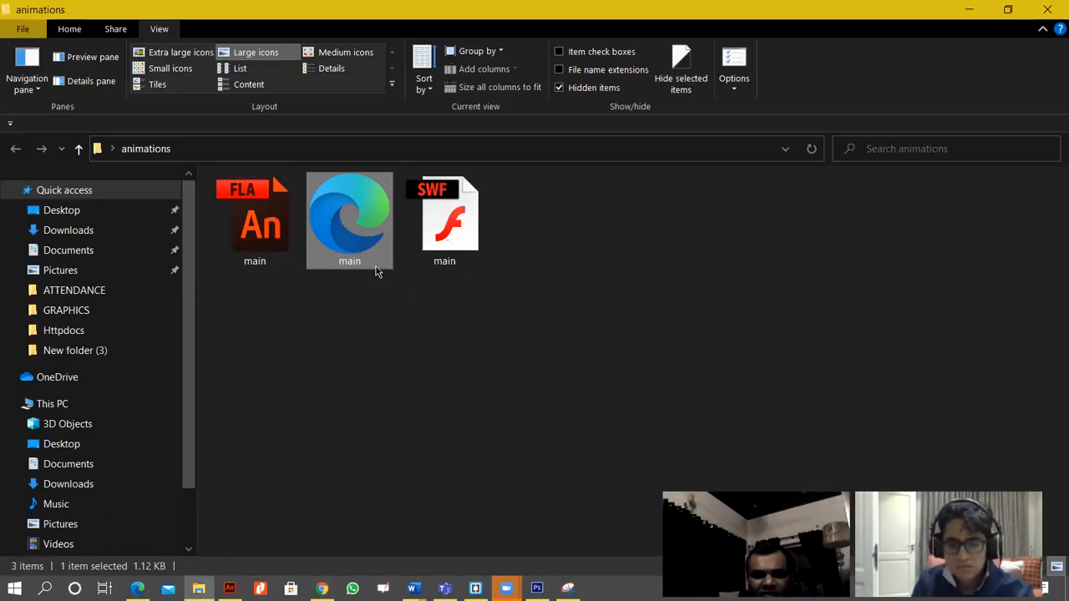
click(230, 588)
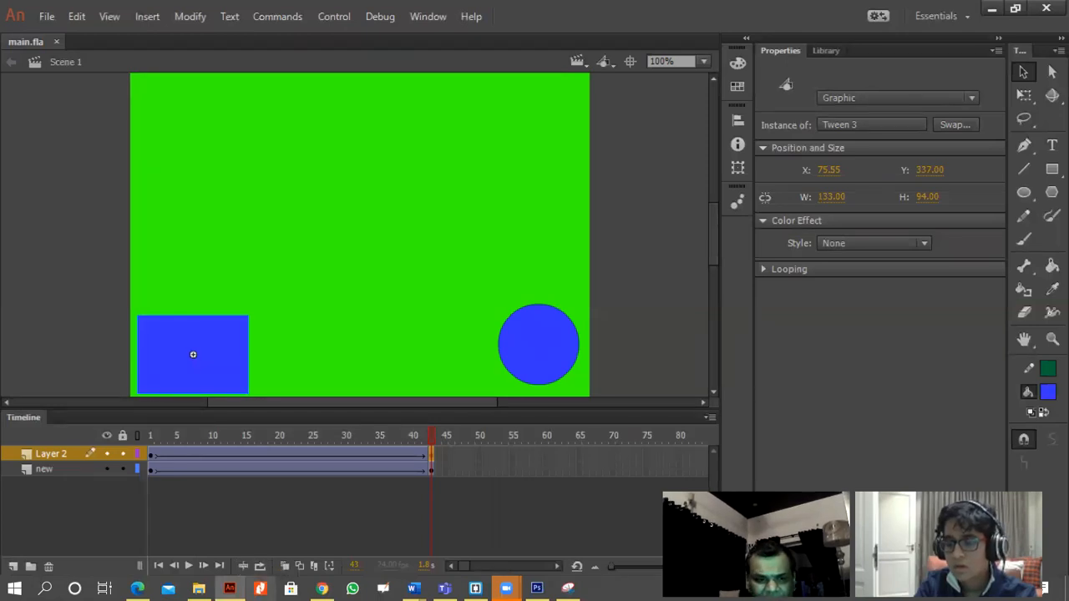
click(199, 589)
click(251, 221)
right_click(265, 242)
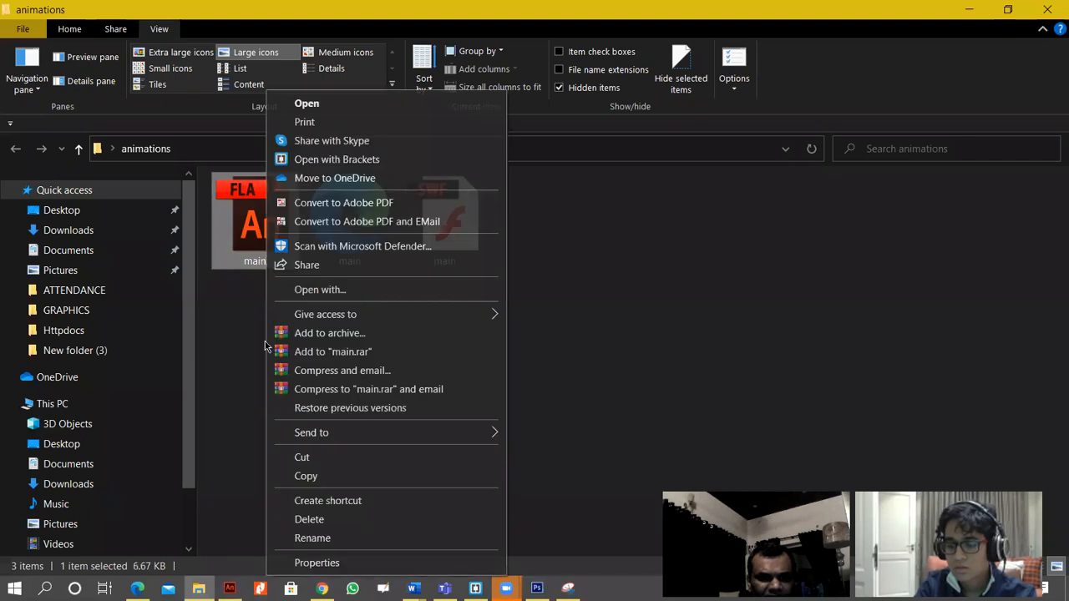
click(266, 345)
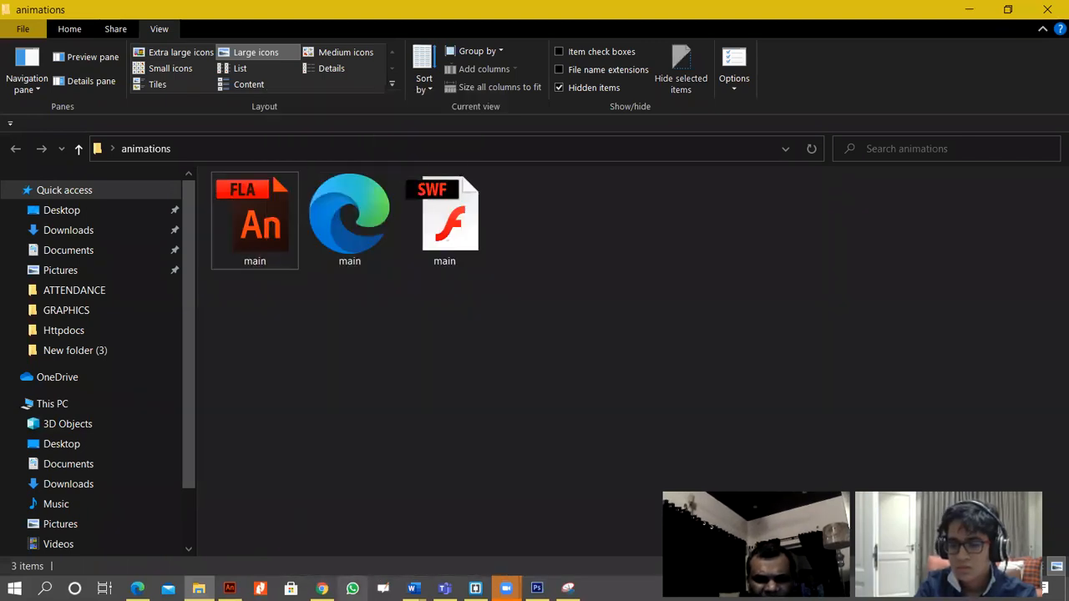
Switch to WhatsApp, open the student's chat and send the main FLA file from the Desktop animations folder as a document.
click(352, 589)
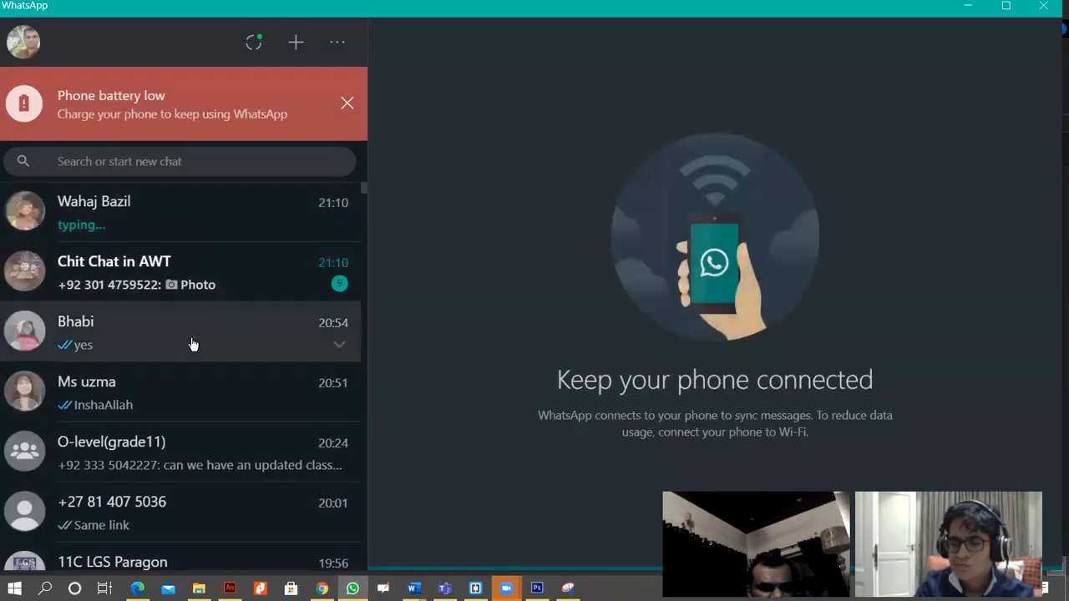
scroll(190, 382, down, 1)
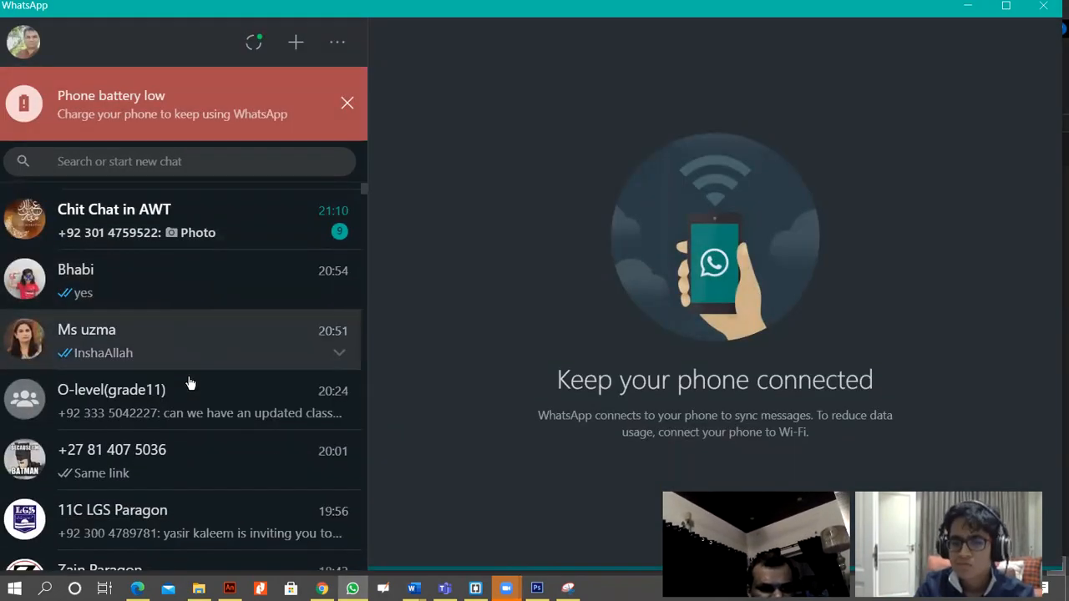
click(195, 424)
click(431, 545)
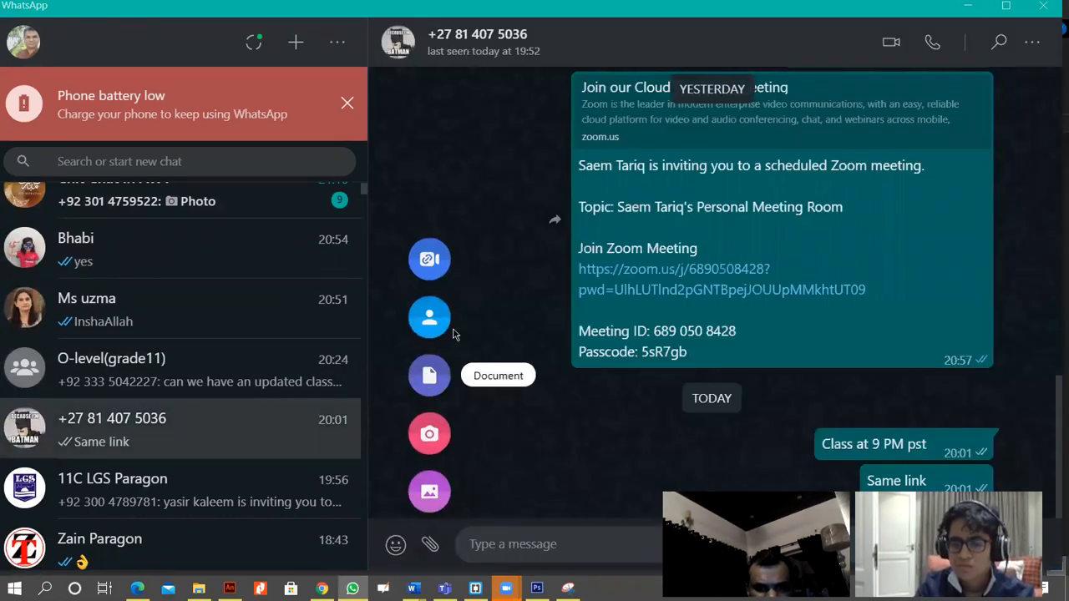
click(430, 376)
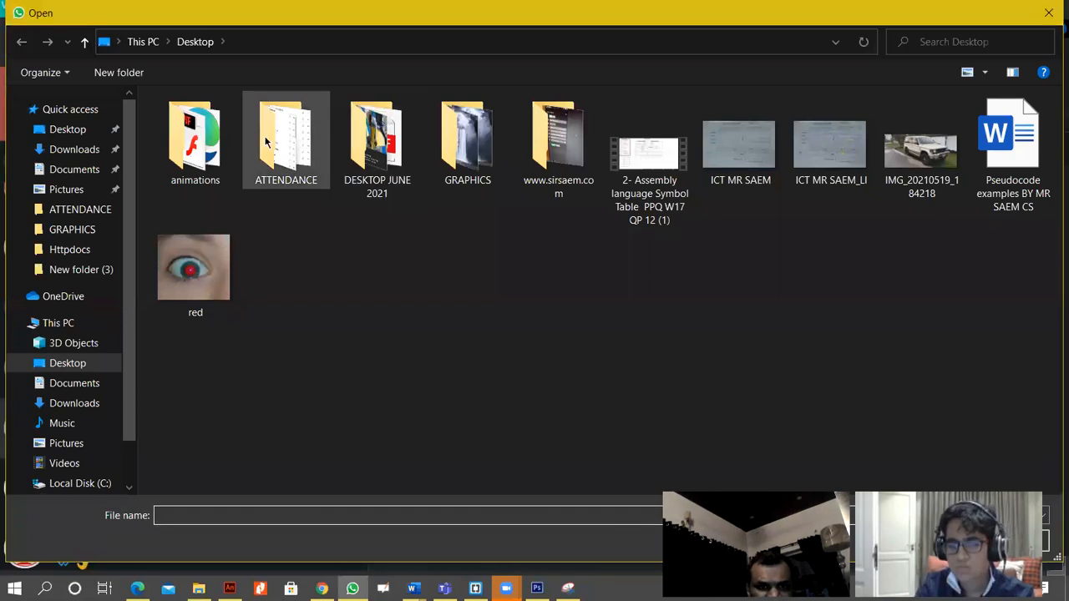
double_click(195, 141)
double_click(183, 122)
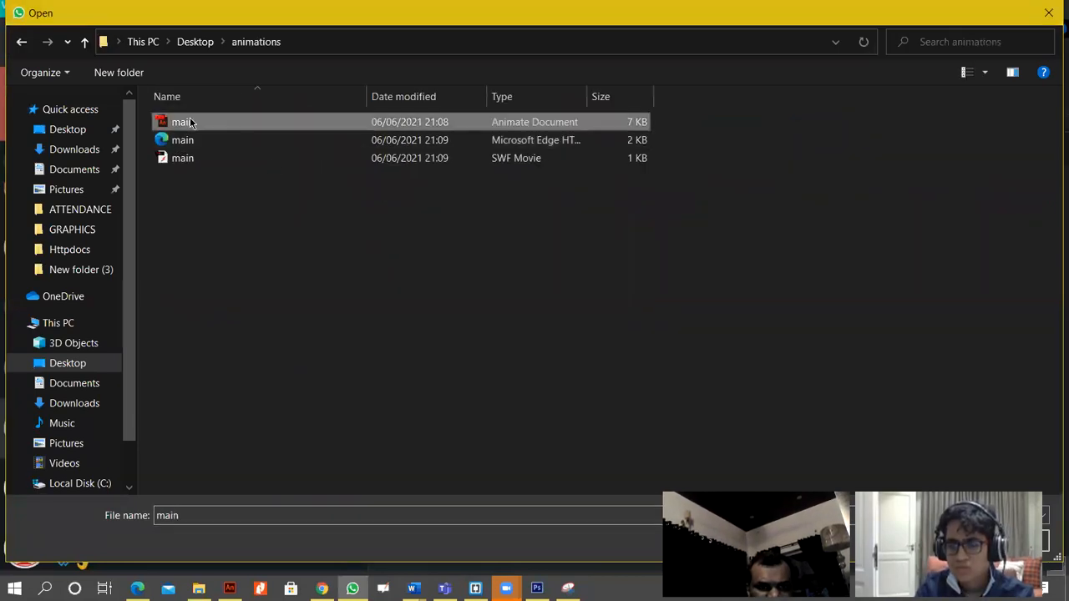
click(1003, 464)
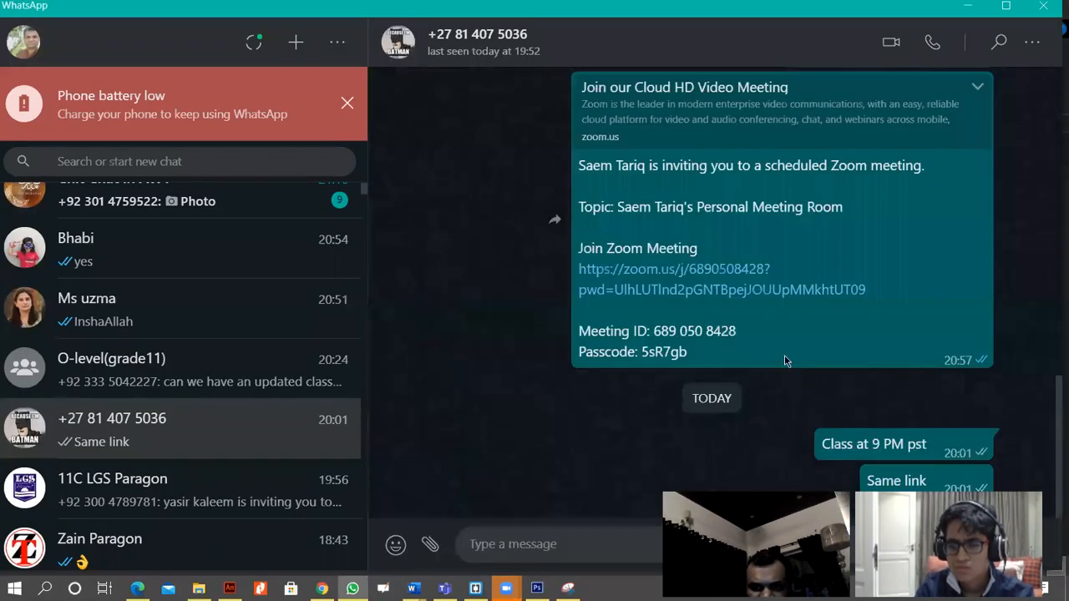
Dismiss the low phone battery alert in WhatsApp and close its window.
click(346, 103)
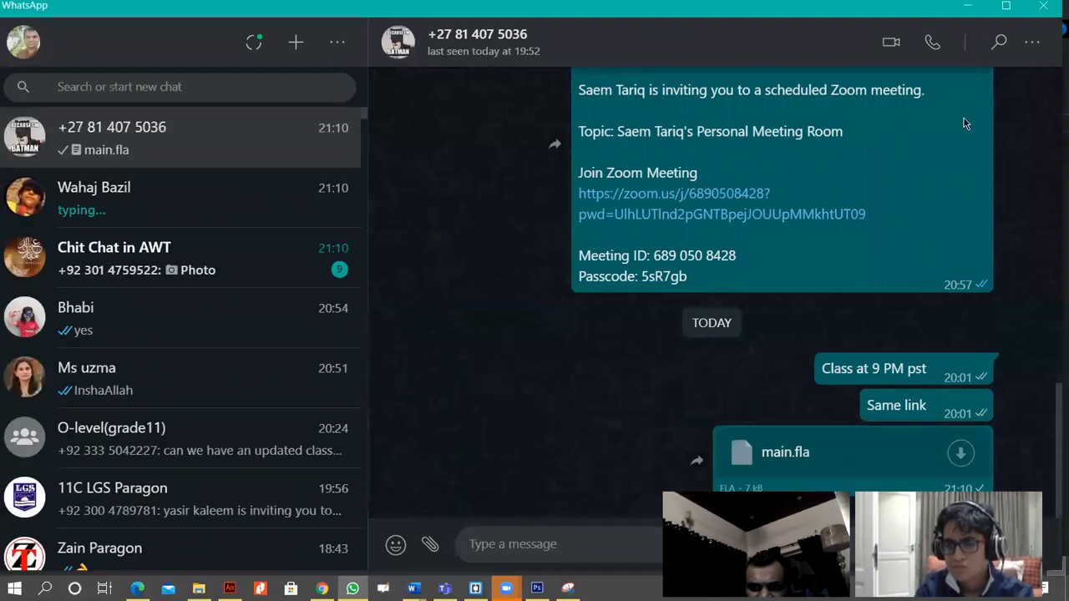
click(971, 7)
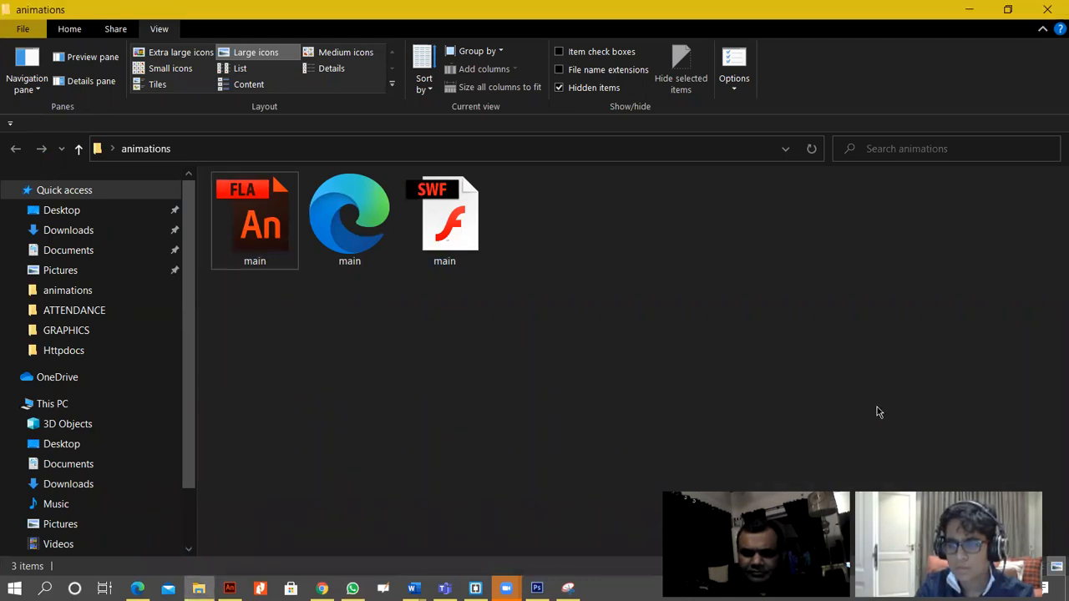
click(353, 589)
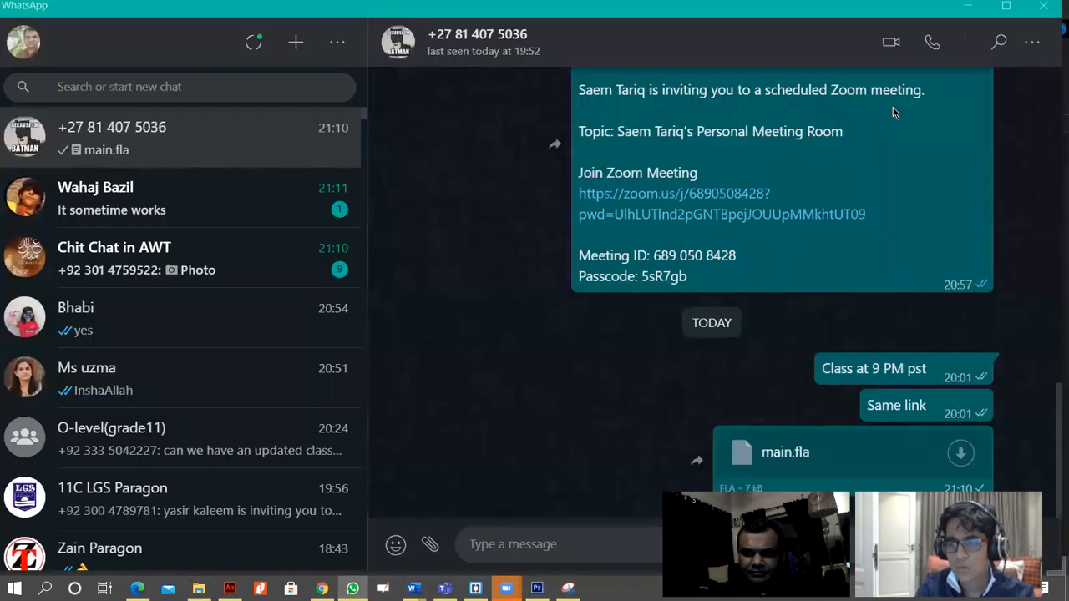
click(1043, 8)
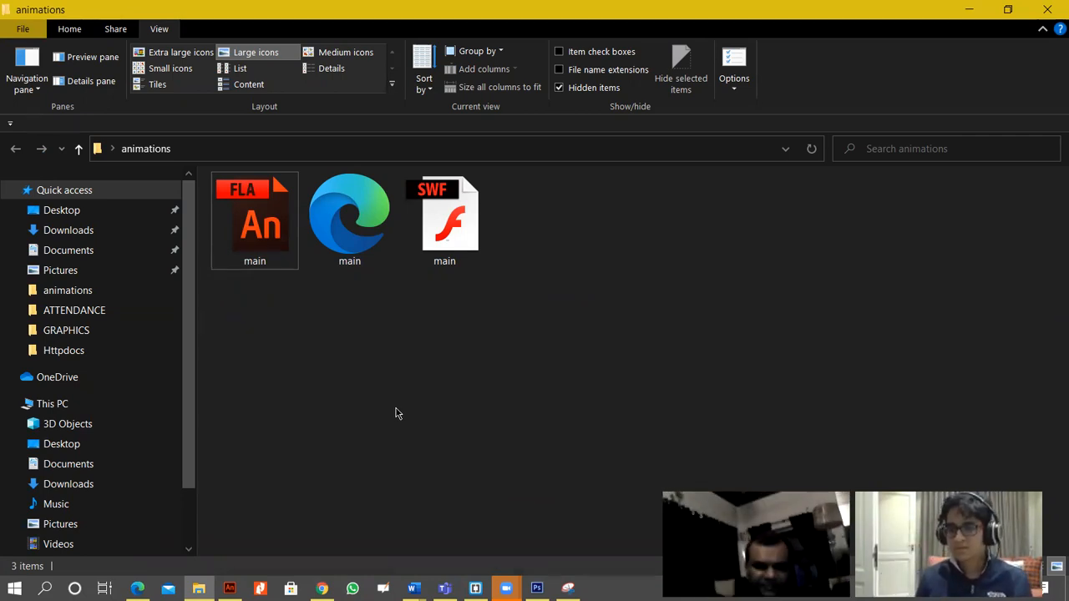
click(230, 588)
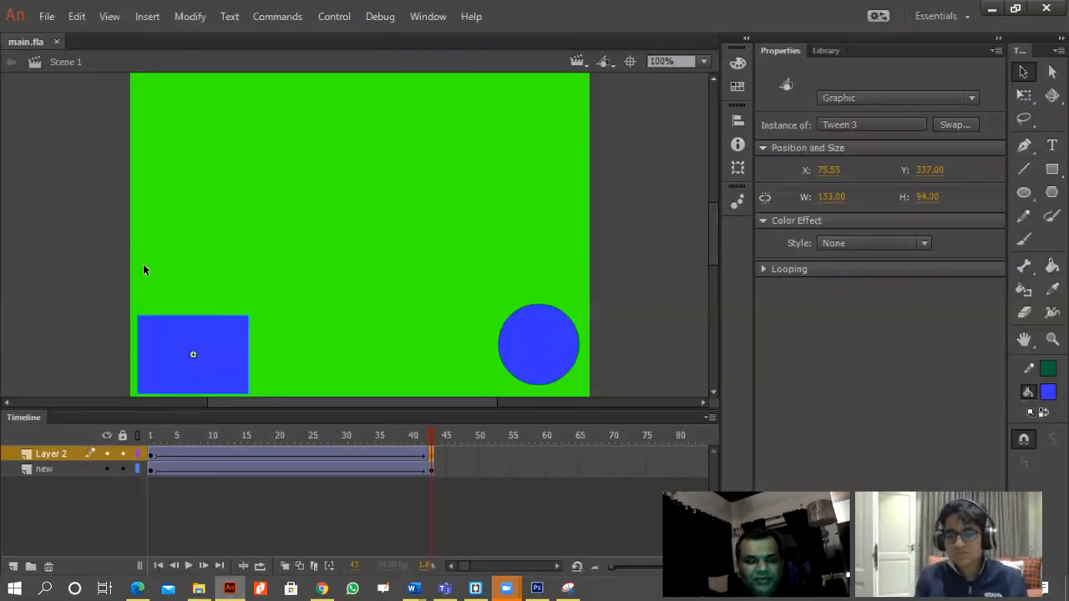
click(198, 589)
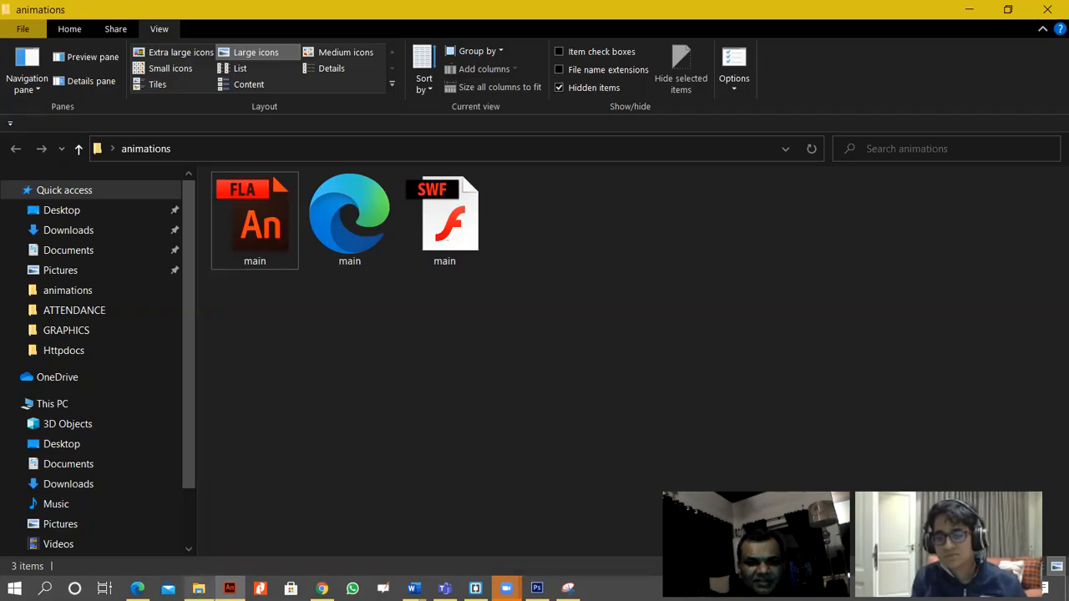
click(346, 223)
click(424, 244)
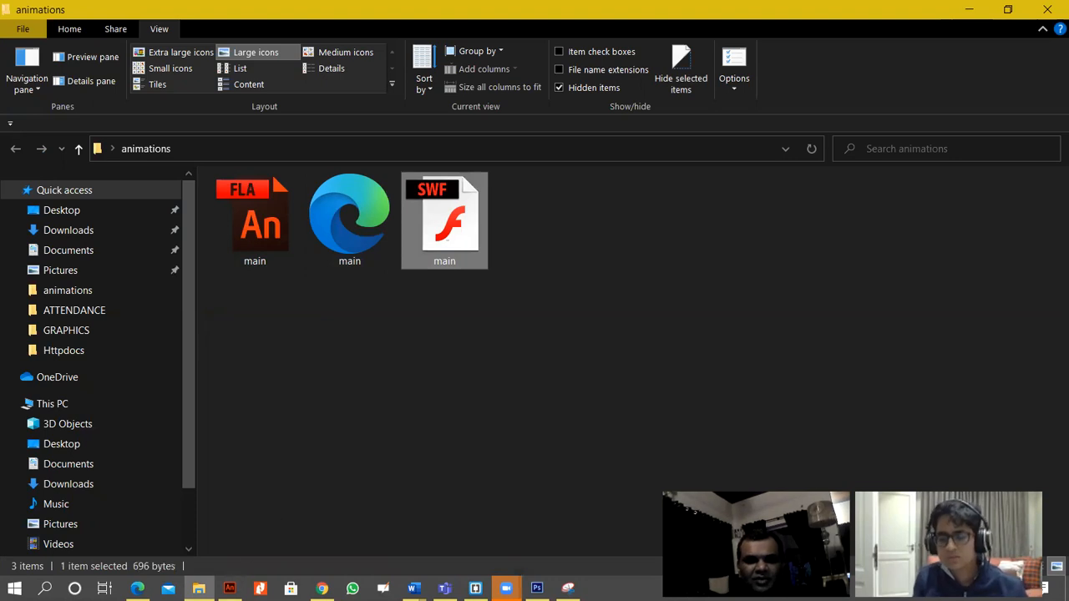
Switch to Adobe Animate and move the end keyframes of Layer 2 and the new layer to frame 48.
click(229, 589)
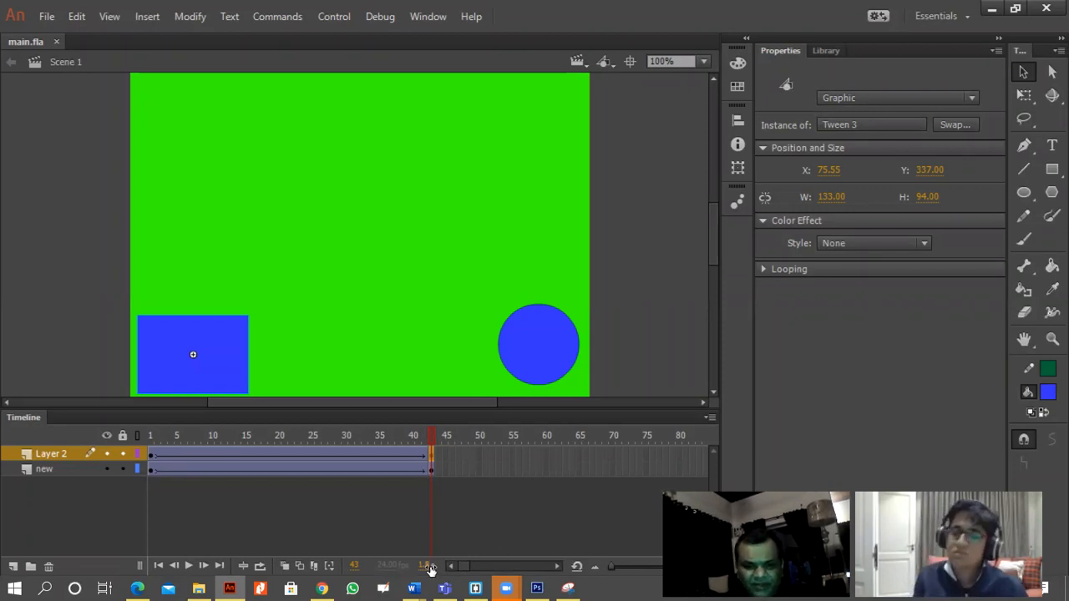
click(431, 456)
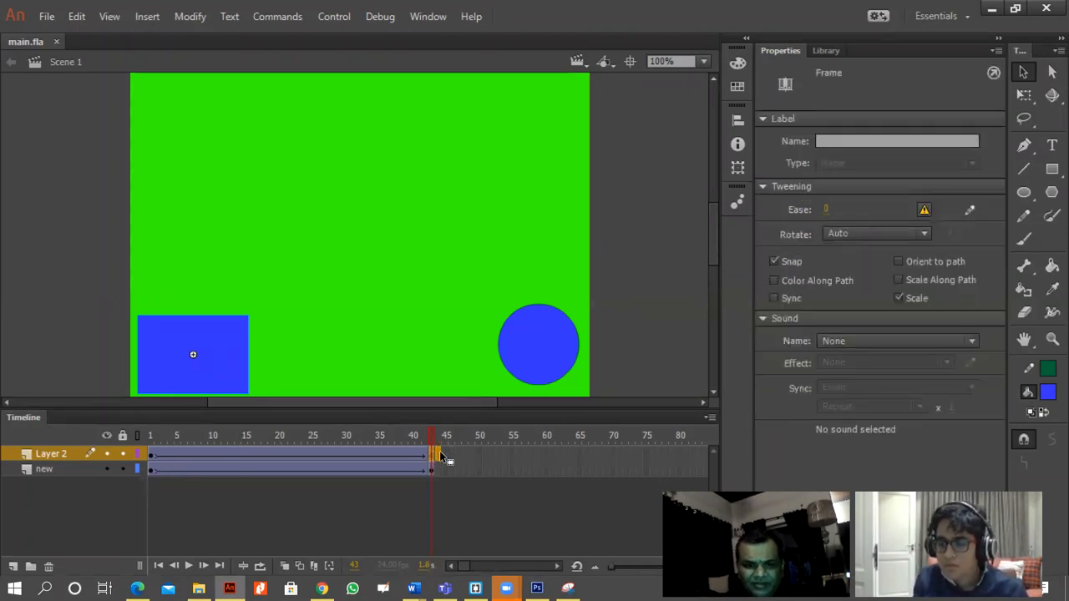
key(F6)
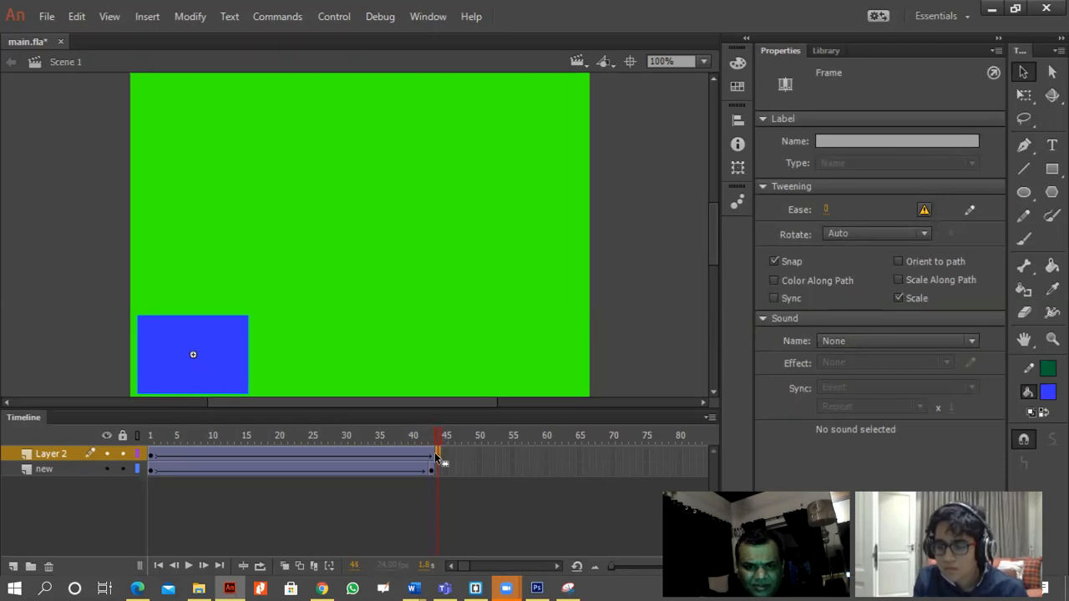
drag(448, 452, 464, 456)
click(433, 469)
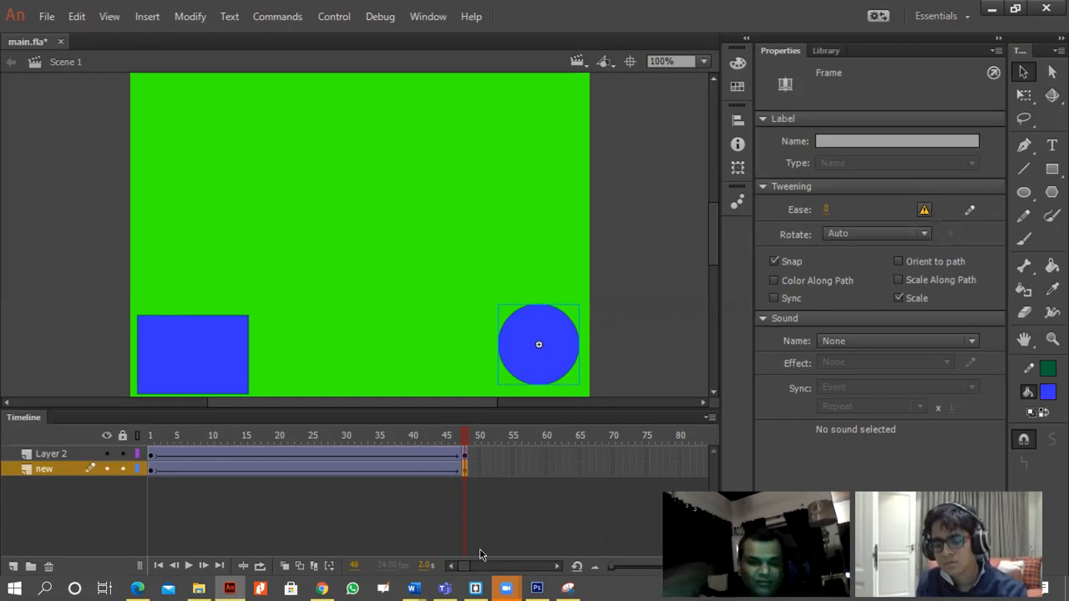
Create a new ActionScript 3.0 document with the default 550 by 400 px stage at 24 fps.
click(46, 16)
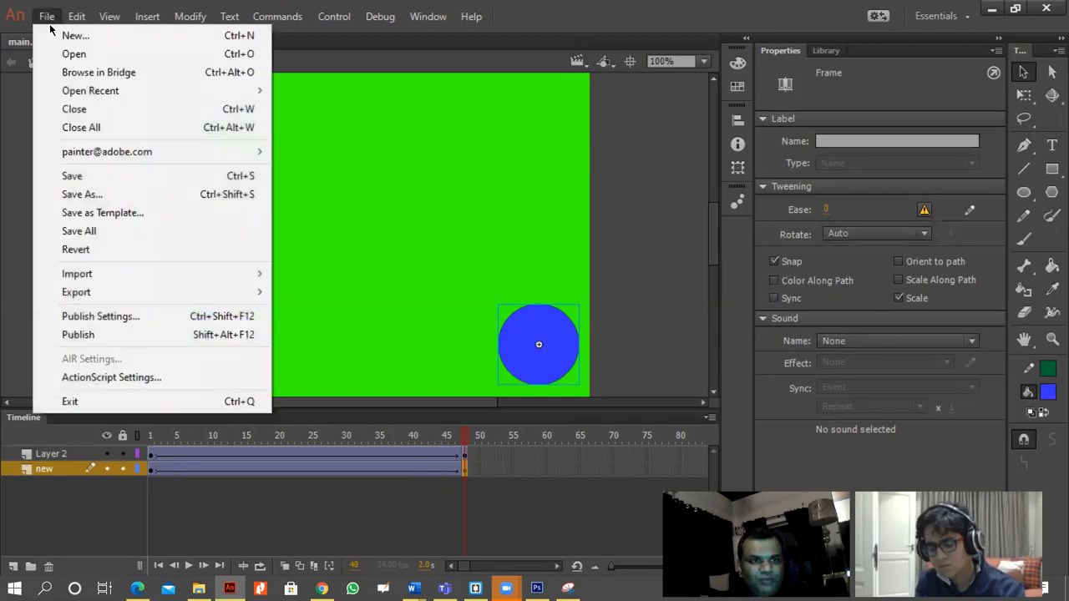
click(71, 36)
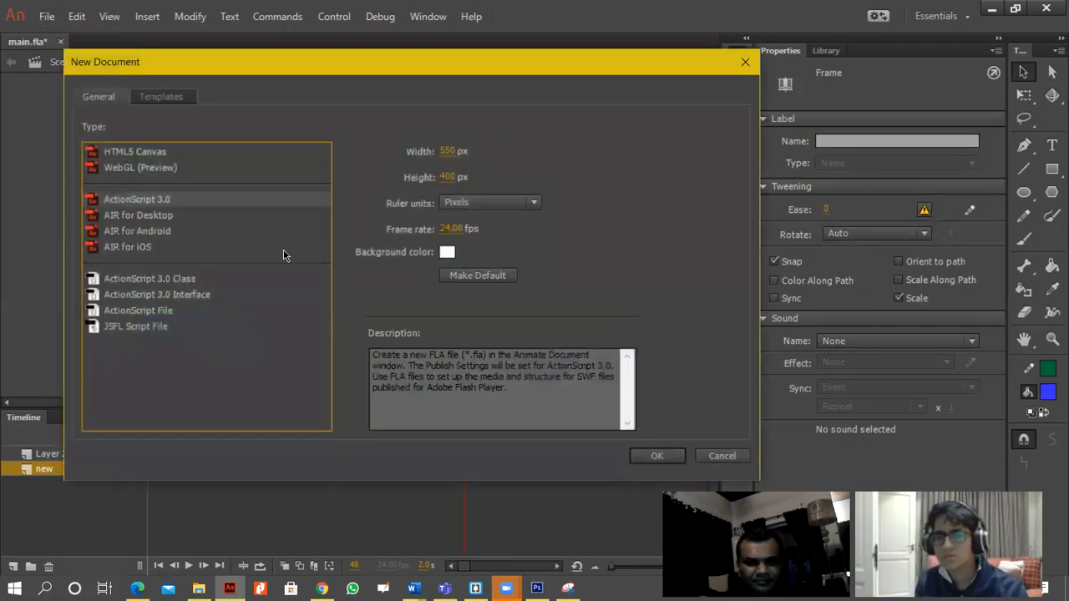
double_click(165, 206)
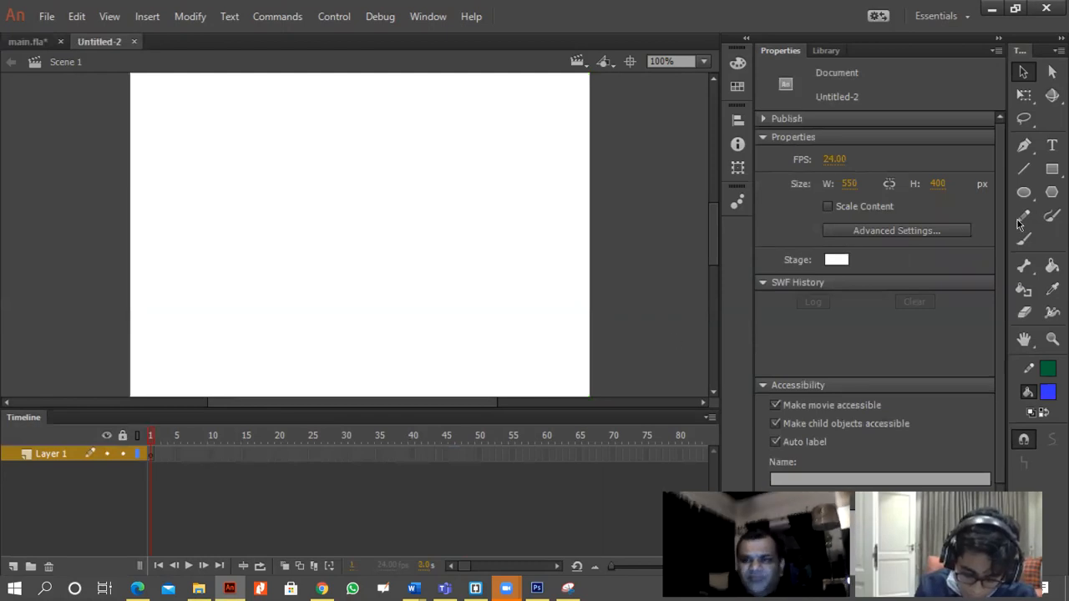
Draw a blue square with a green outline, about 114 px wide, near the centre of the stage.
click(1052, 169)
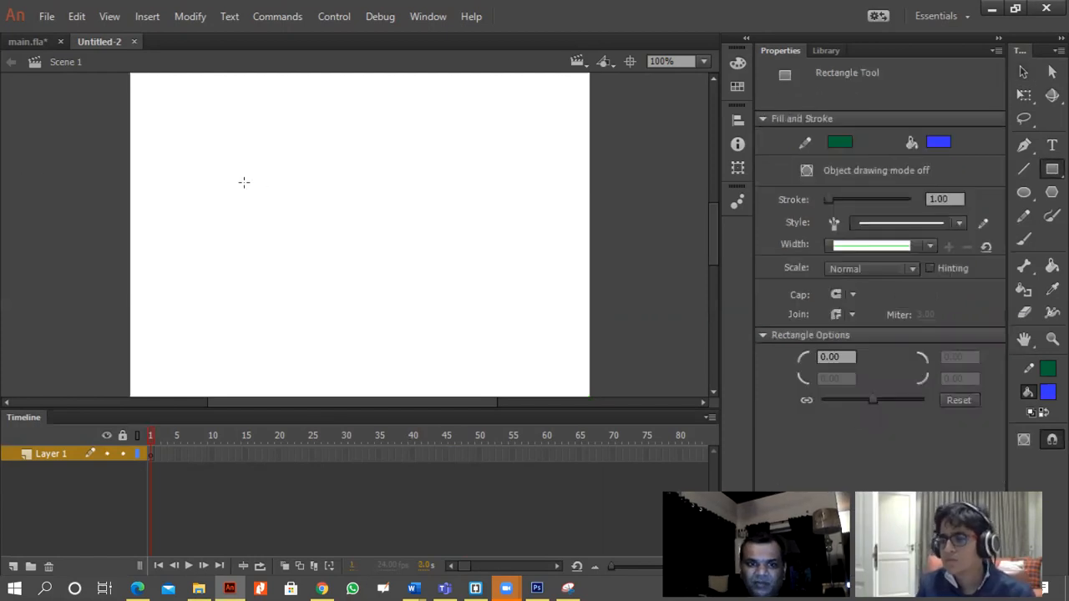
drag(292, 183, 388, 278)
key(v)
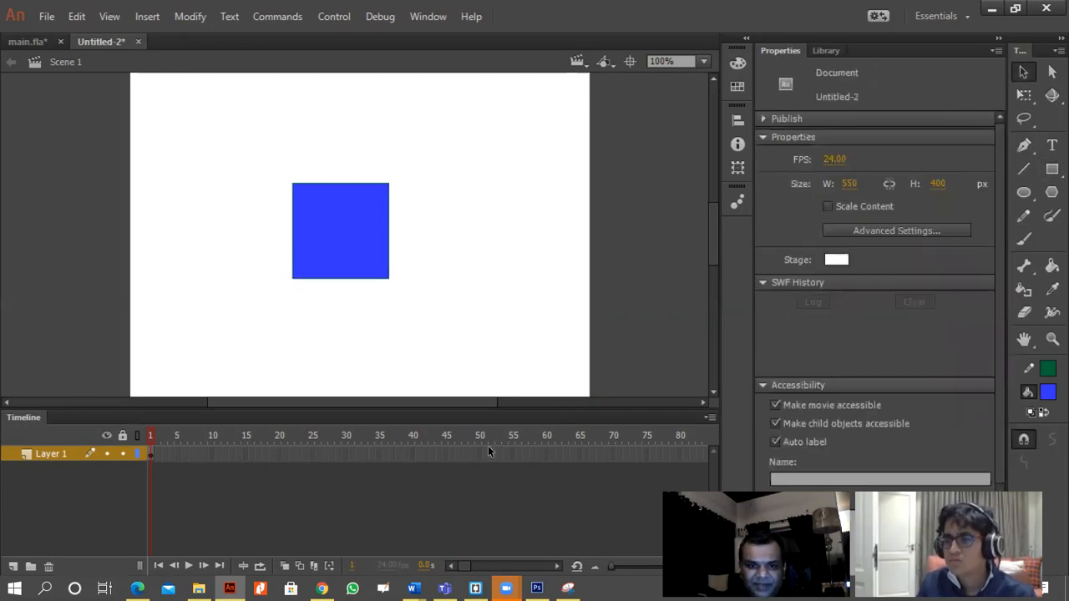
Insert a keyframe at frame 50 of Layer 1 and create a classic tween between it and frame 1.
click(477, 454)
right_click(476, 453)
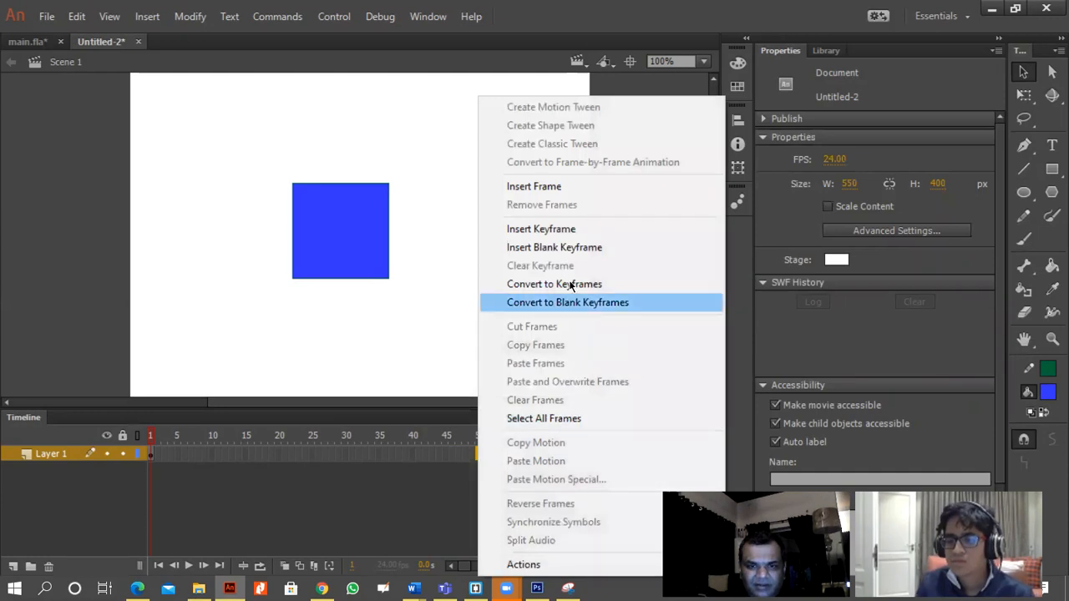
click(545, 231)
right_click(480, 455)
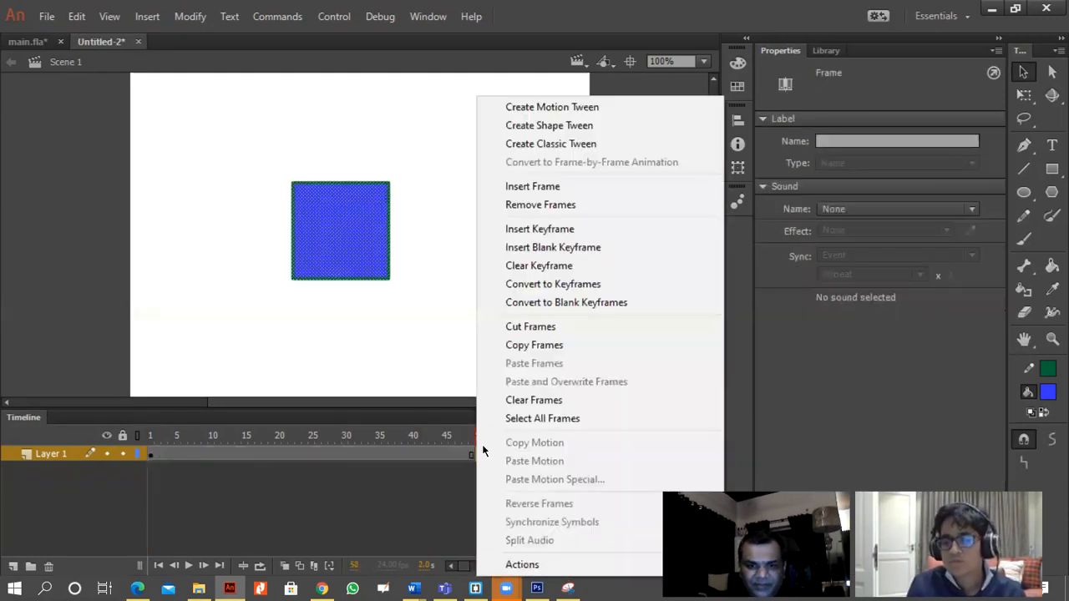
click(570, 145)
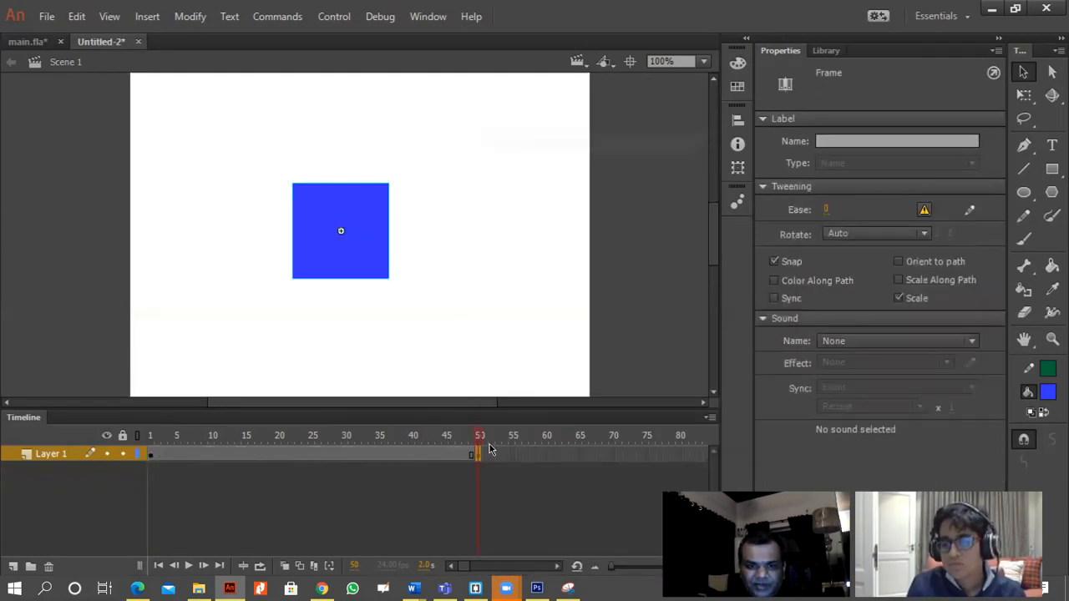
right_click(470, 457)
click(561, 146)
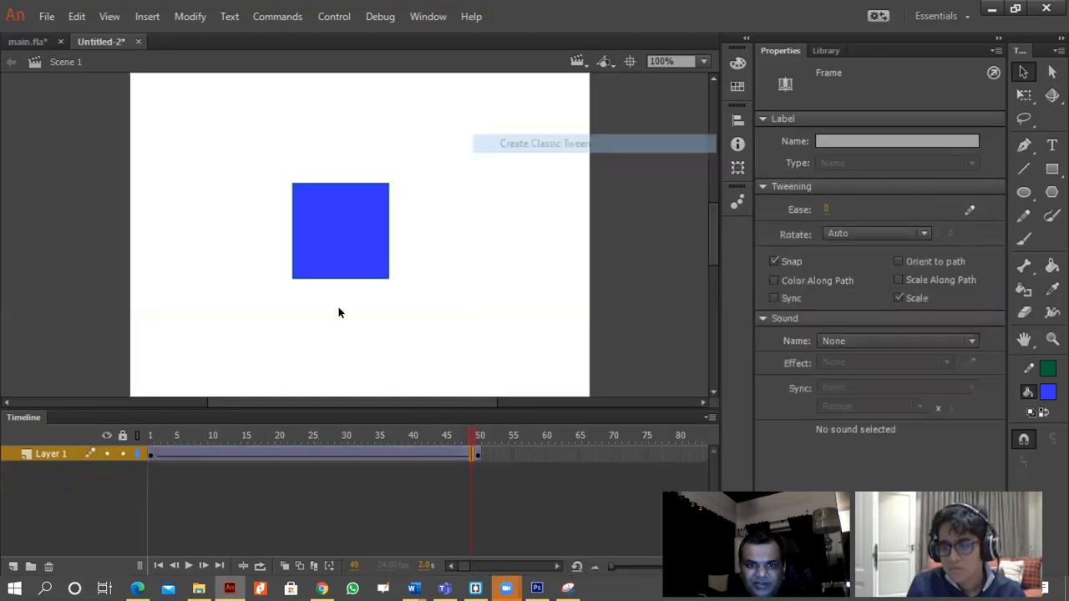
Shrink the square at frame 1 about its centre to about 18 by 12 px with Free Transform.
click(157, 456)
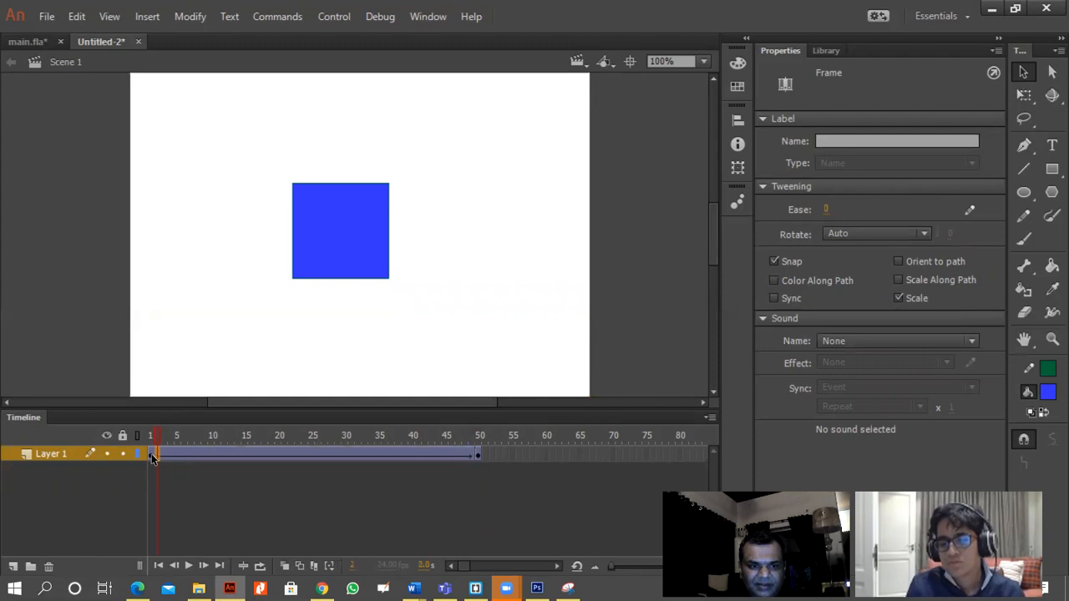
click(150, 455)
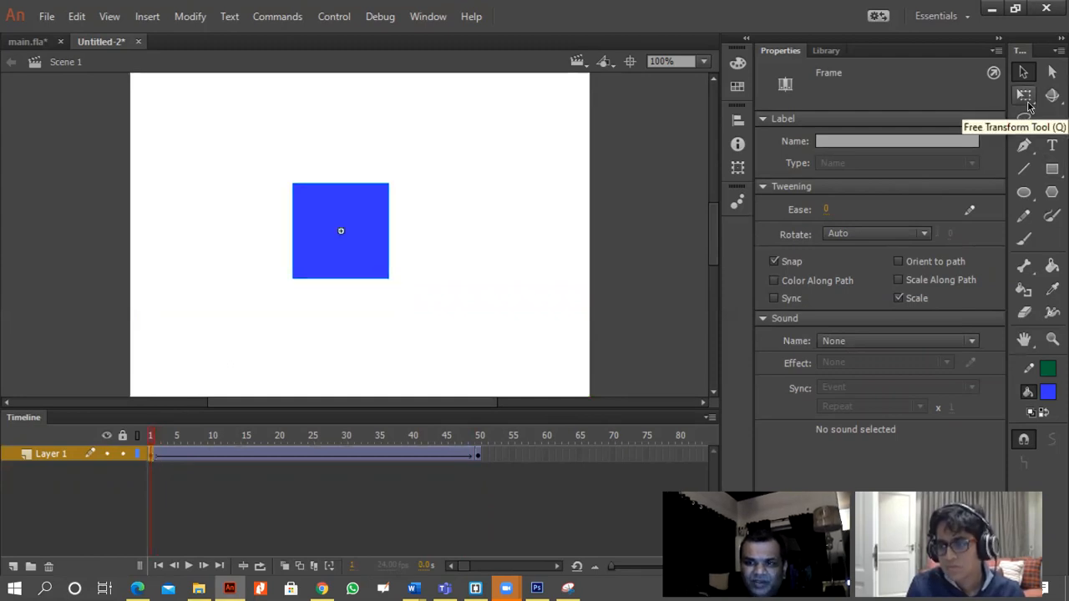
click(1026, 98)
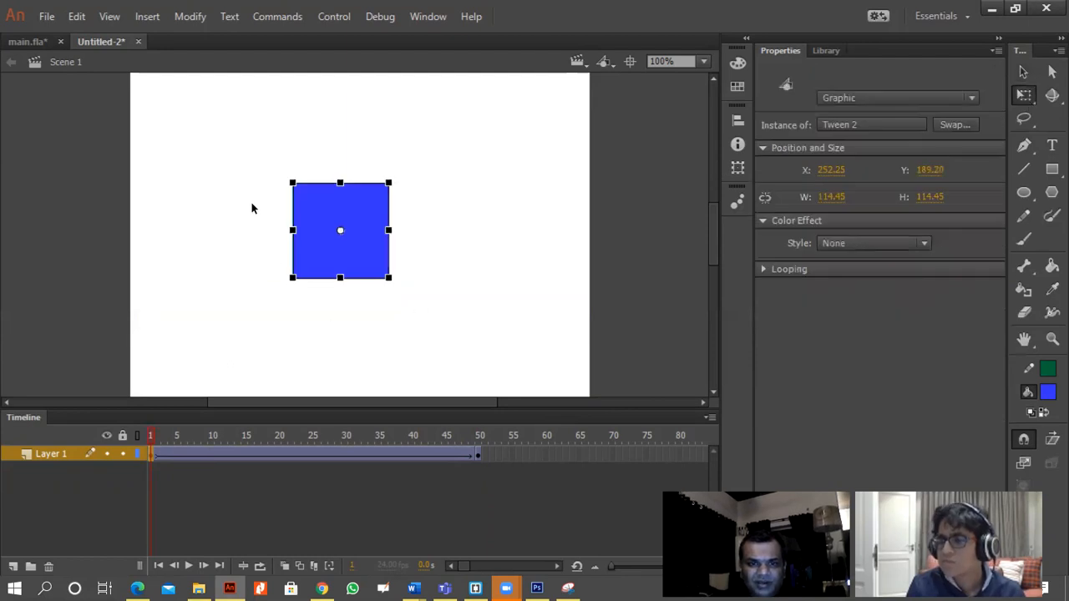
drag(286, 179, 331, 225)
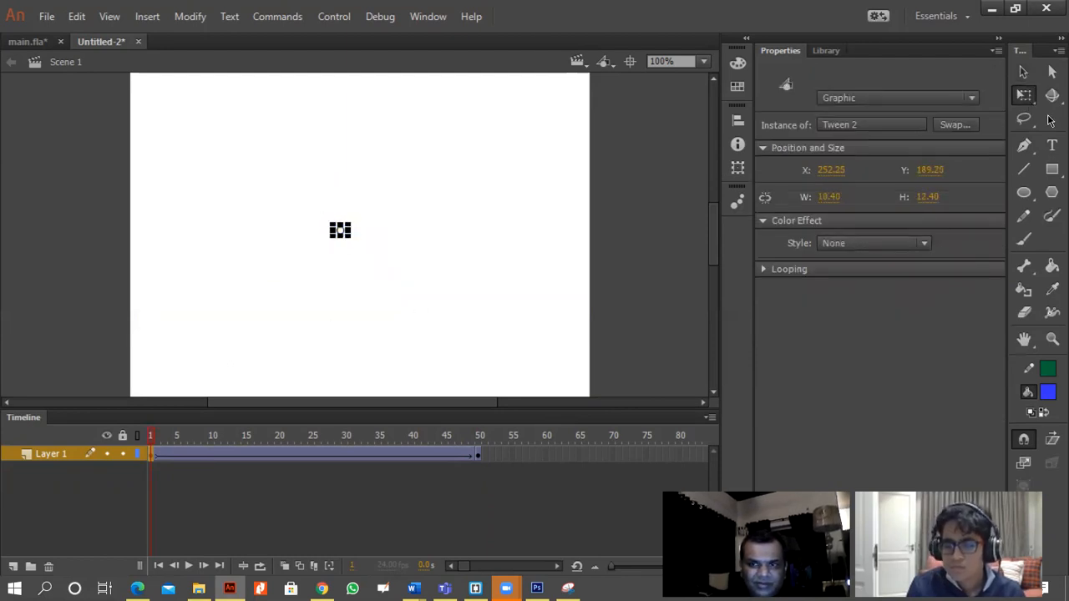
click(1024, 72)
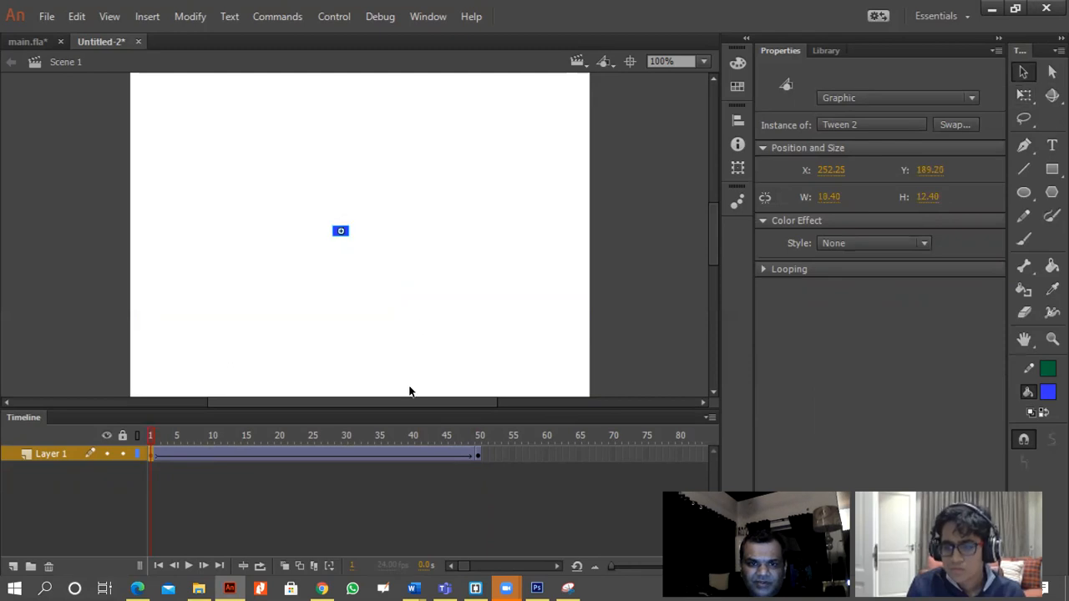
Test the movie to preview the growing square, and close the preview.
click(483, 459)
key(ctrl+Return)
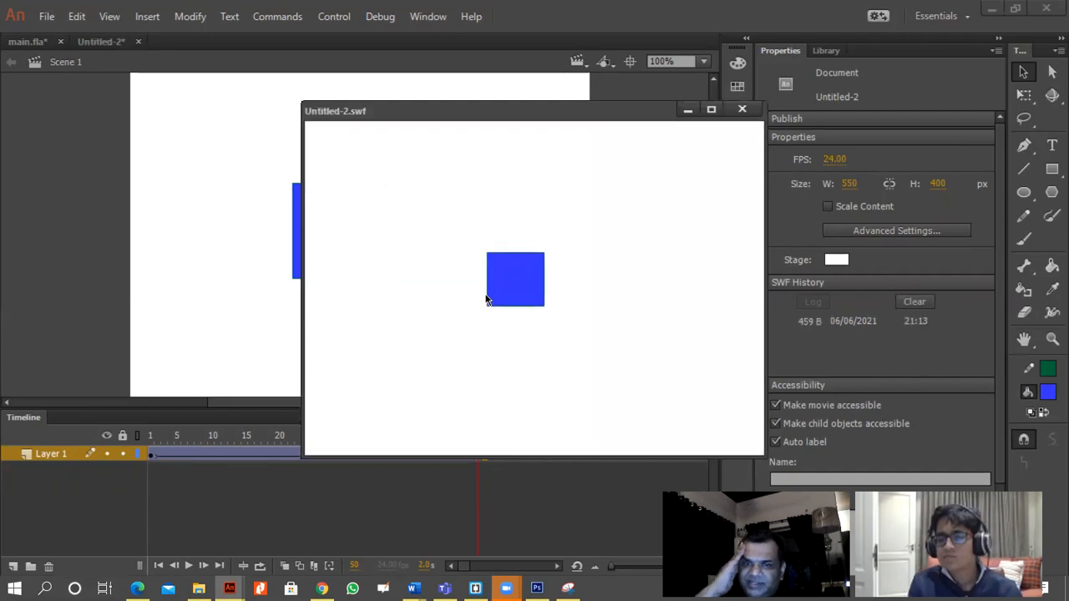
click(742, 110)
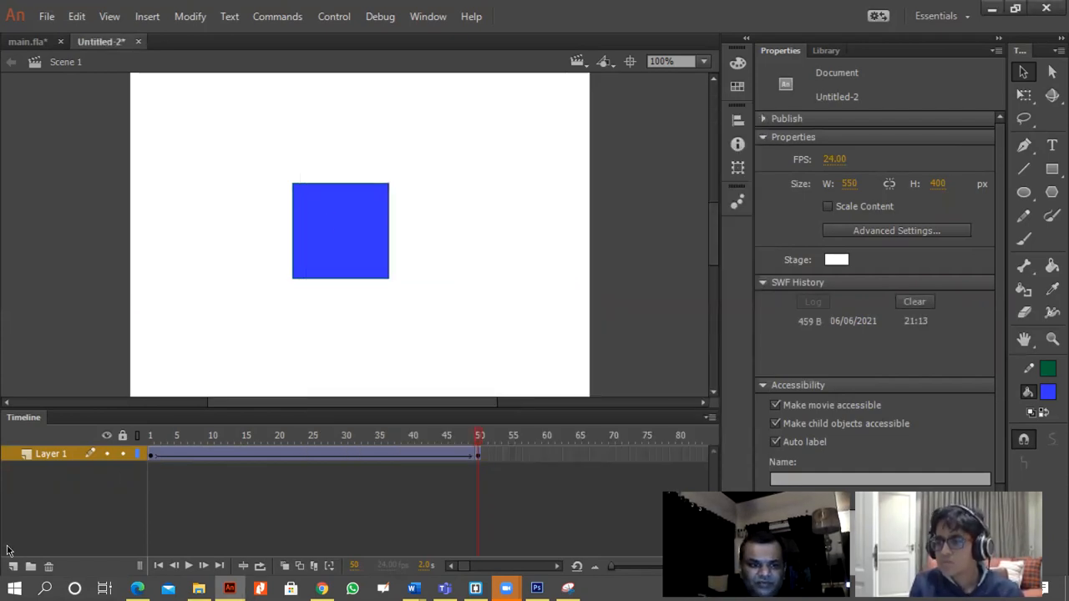
Create another new document with the default 550 by 400 px stage at 24 fps.
click(47, 15)
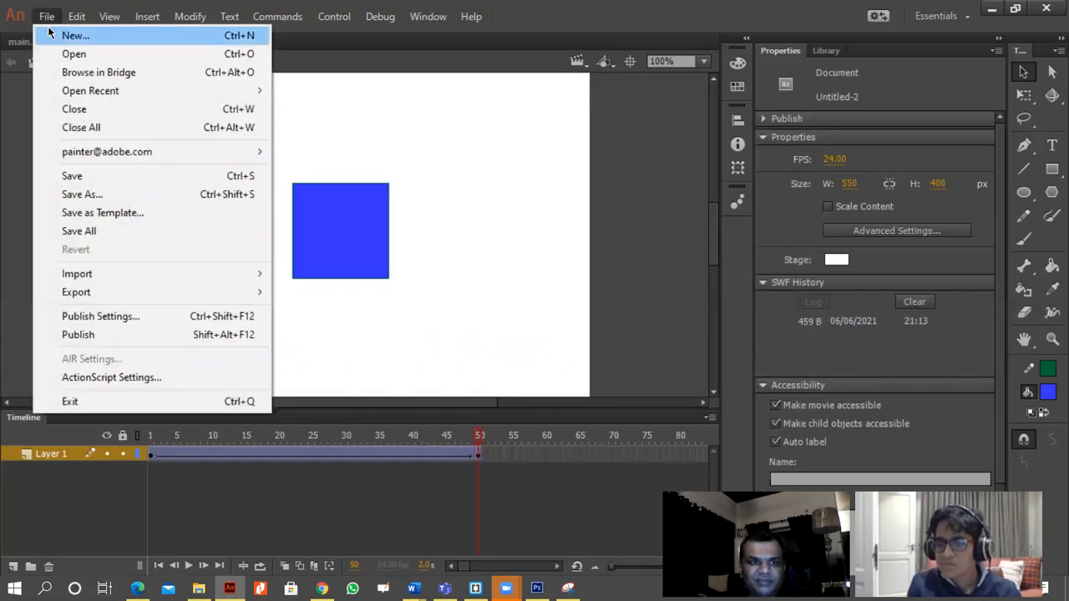
click(50, 34)
click(657, 457)
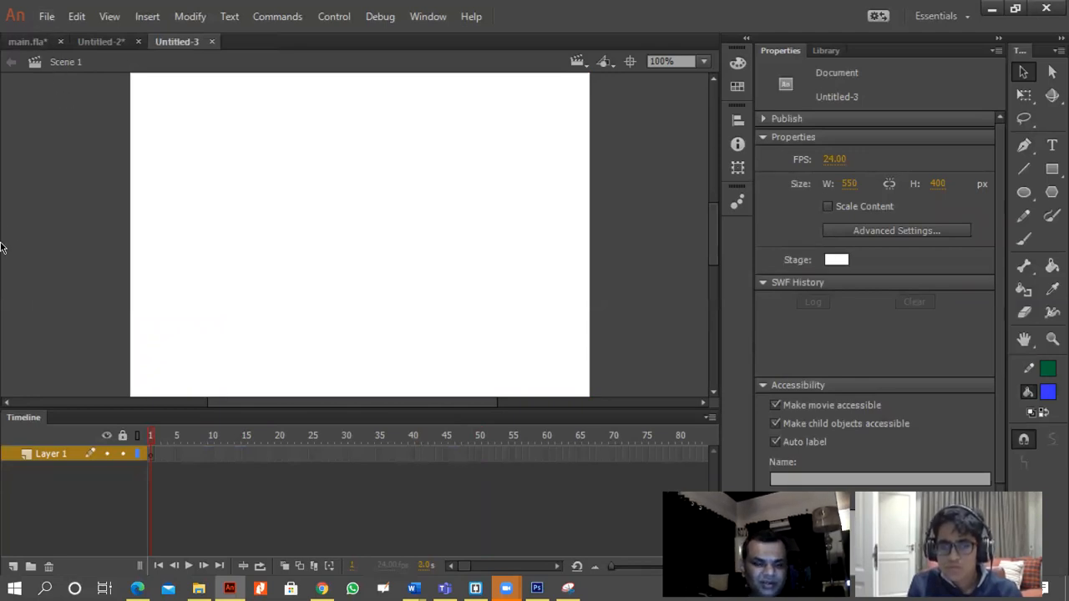
Import the red-coupe-car-side-view image from the Desktop GRAPHICS folder to the stage.
click(46, 16)
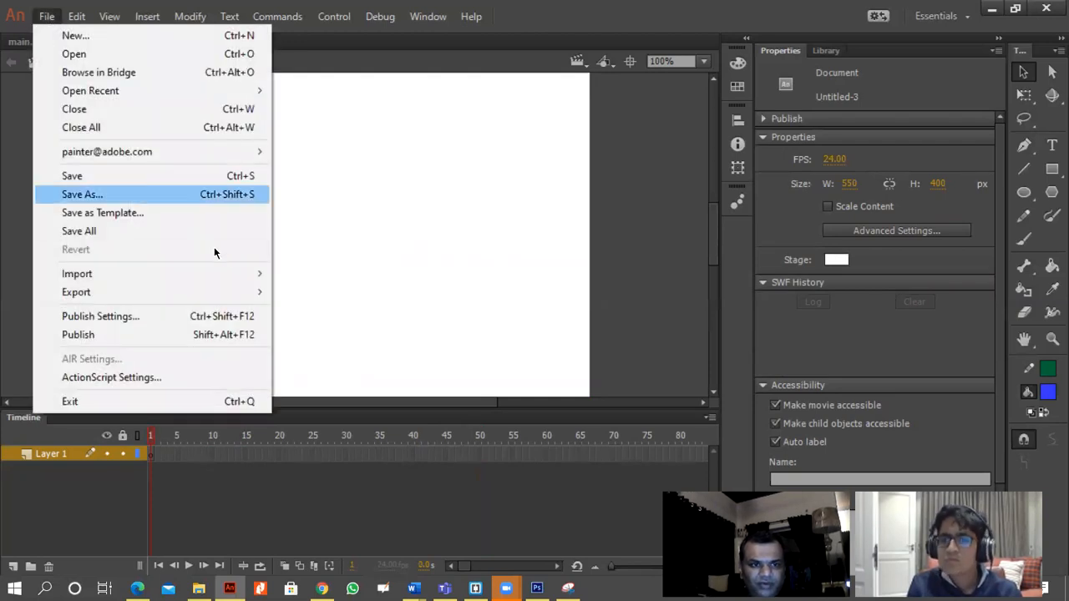
mouse_move(251, 274)
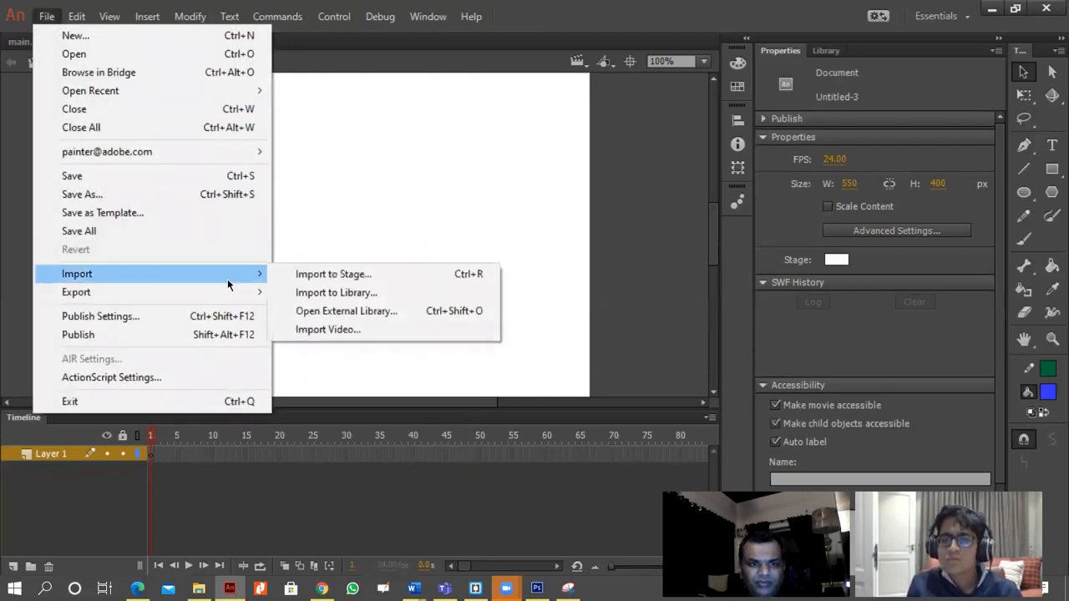
click(359, 281)
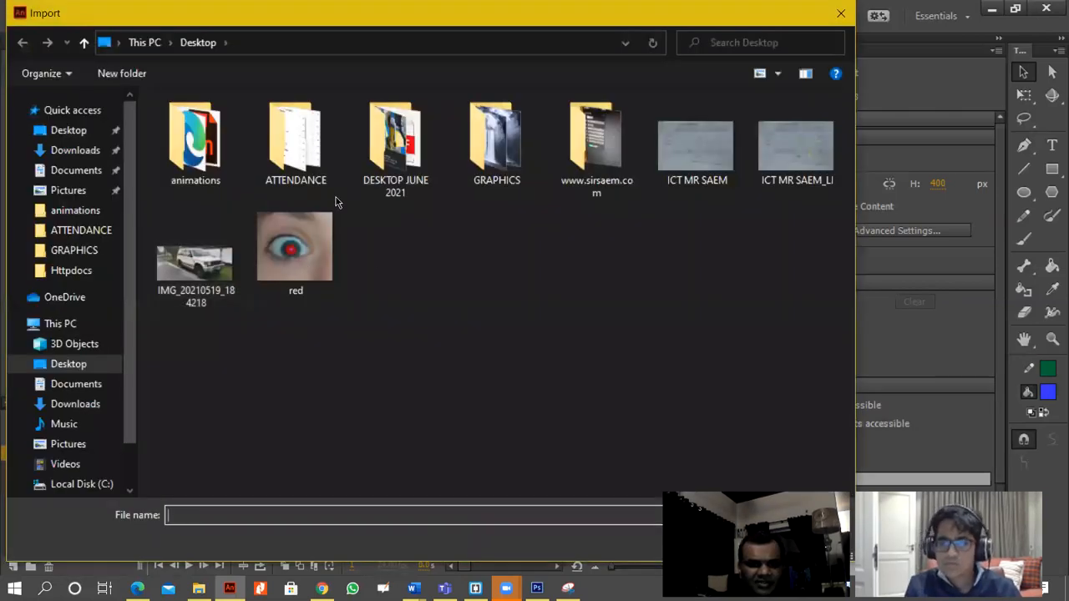
double_click(495, 159)
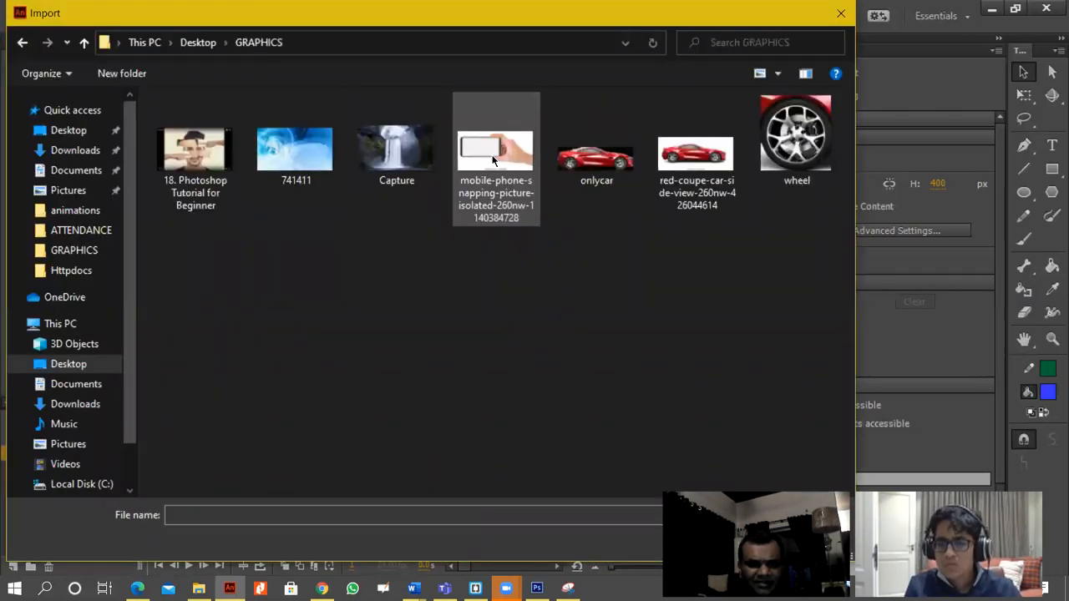
double_click(690, 171)
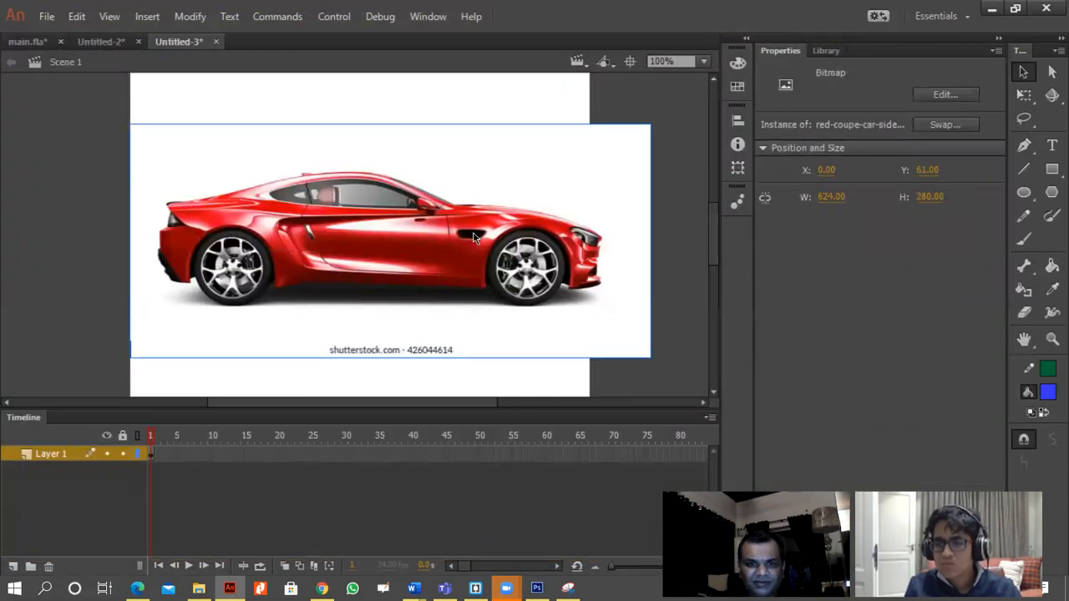
Scale the imported car image down to about 224 by 104 px in the middle of the stage.
click(1024, 94)
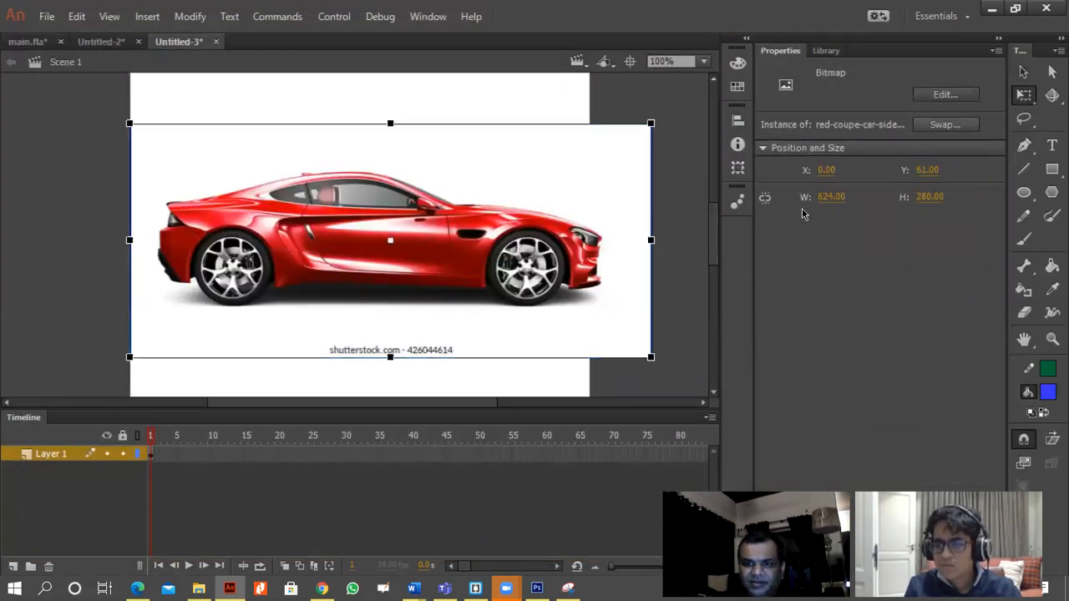
drag(650, 362, 485, 285)
drag(423, 258, 393, 256)
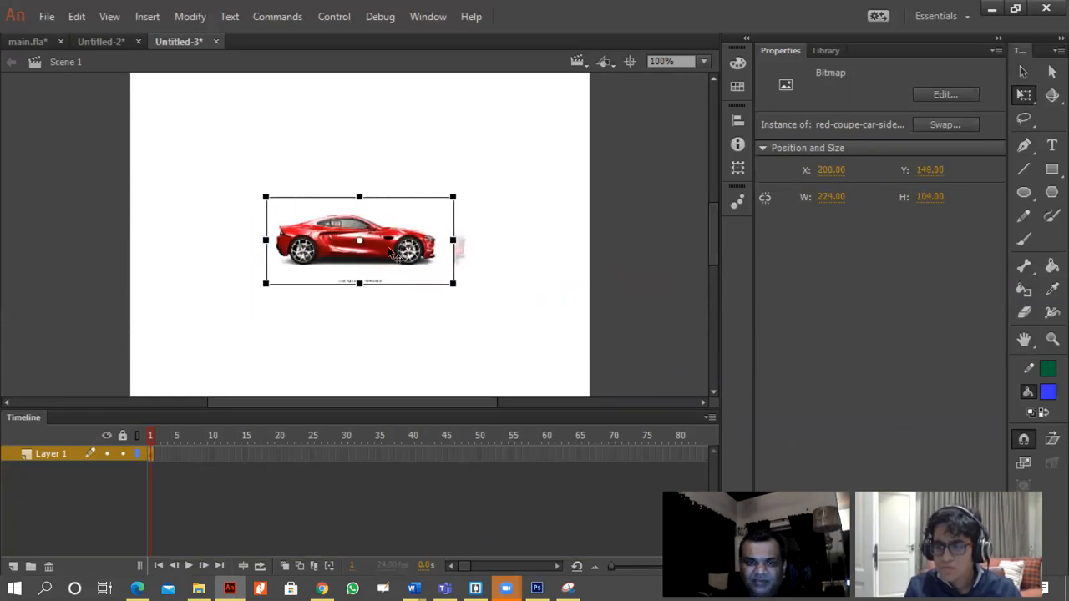
click(491, 308)
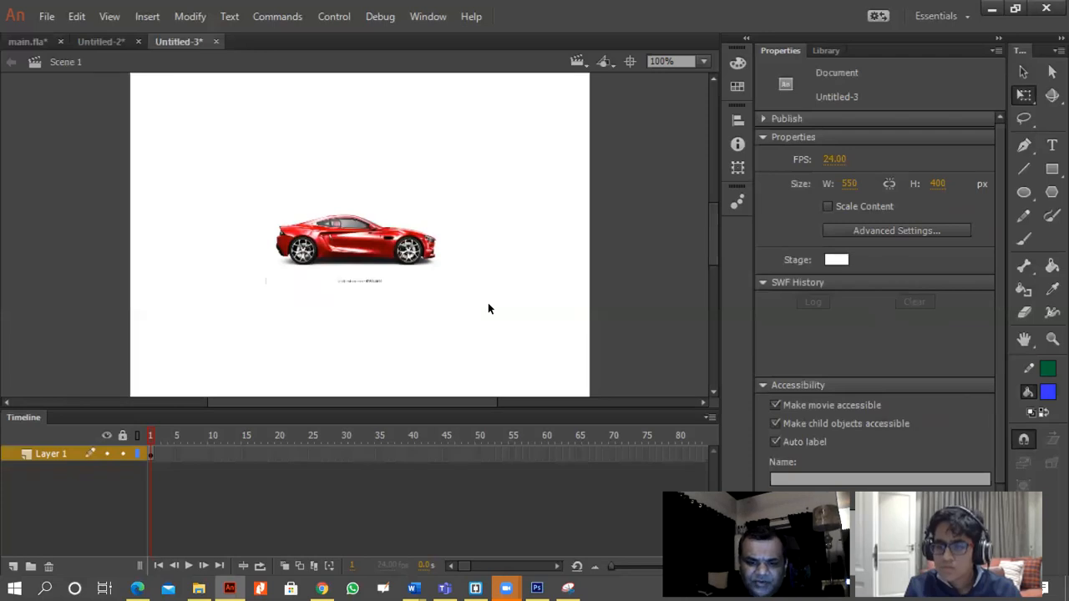
Preview the car bitmap in the library and delete its copy from the stage.
key(ctrl+l)
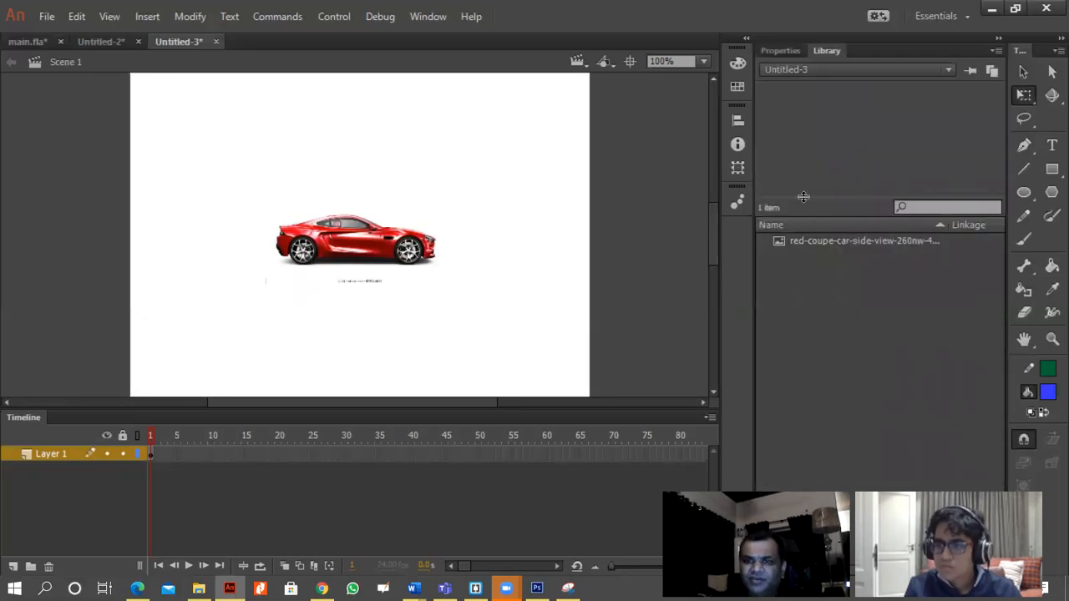
click(820, 244)
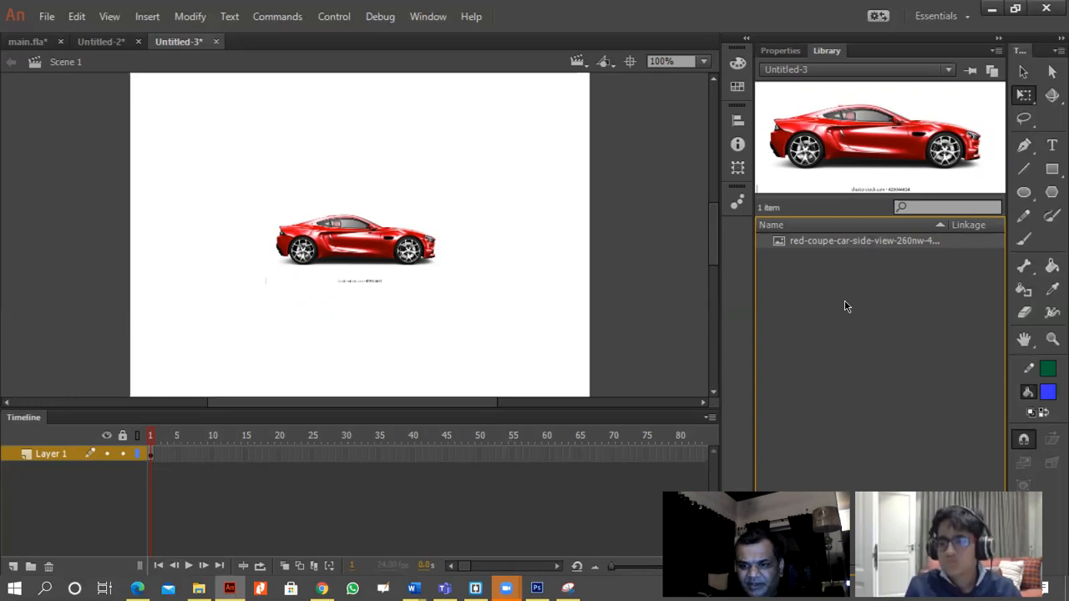
click(407, 254)
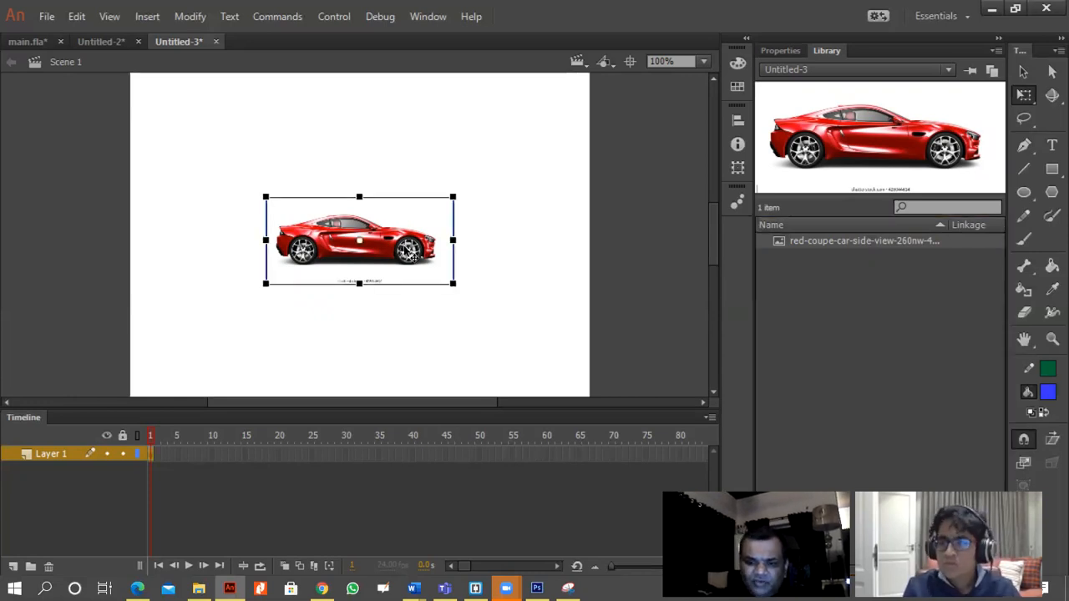
key(Delete)
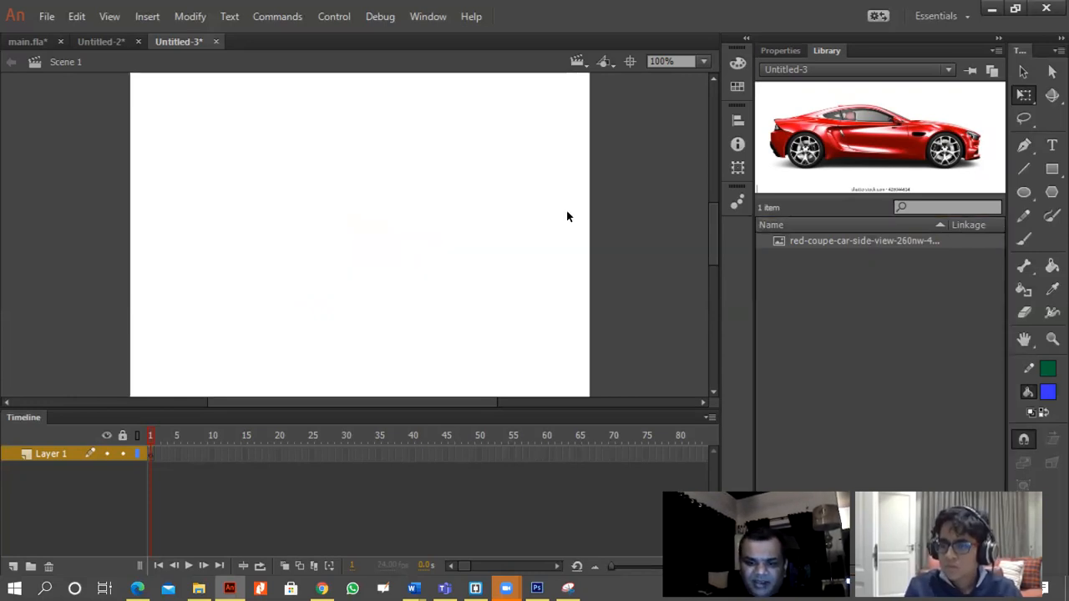
Place a scaled-down copy of the library's car bitmap just outside the left edge of the stage.
click(850, 250)
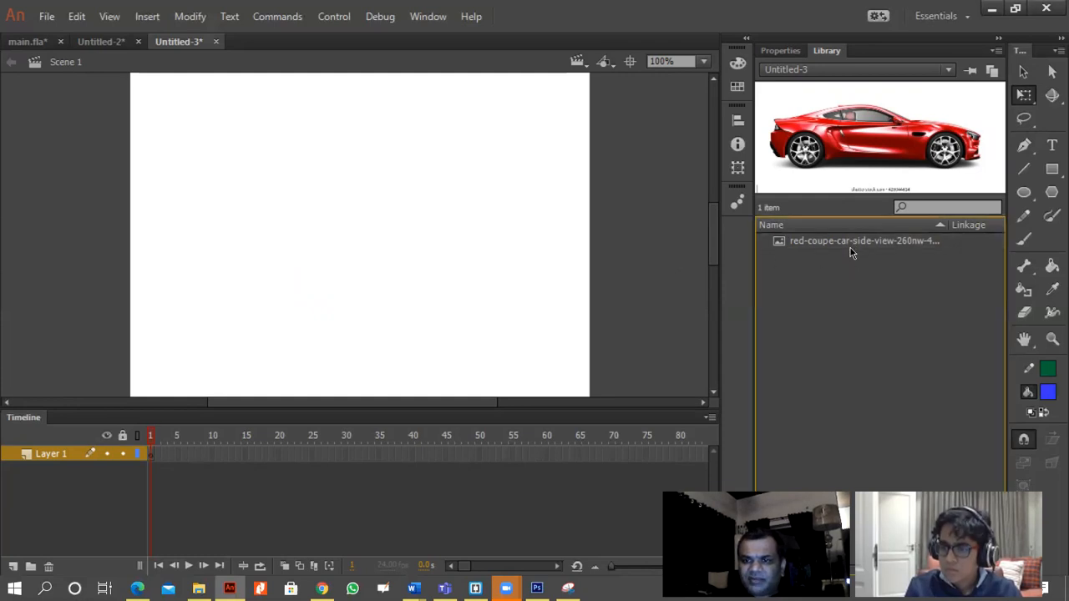
drag(867, 142, 331, 221)
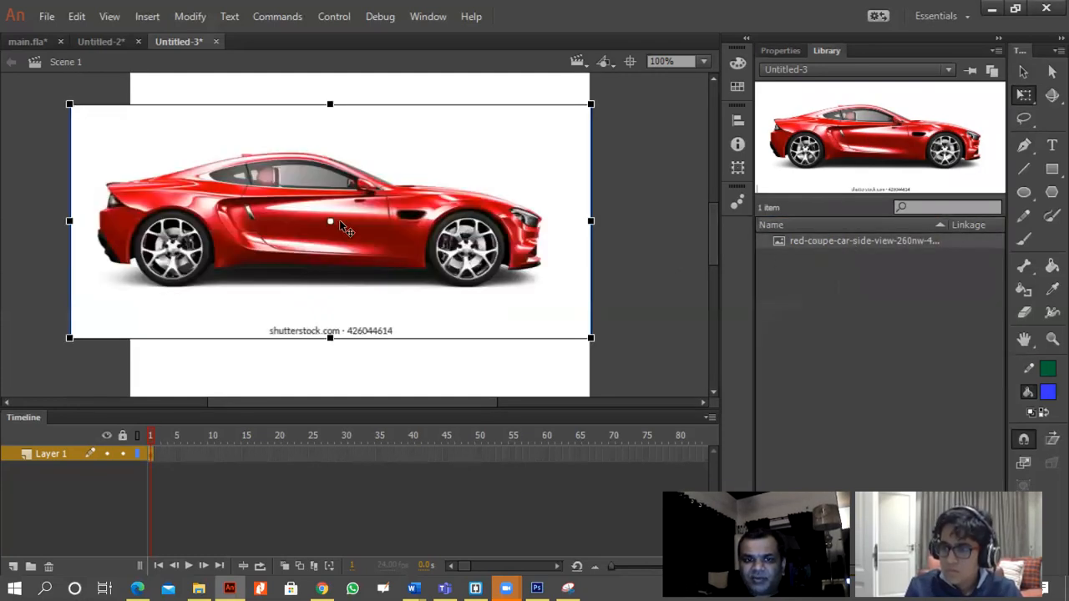
drag(593, 339, 448, 272)
drag(386, 242, 69, 249)
Insert a keyframe at frame 65 of Layer 1 and create a classic tween for the car from frame 1.
click(584, 456)
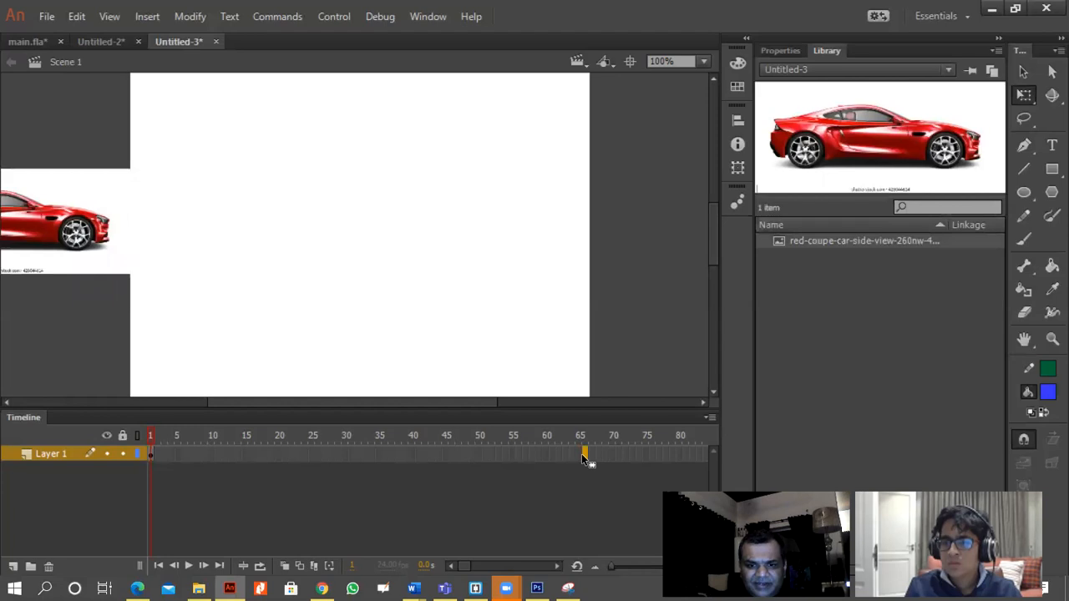
right_click(582, 460)
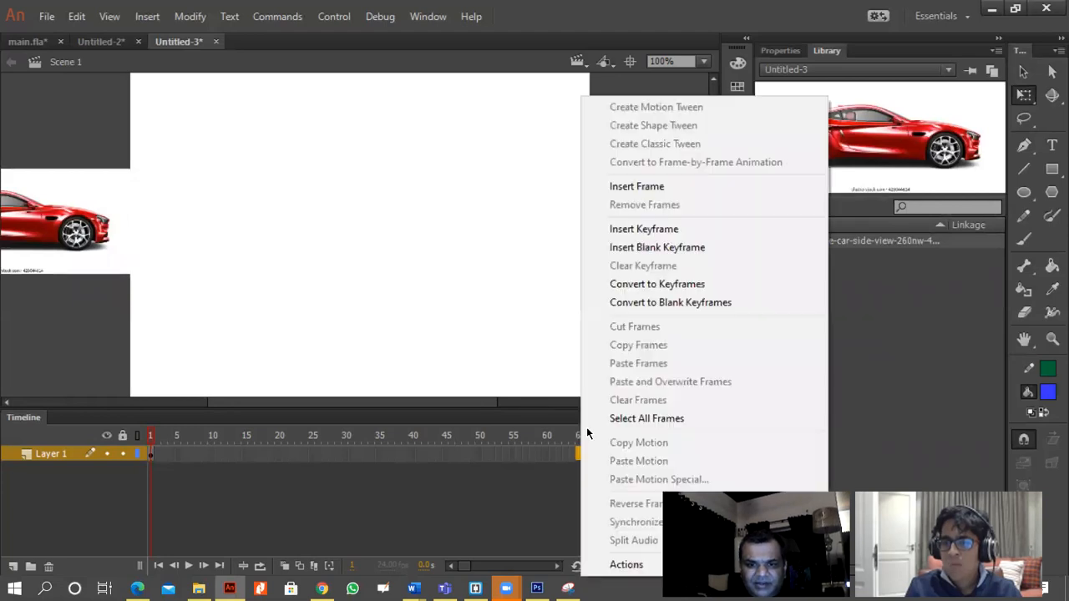
click(639, 229)
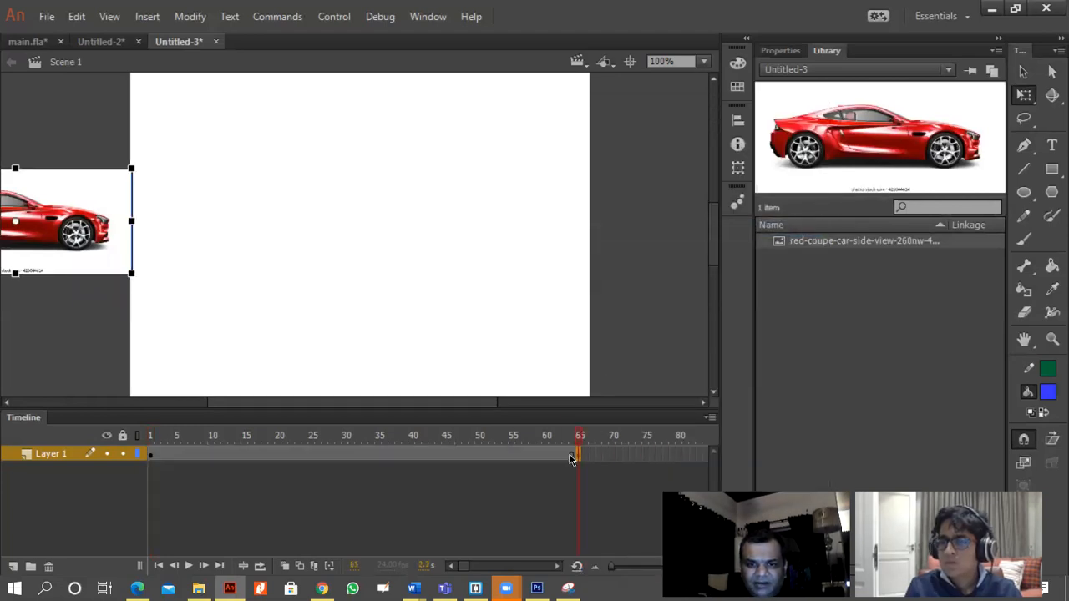
right_click(565, 466)
click(643, 143)
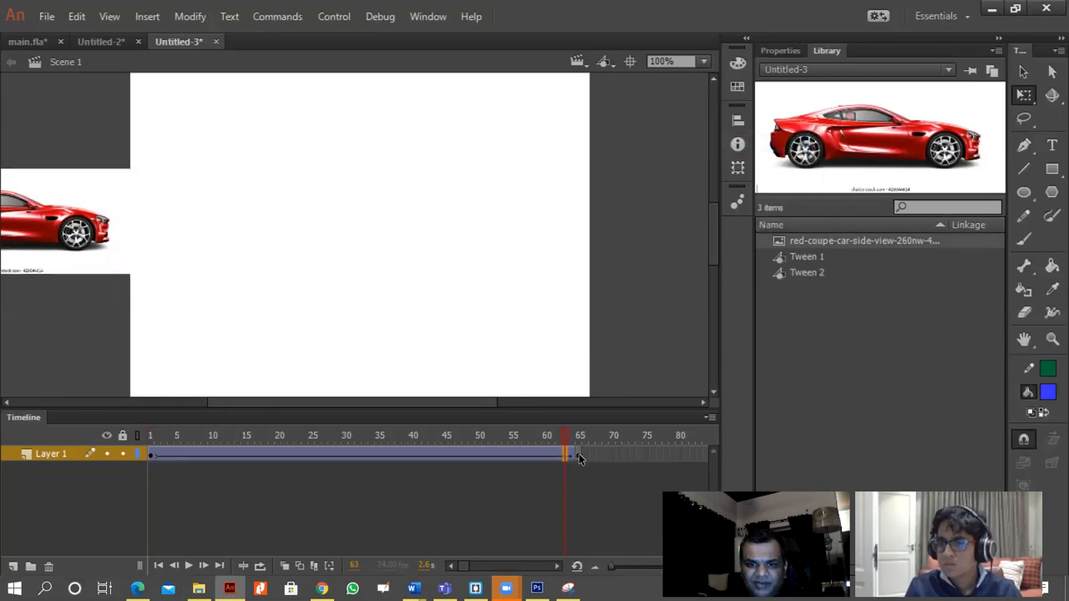
Apply a classic tween to the frame 65 keyframe and move the car there across to the right edge of the stage.
right_click(579, 454)
click(643, 143)
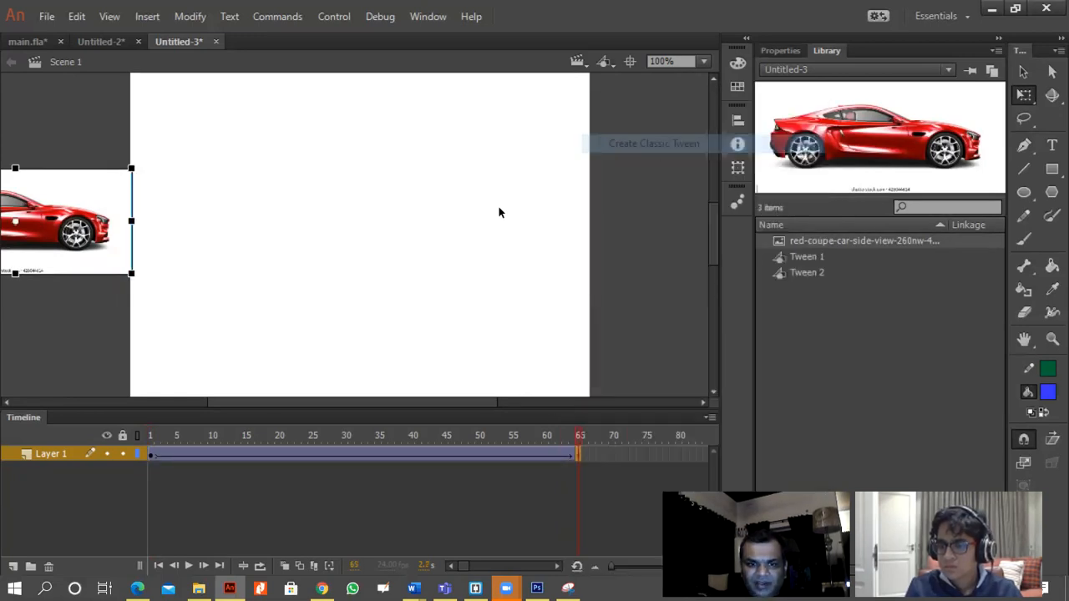
drag(31, 224, 707, 221)
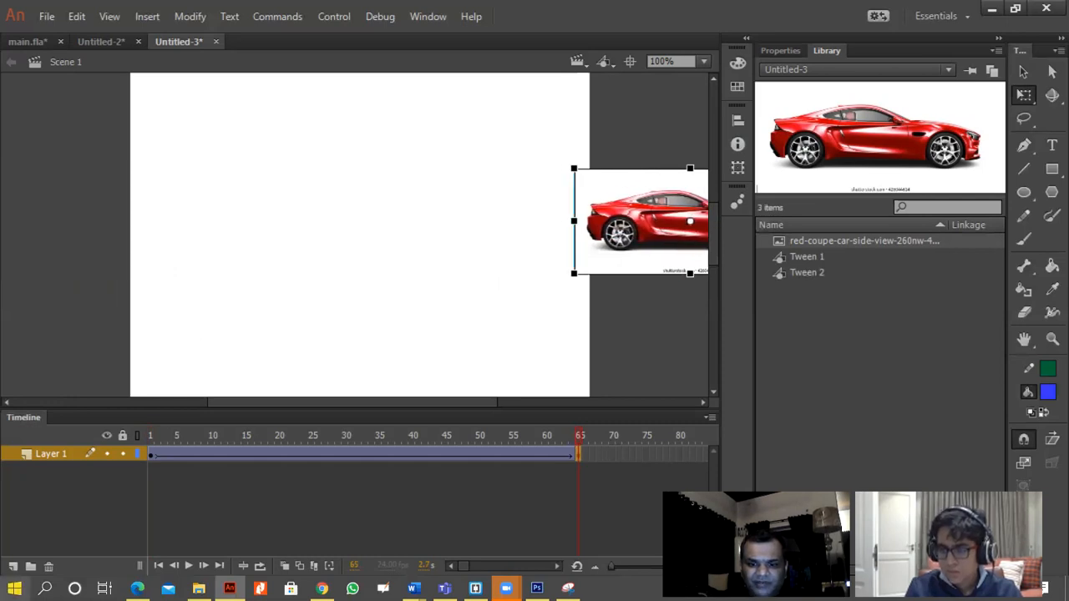
Test the movie, and in frame 65 move the car slightly further right so it sits beyond the stage's edge.
key(ctrl+Return)
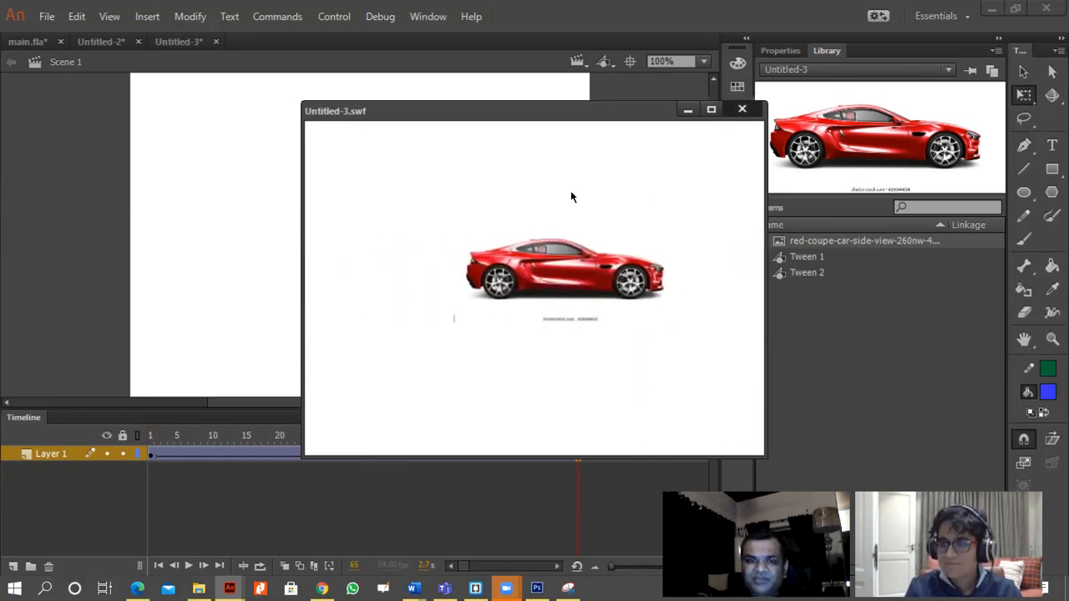
key(ctrl+w)
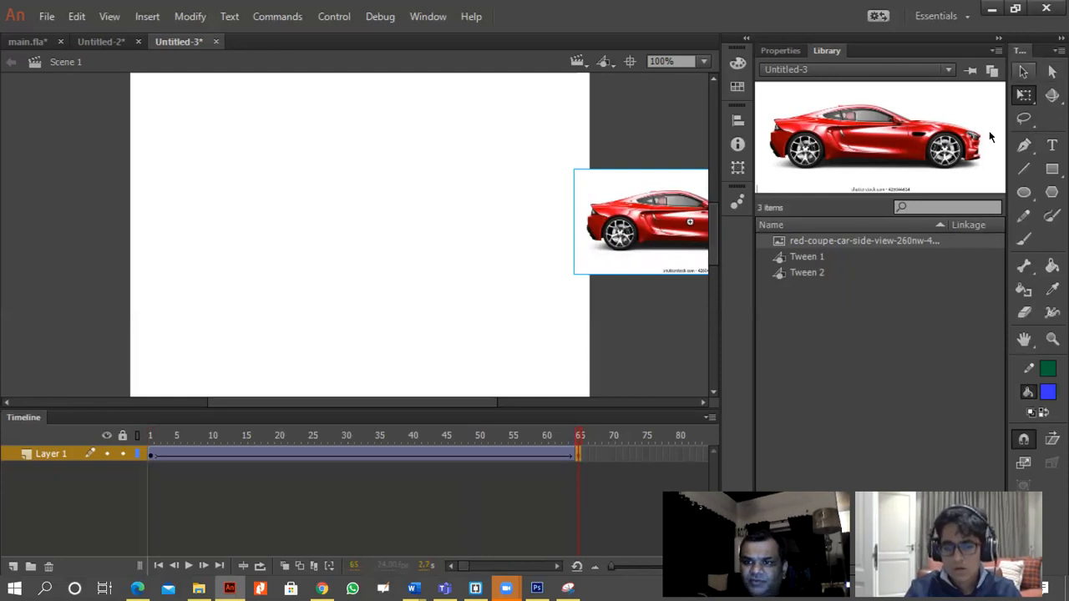
click(1024, 73)
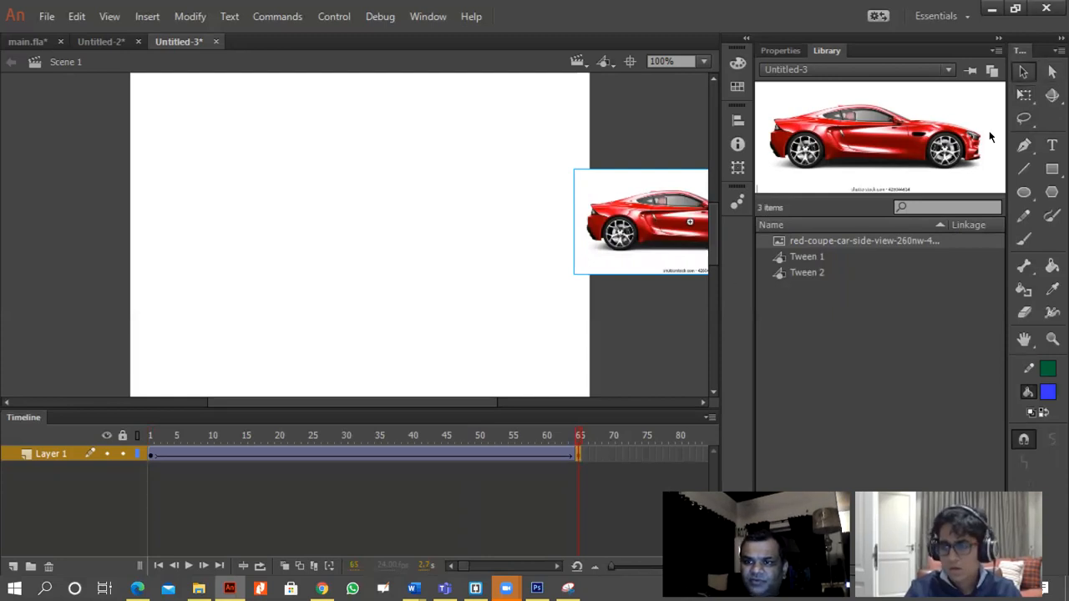
click(152, 456)
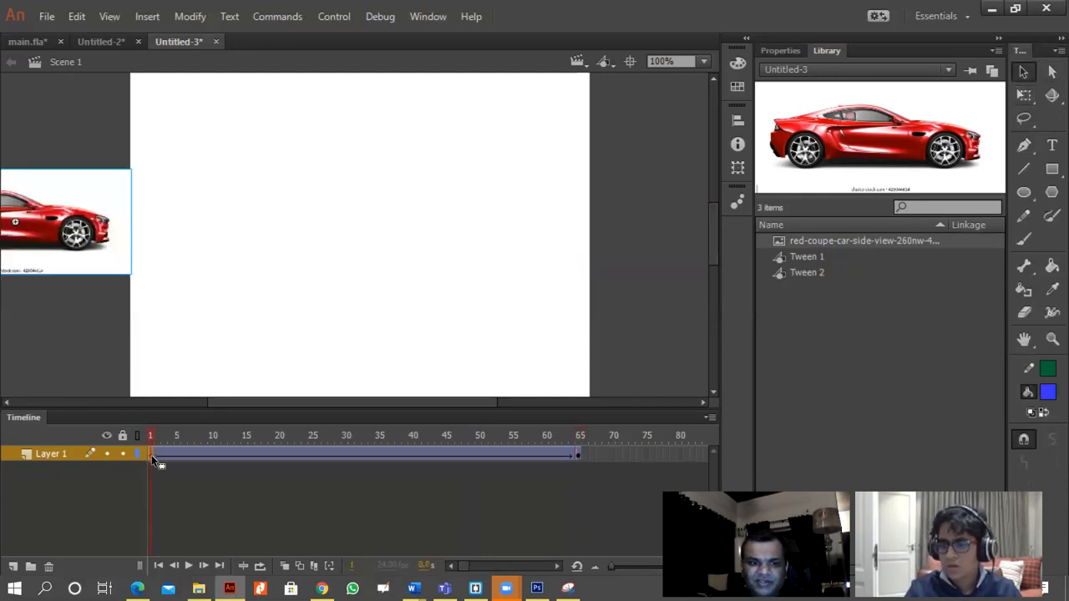
click(579, 456)
mouse_move(610, 253)
mouse_down()
mouse_move(141, 262)
mouse_move(621, 231)
mouse_move(616, 252)
mouse_up()
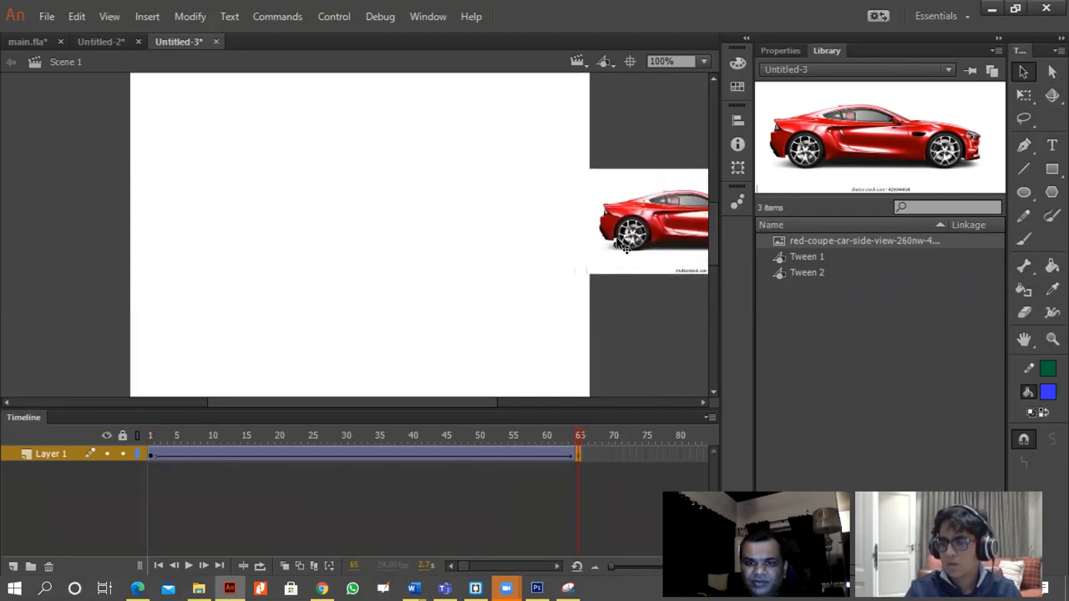
click(516, 272)
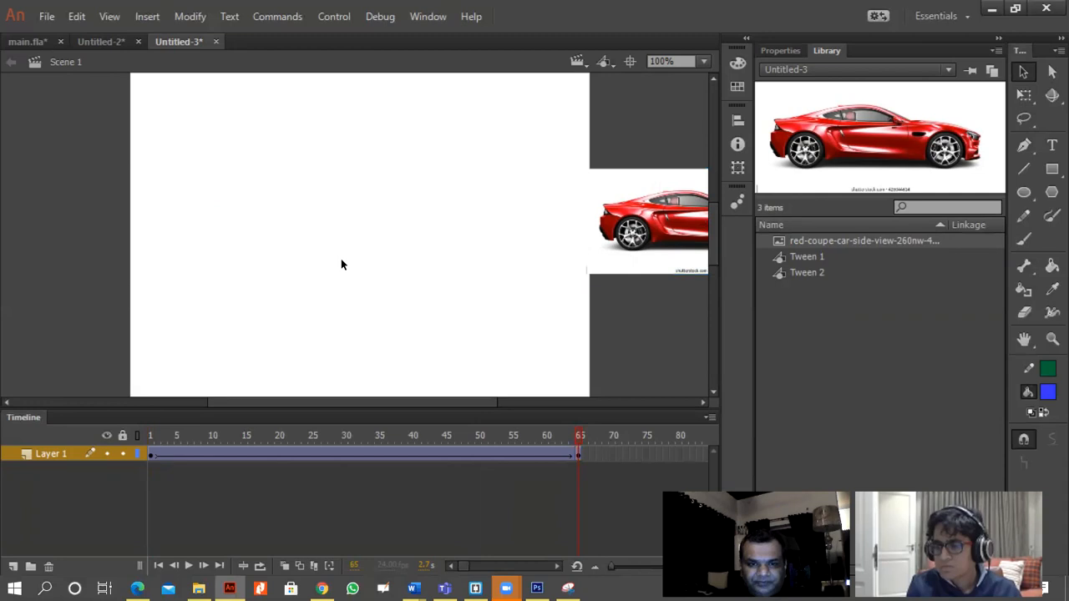
Add a new layer above Layer 1 and set the Oval tool to a blue stroke and a red #FF0000 fill.
click(14, 567)
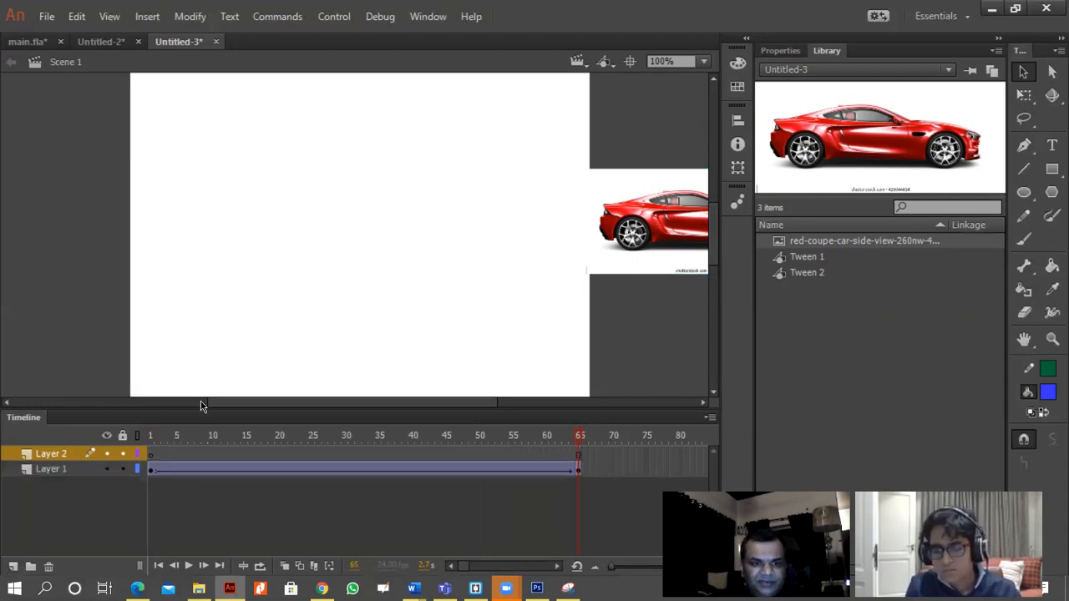
click(1024, 193)
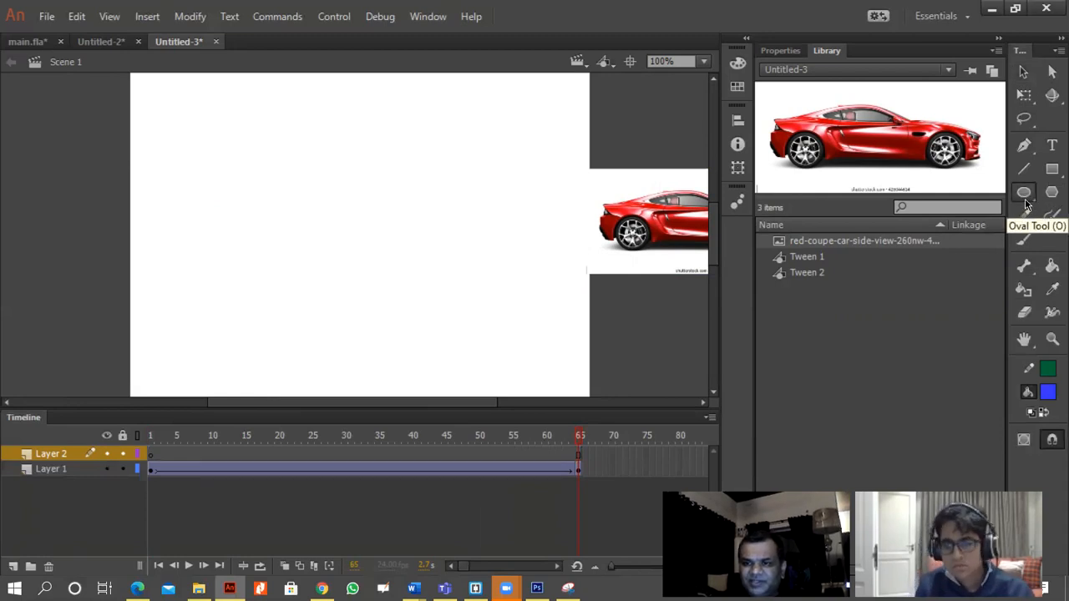
click(1050, 389)
click(831, 259)
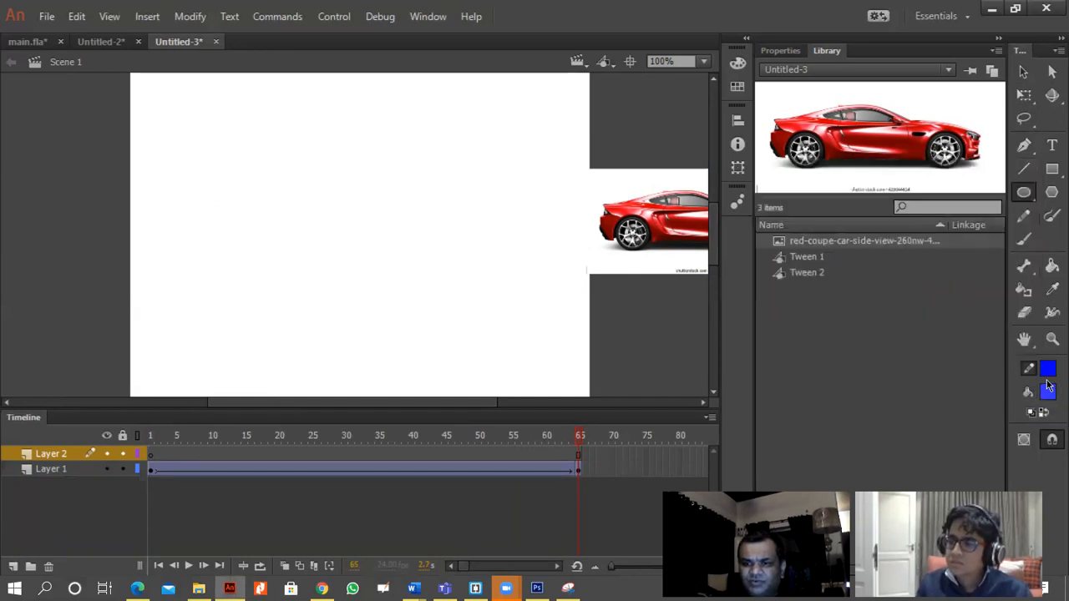
click(1048, 391)
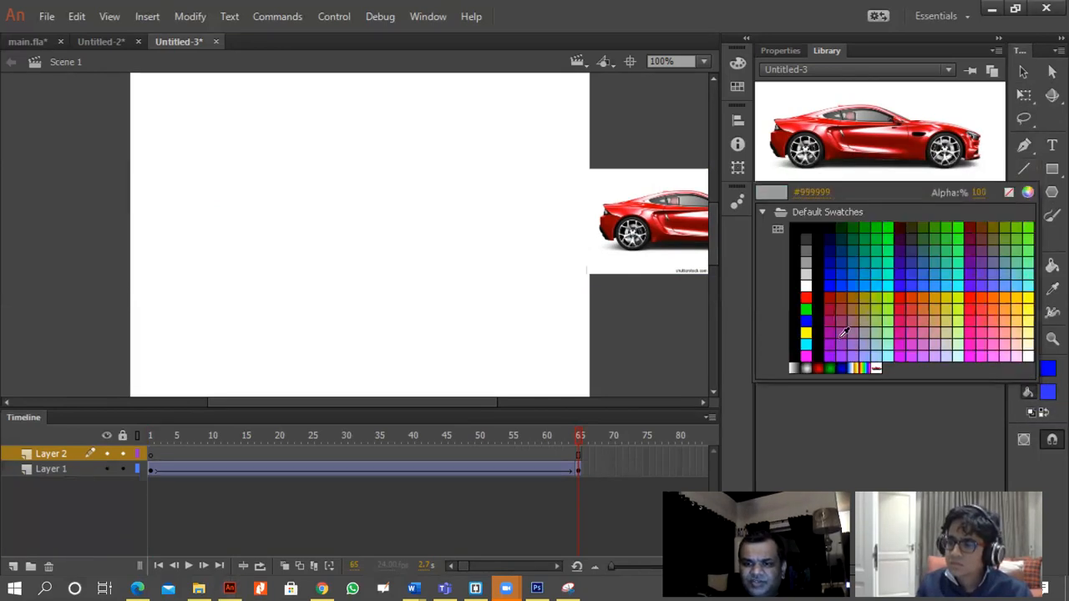
click(807, 297)
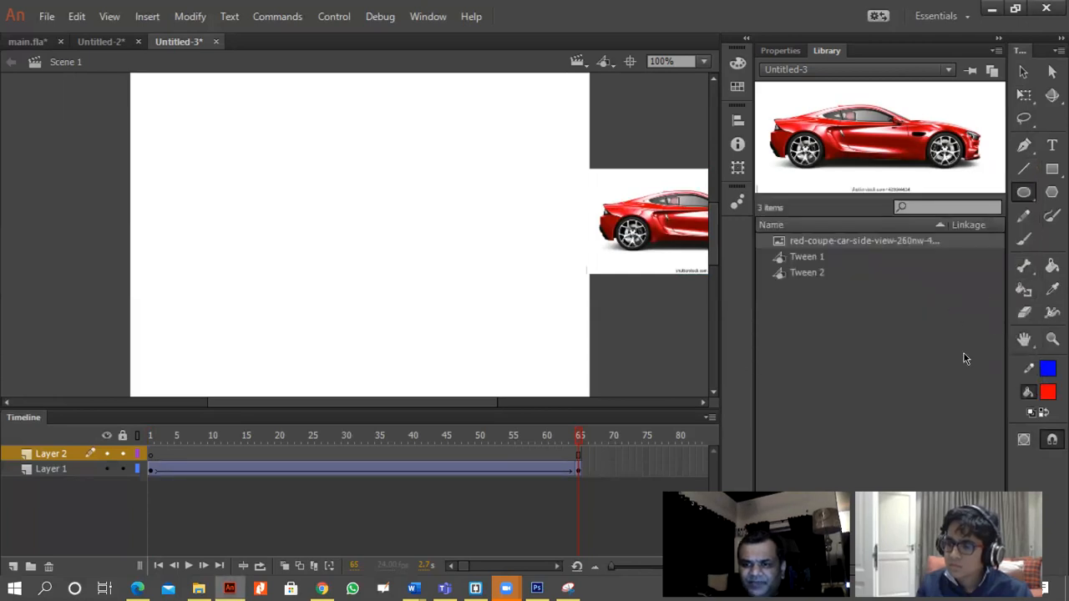
Set the stroke size to 5.05 and draw an oval about 276 by 258 px in the middle of the stage.
key(ctrl+F3)
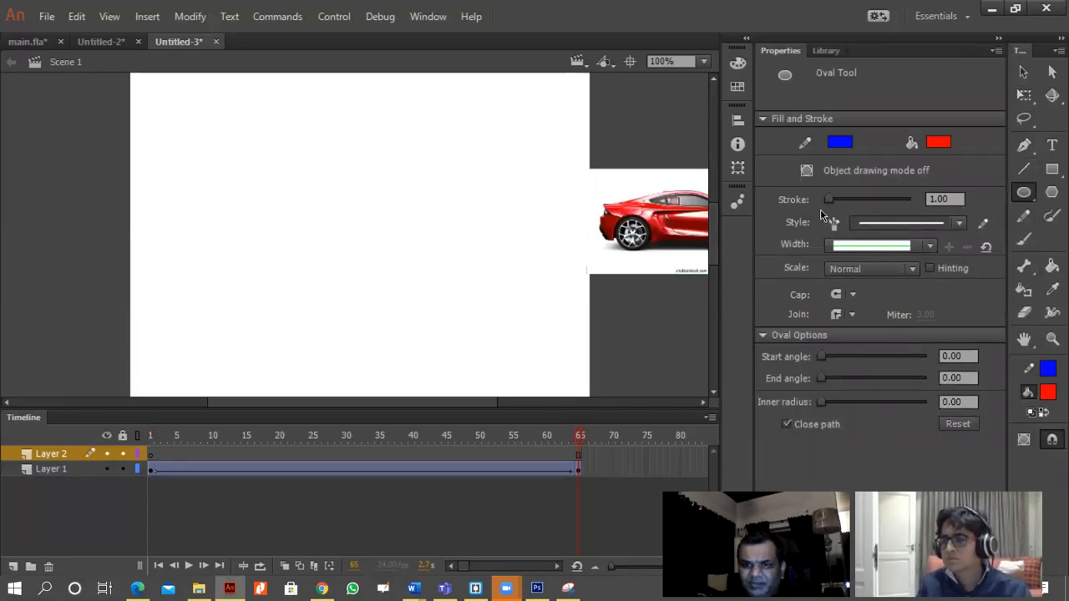
drag(825, 208, 827, 213)
mouse_move(253, 126)
mouse_down()
mouse_move(391, 234)
mouse_move(460, 331)
mouse_move(487, 345)
mouse_up()
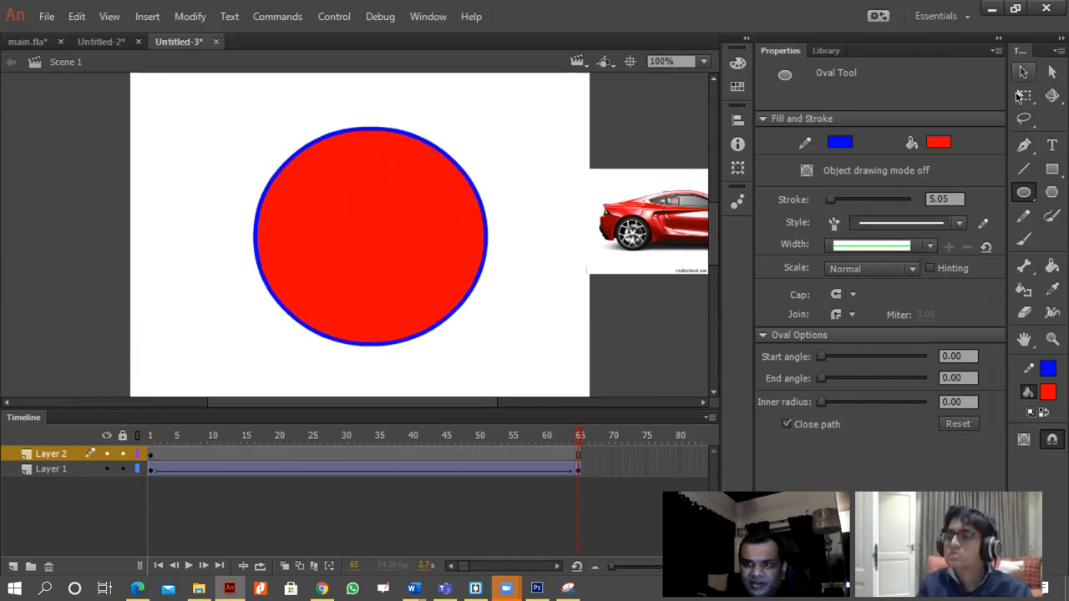
Separate the oval's red fill from its blue outline by moving the fill to the stage's left edge and the outline slightly right.
click(1024, 71)
click(352, 237)
drag(380, 224, 116, 233)
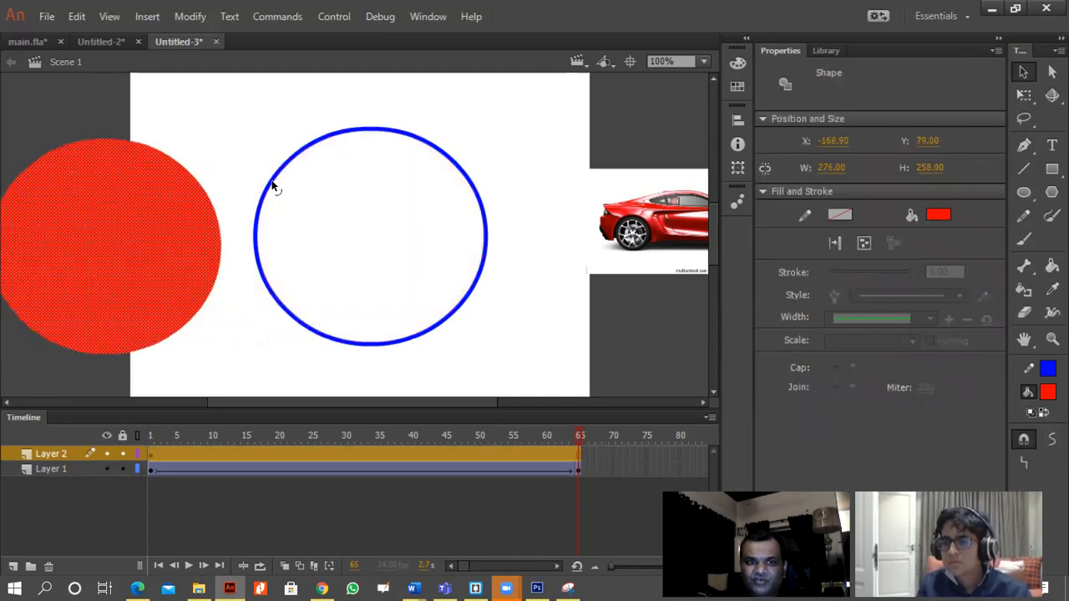
click(273, 187)
drag(277, 178, 327, 169)
click(135, 226)
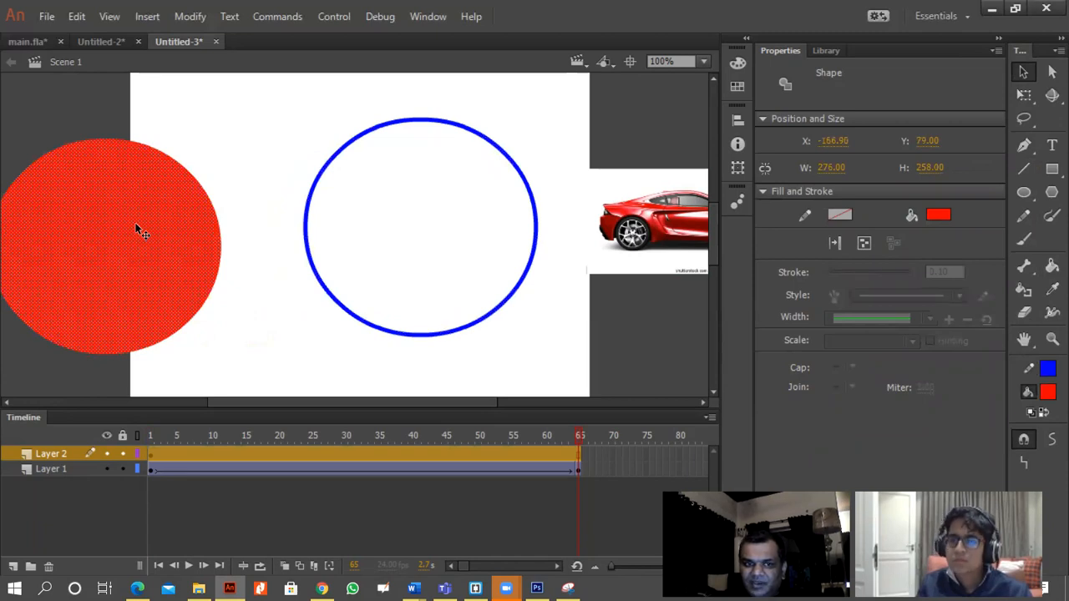
drag(187, 279, 232, 253)
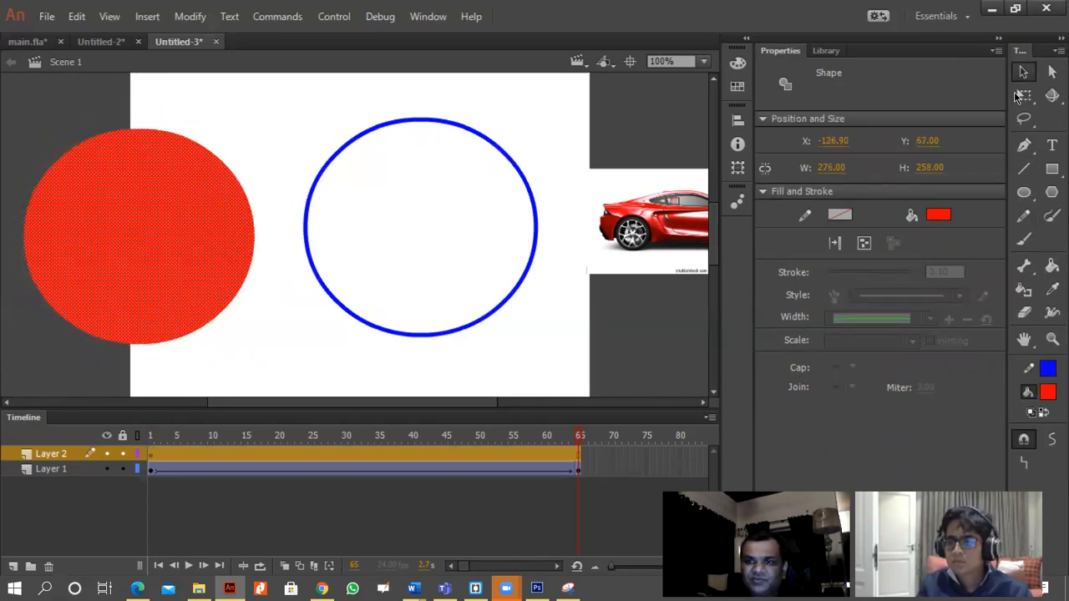
Delete the right half of the red oval fill and move the remaining half slightly right.
drag(275, 91, 141, 394)
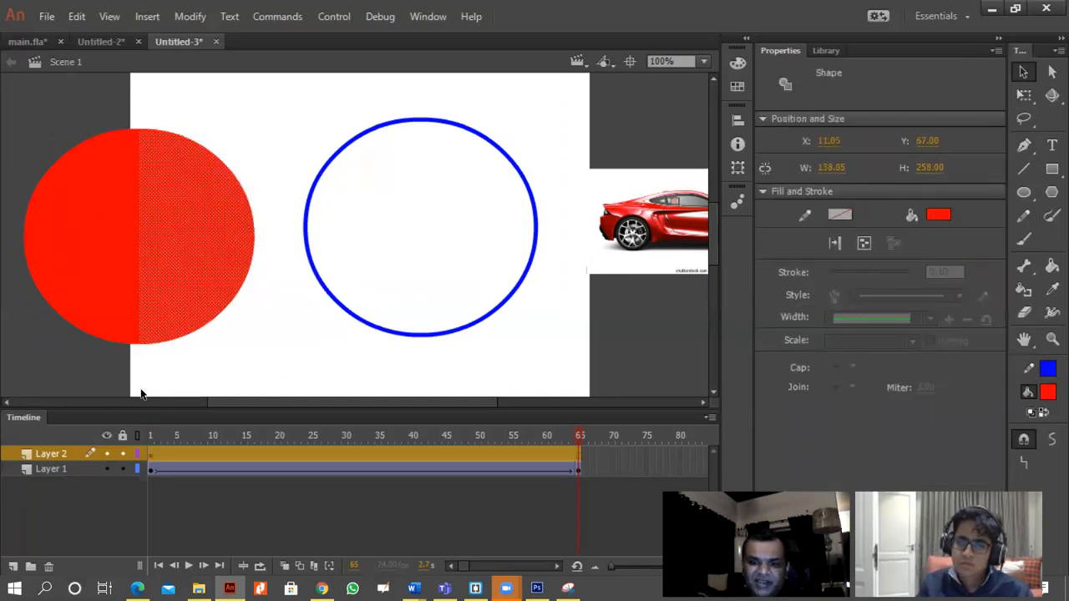
key(Delete)
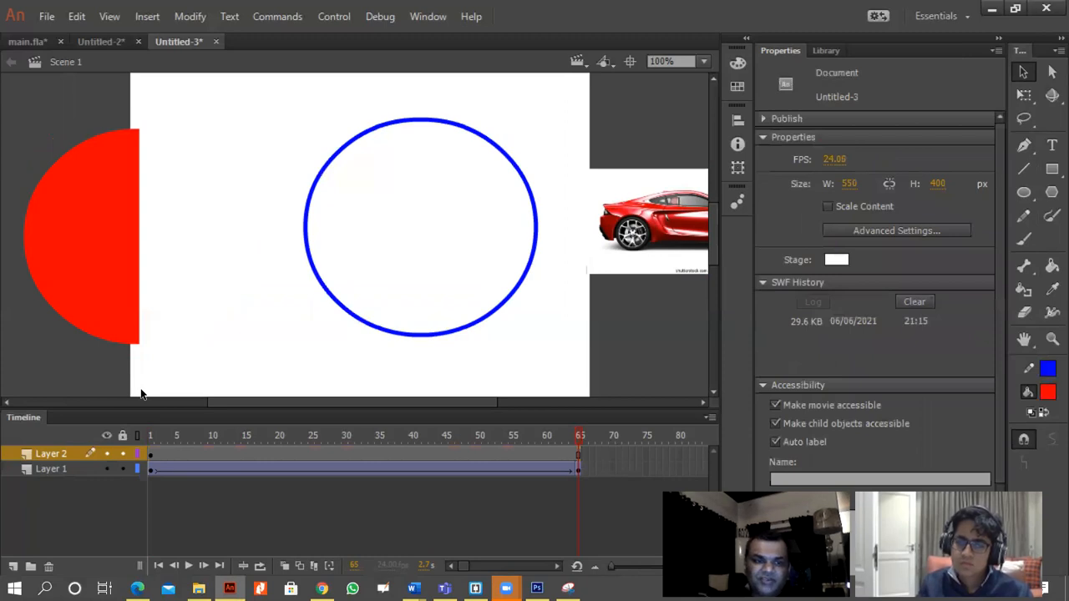
click(112, 267)
drag(112, 268, 146, 267)
click(174, 184)
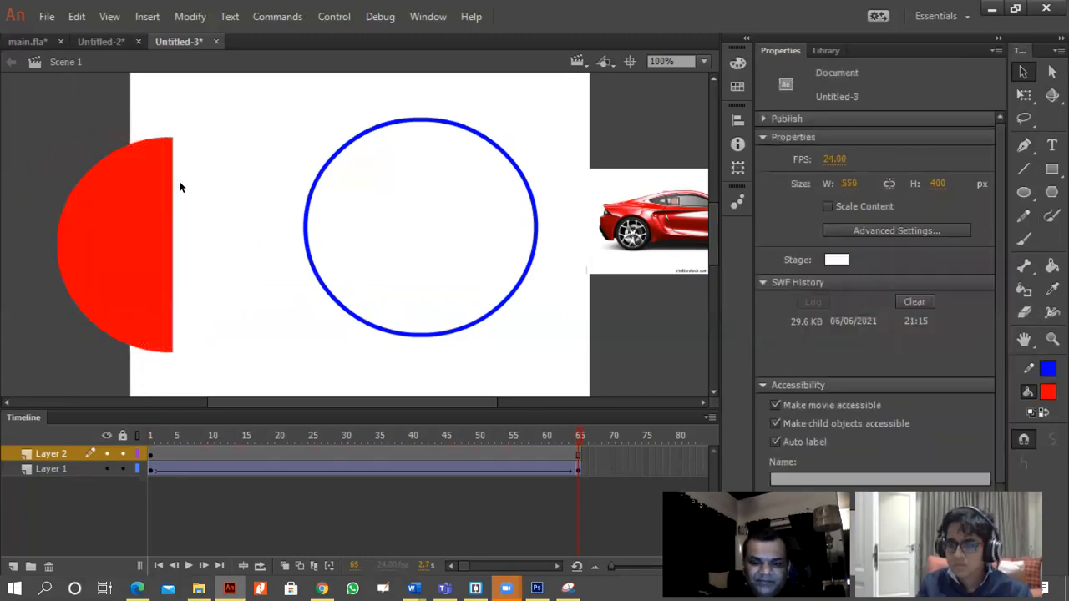
Bend the red half oval's straight edge outward into a curve and pull the left side of the blue outline slightly inward.
key(ctrl+=)
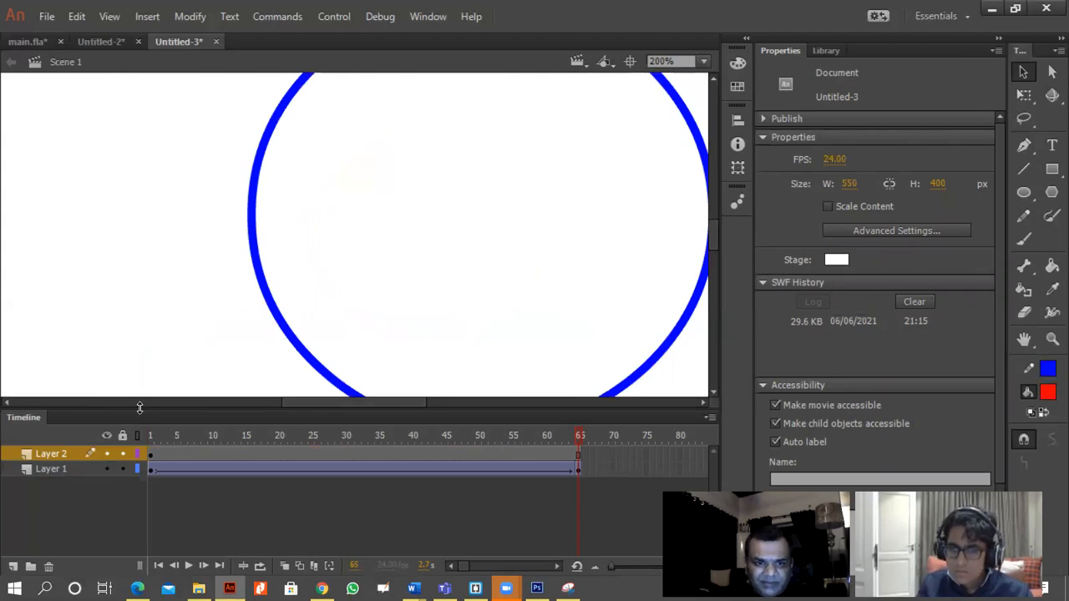
drag(360, 403, 287, 334)
click(253, 302)
click(270, 287)
drag(267, 280, 348, 260)
click(528, 236)
click(505, 239)
mouse_move(529, 236)
mouse_down()
mouse_move(470, 244)
mouse_move(632, 231)
mouse_move(563, 236)
mouse_up()
drag(349, 231, 313, 224)
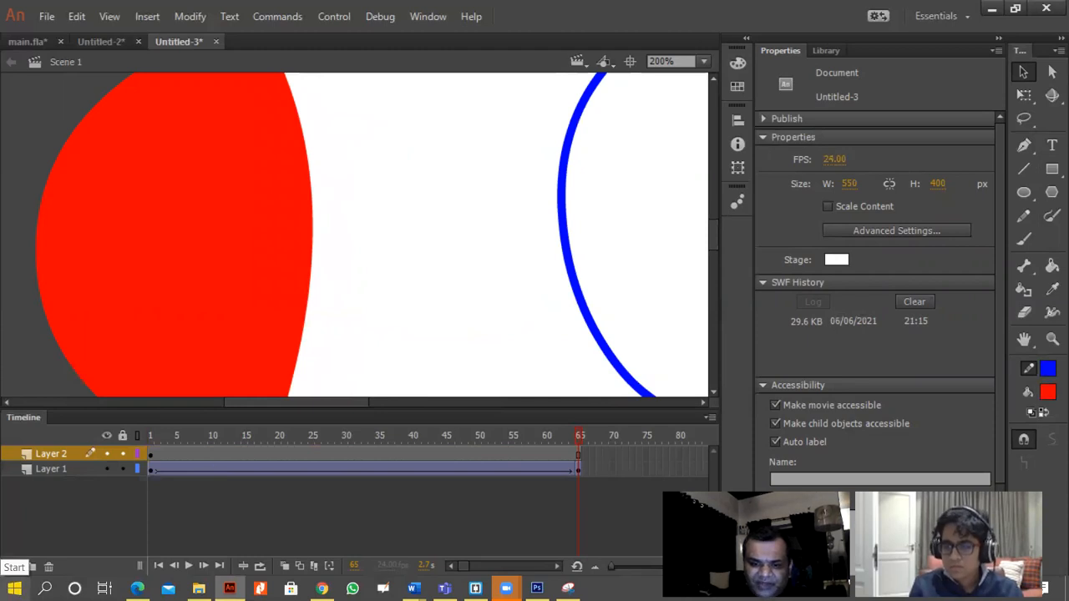
key(ctrl+1)
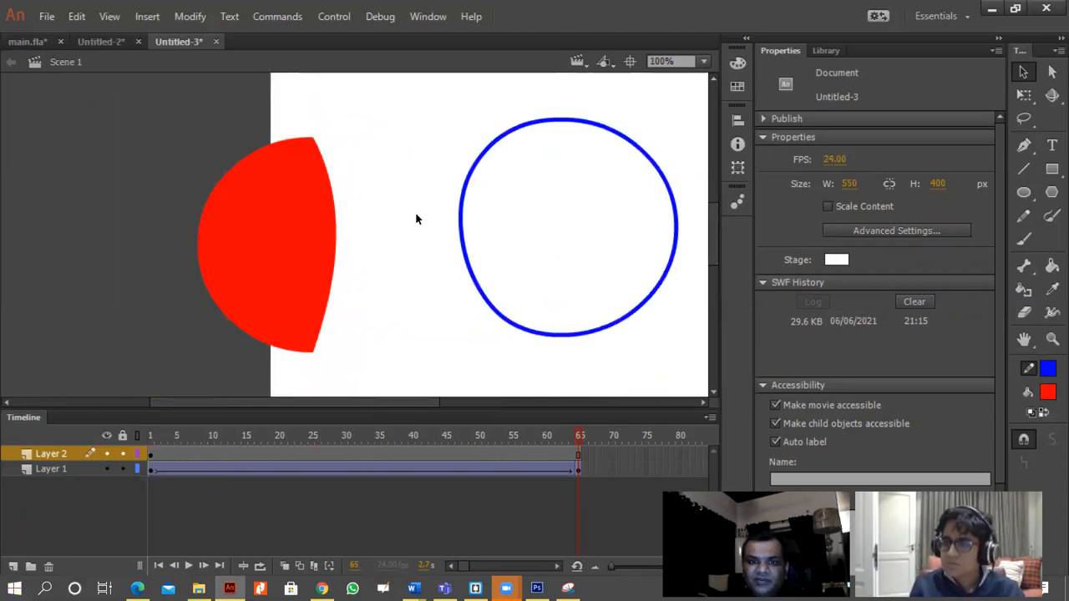
drag(440, 94, 573, 388)
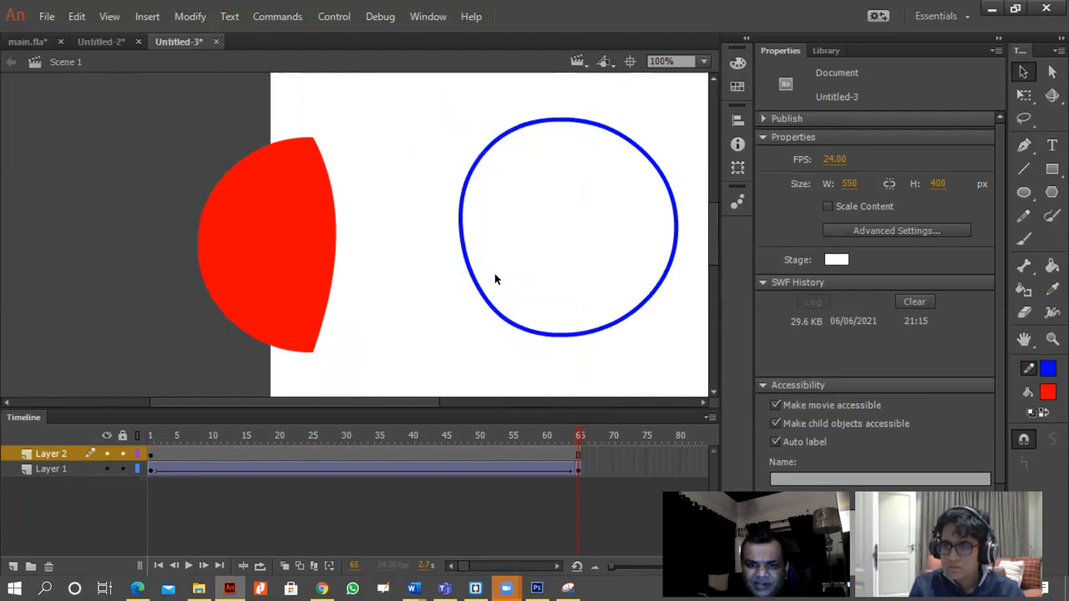
click(1048, 369)
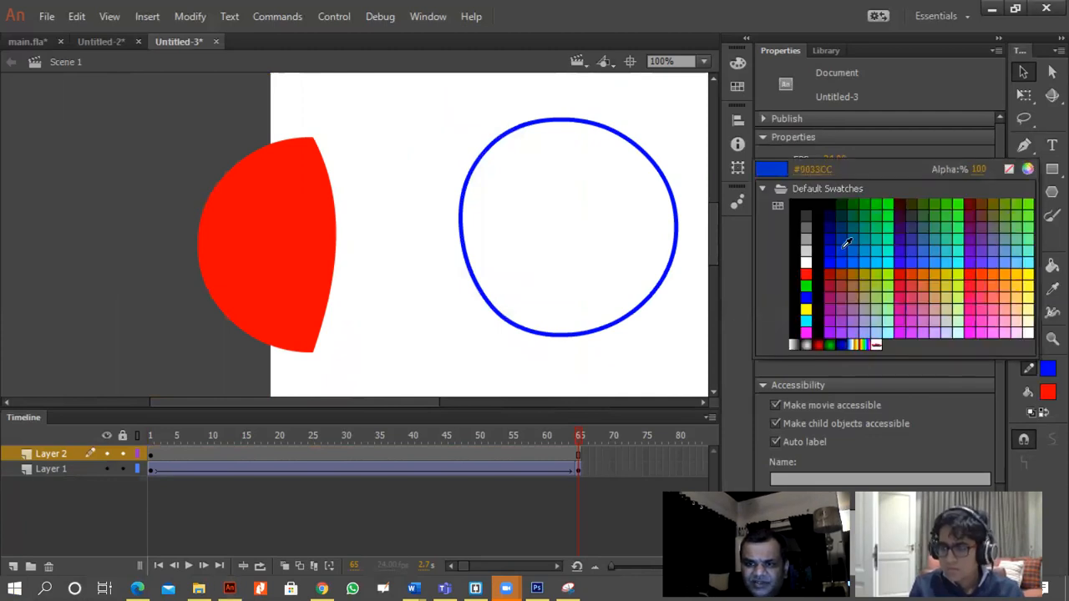
click(877, 254)
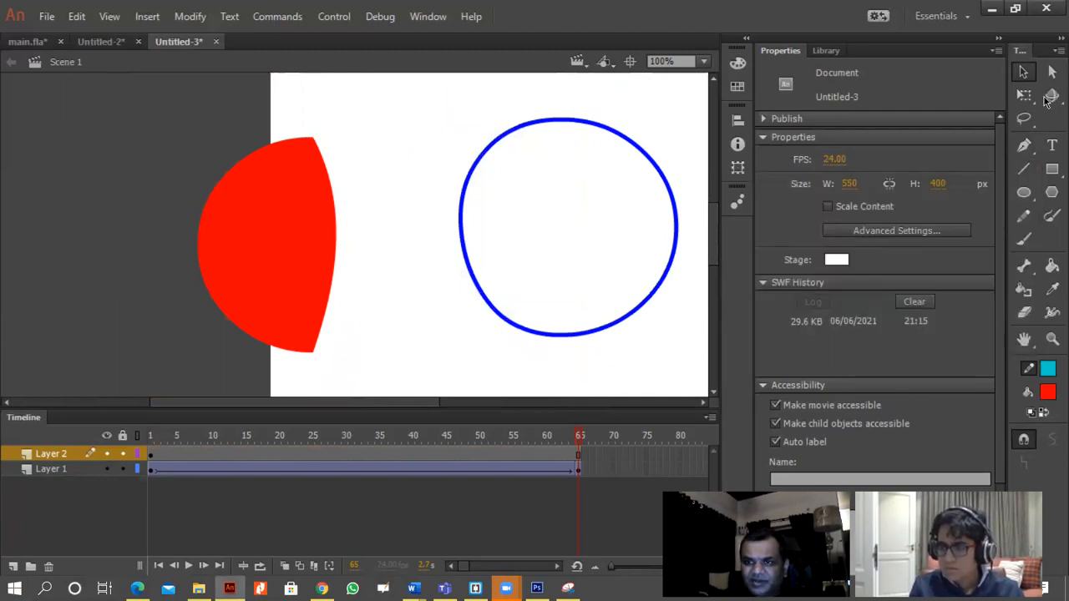
Select the left half of the blue outline and change its stroke colour to lime green.
drag(431, 115, 555, 399)
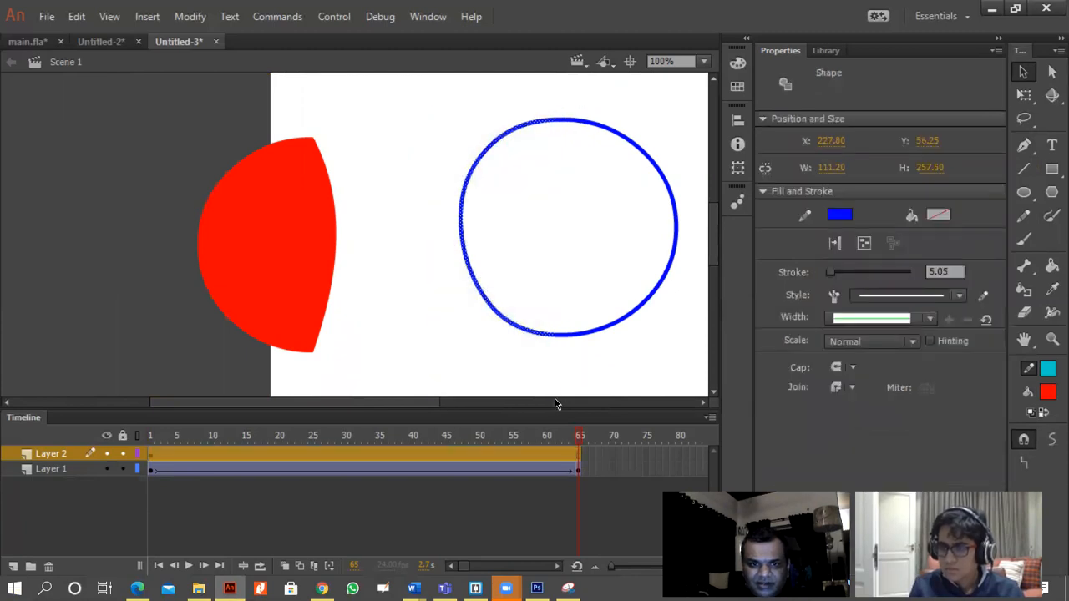
click(1048, 370)
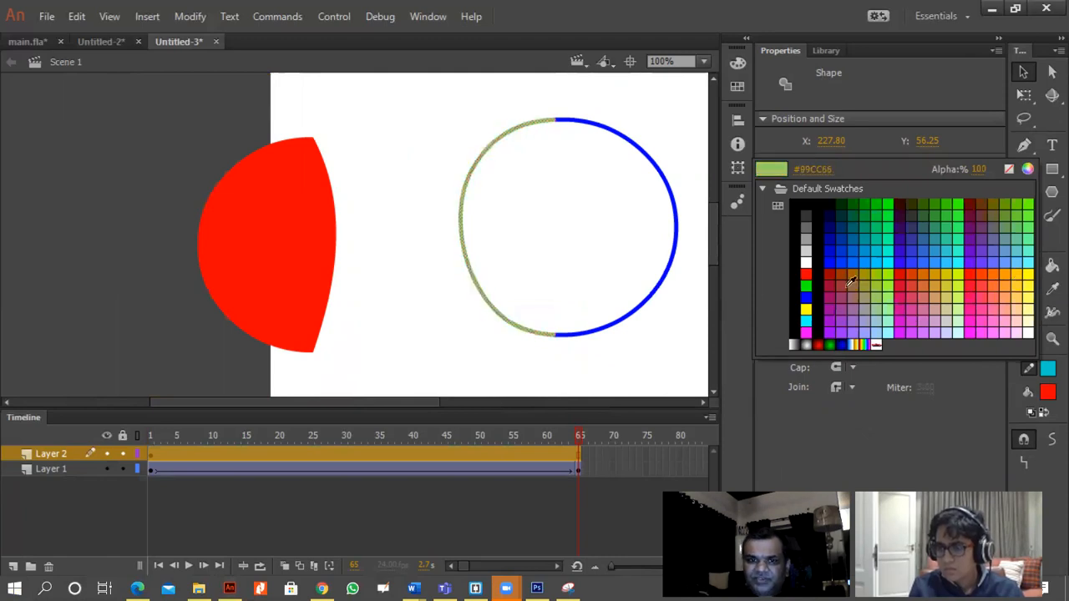
click(885, 275)
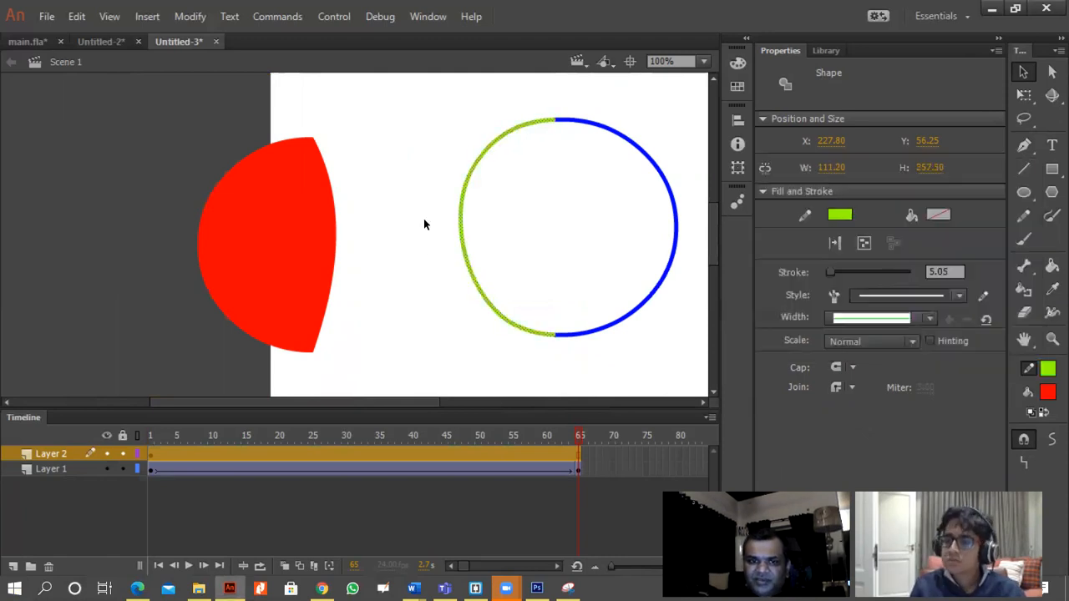
click(506, 349)
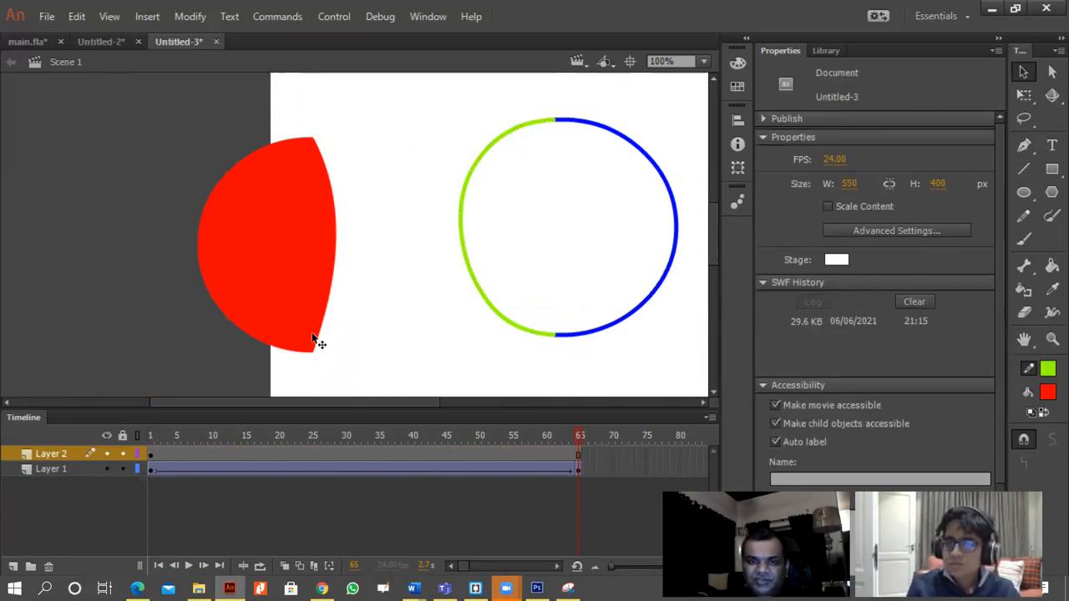
Draw a square about 116 px wide on the pasteboard left of the stage and recolour its fill blue #0033FF.
click(1051, 174)
drag(39, 162, 138, 262)
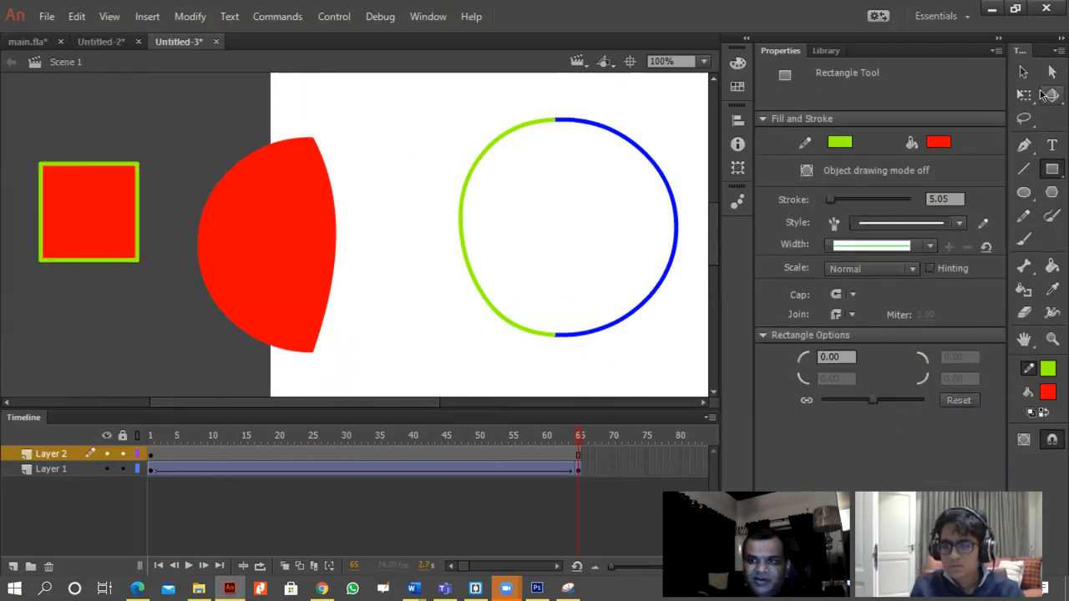
click(1024, 72)
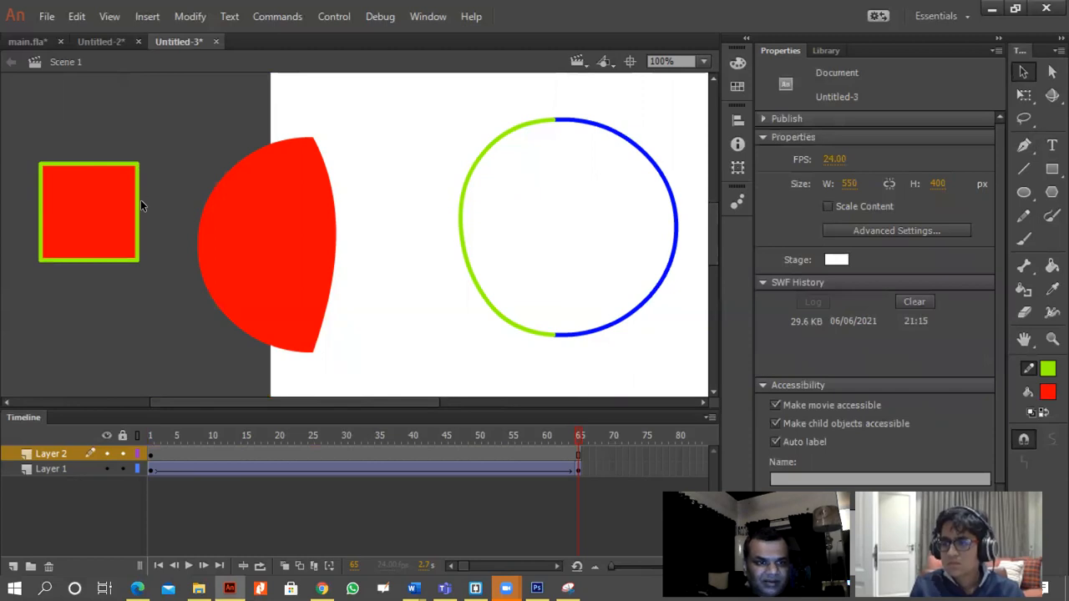
click(107, 221)
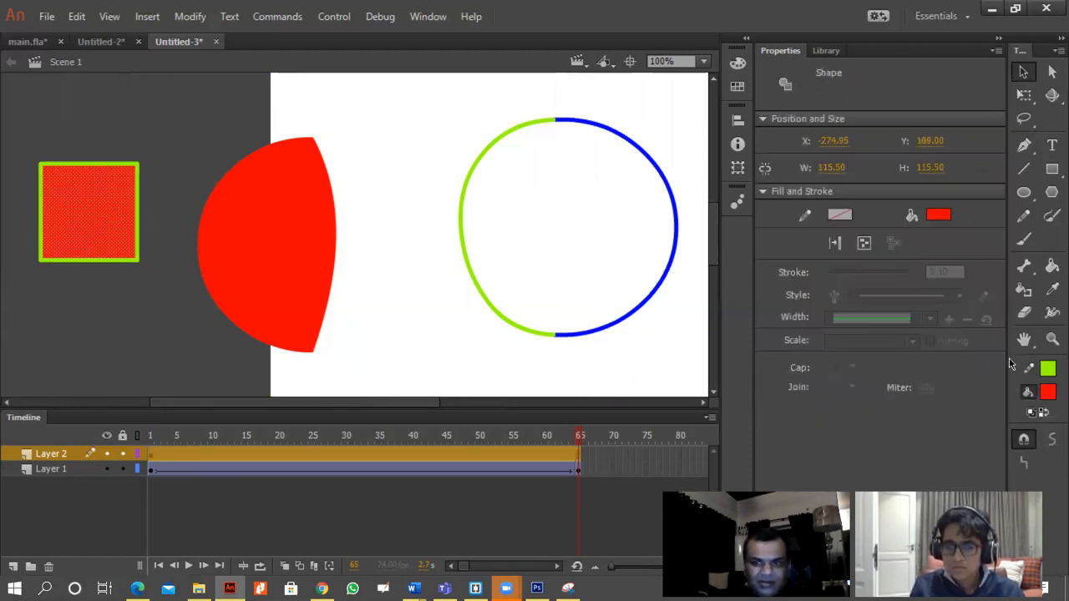
click(1050, 393)
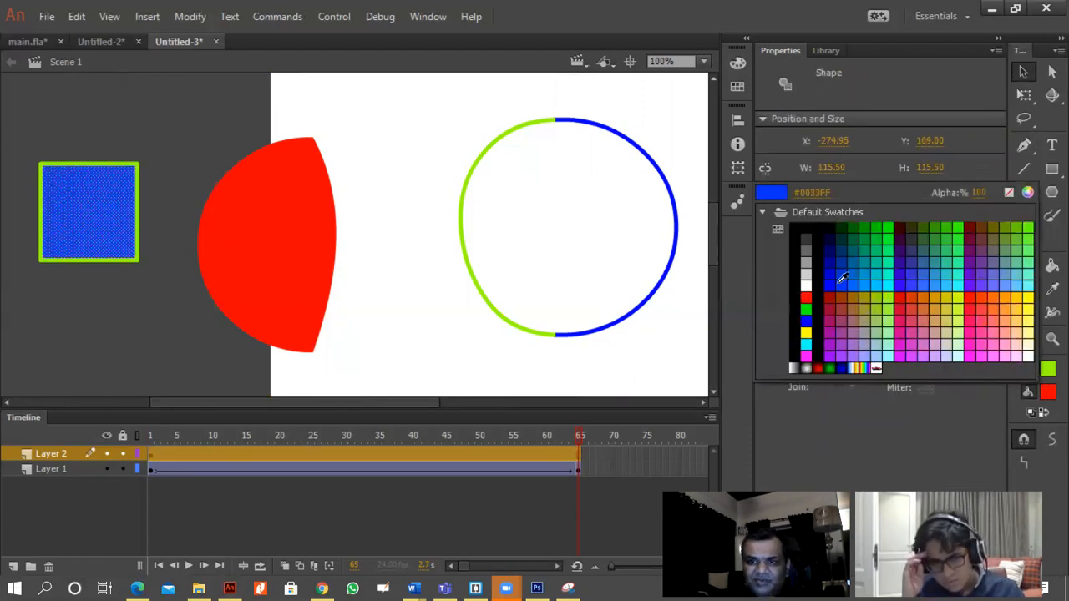
click(838, 279)
Cut a notch from the red shape by placing the square's blue fill over its right edge and moving the red shape away.
drag(80, 227, 305, 249)
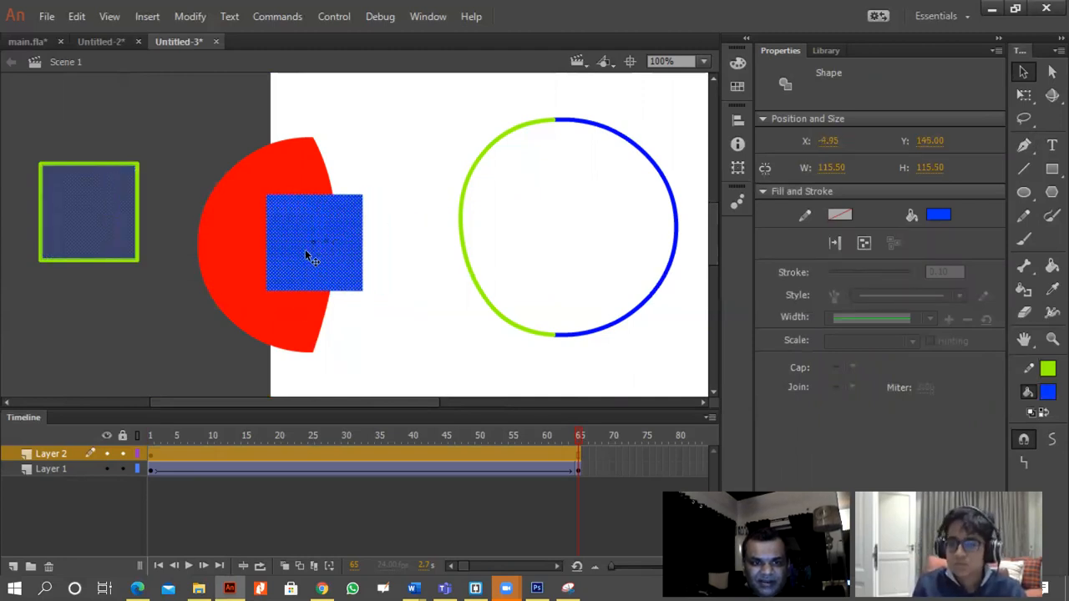
click(374, 319)
drag(226, 255, 172, 292)
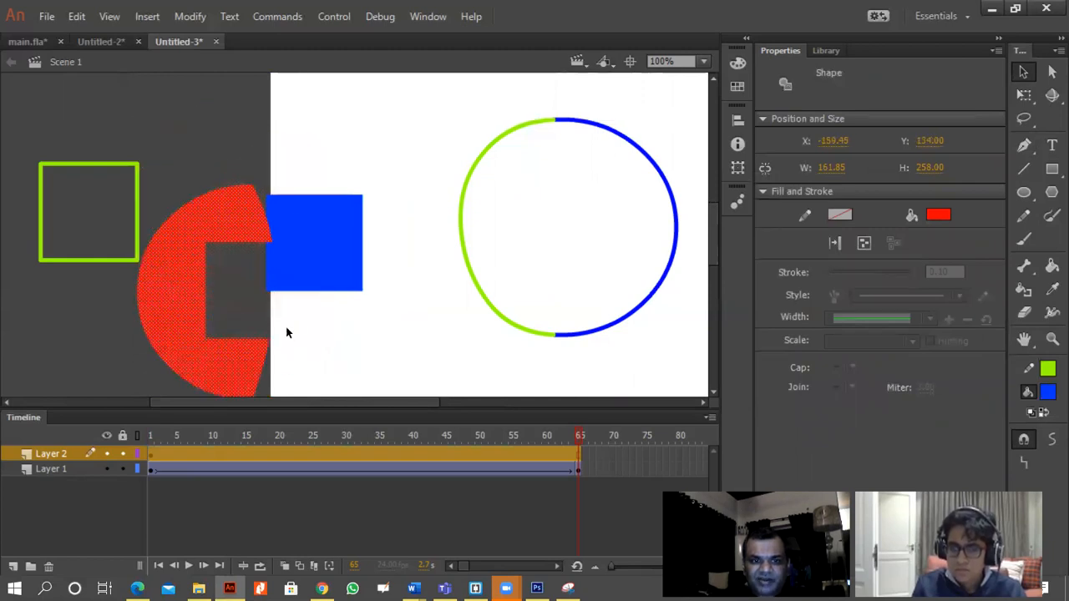
Move the blue square onto the left side of the lime green outline and select the red shape again.
drag(331, 244, 453, 282)
click(250, 220)
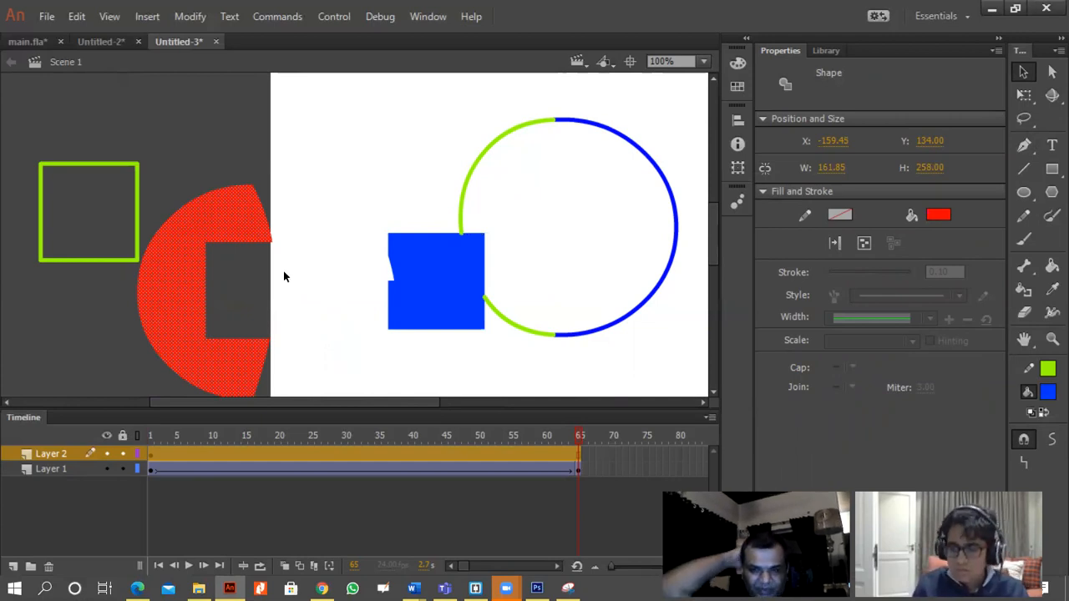
Check which file types the document can be saved as, and leave without saving.
click(47, 16)
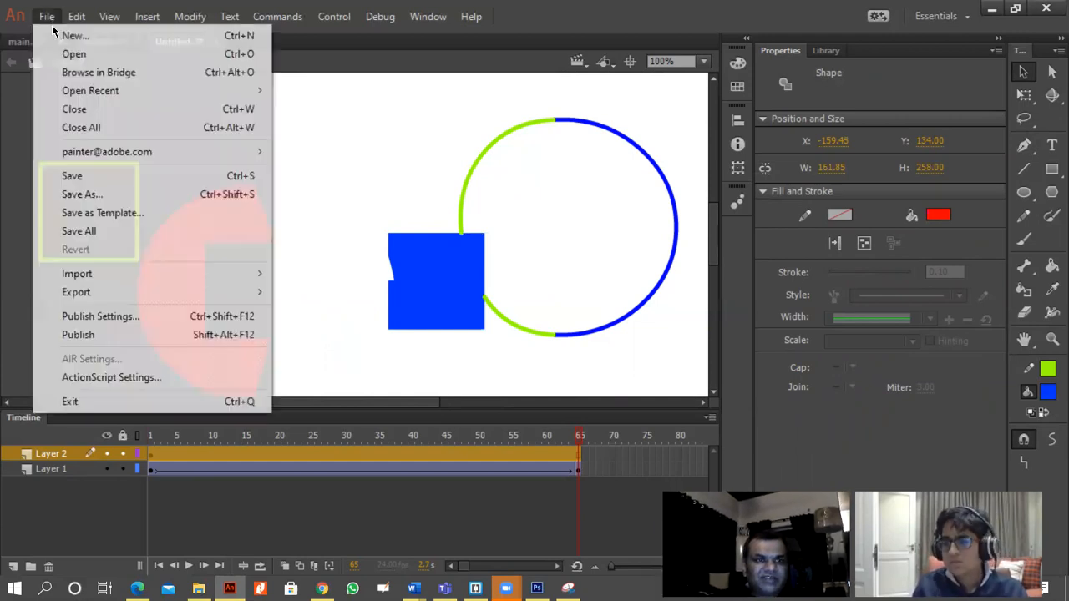
click(151, 194)
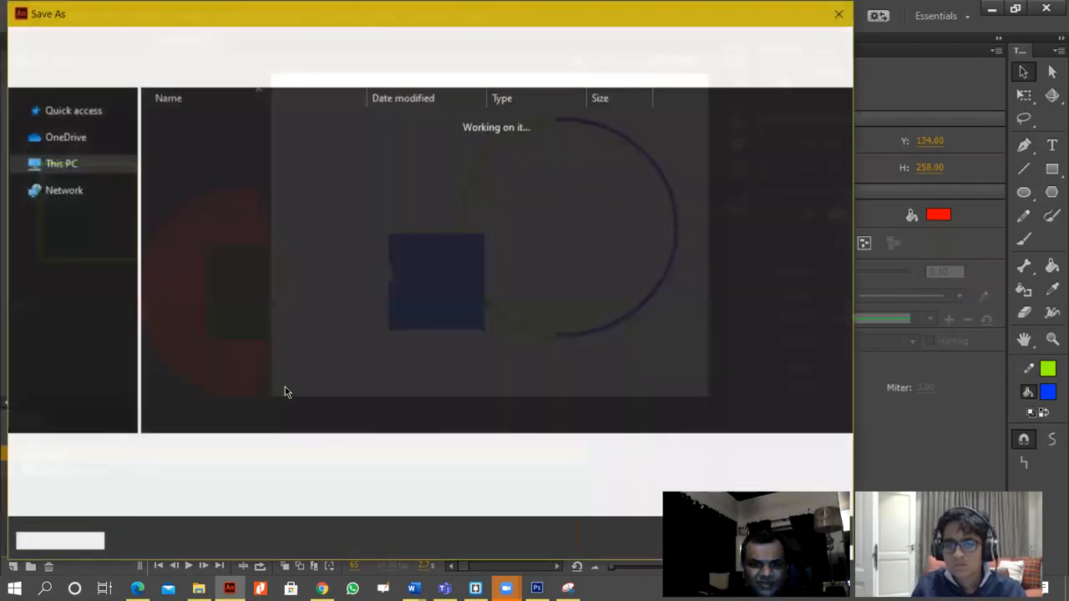
click(190, 477)
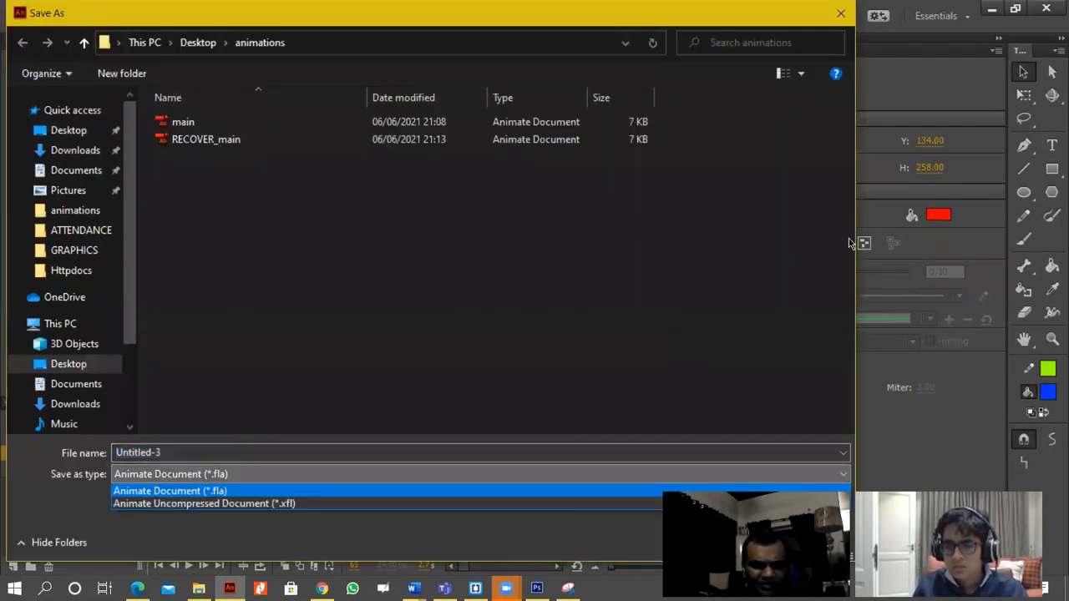
click(880, 99)
click(840, 13)
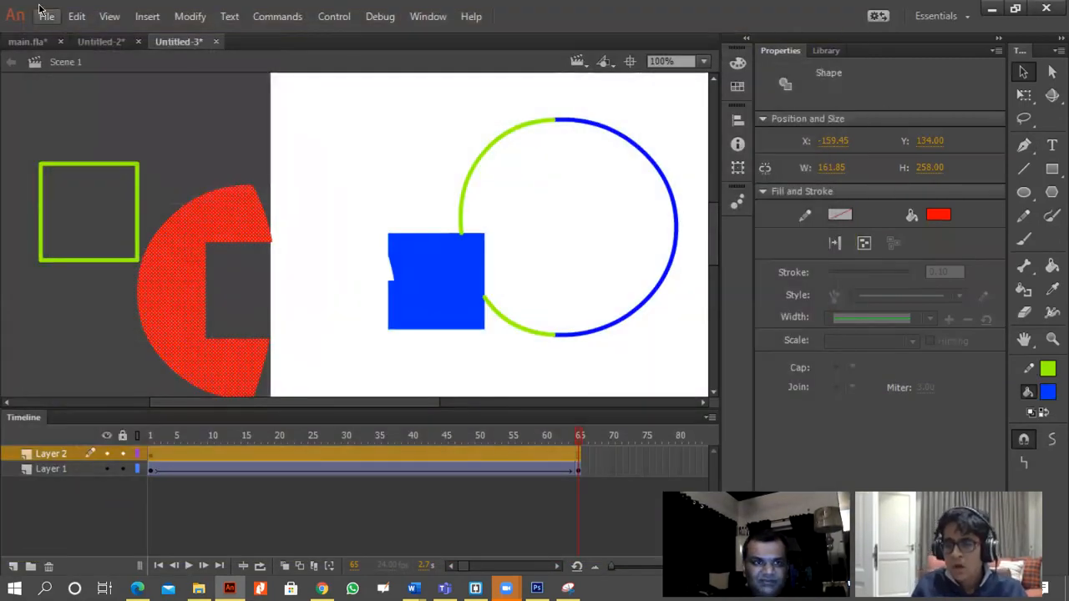
Check which image formats are available for exporting the artwork, and leave without exporting.
click(47, 16)
mouse_move(234, 295)
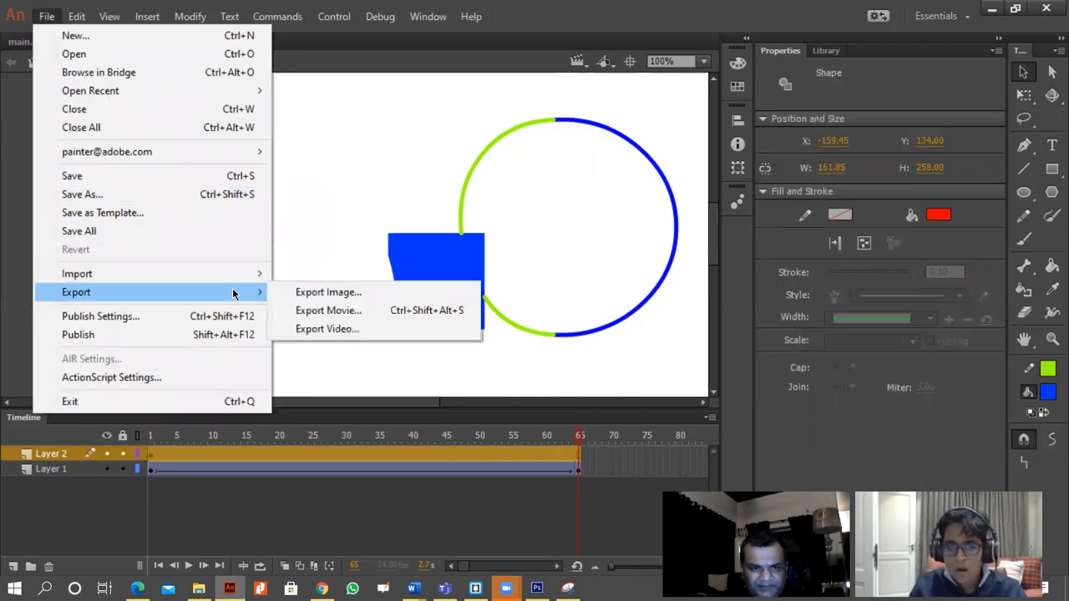
click(330, 293)
click(281, 475)
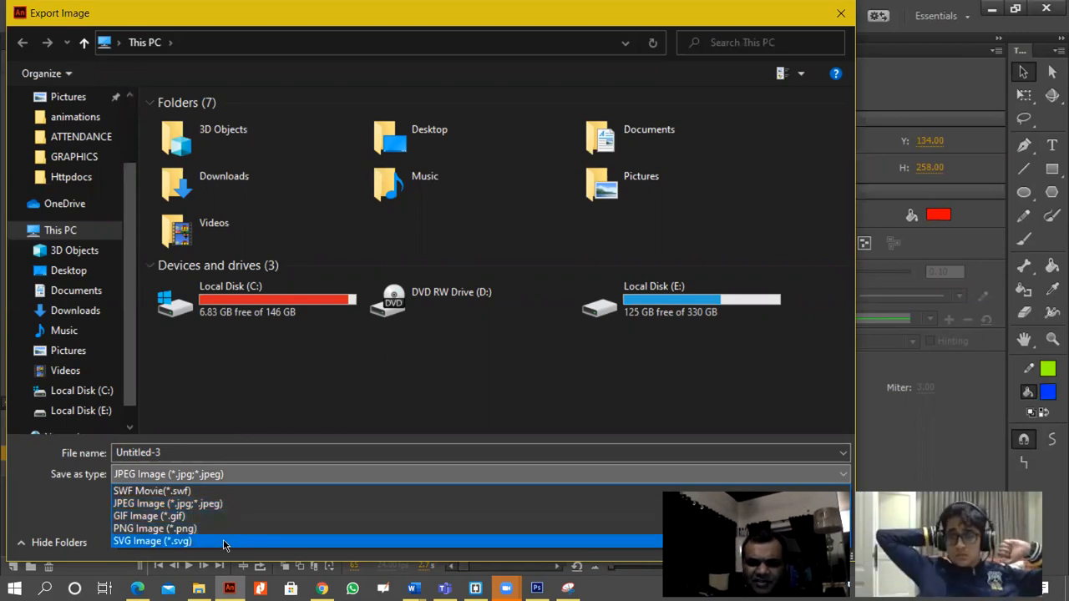
click(322, 416)
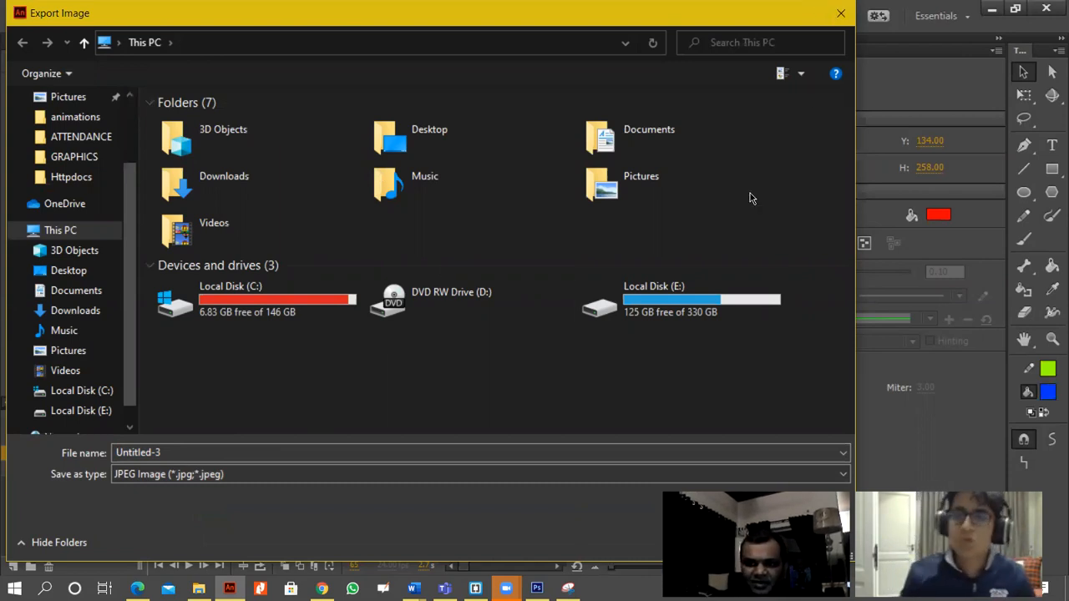
click(840, 13)
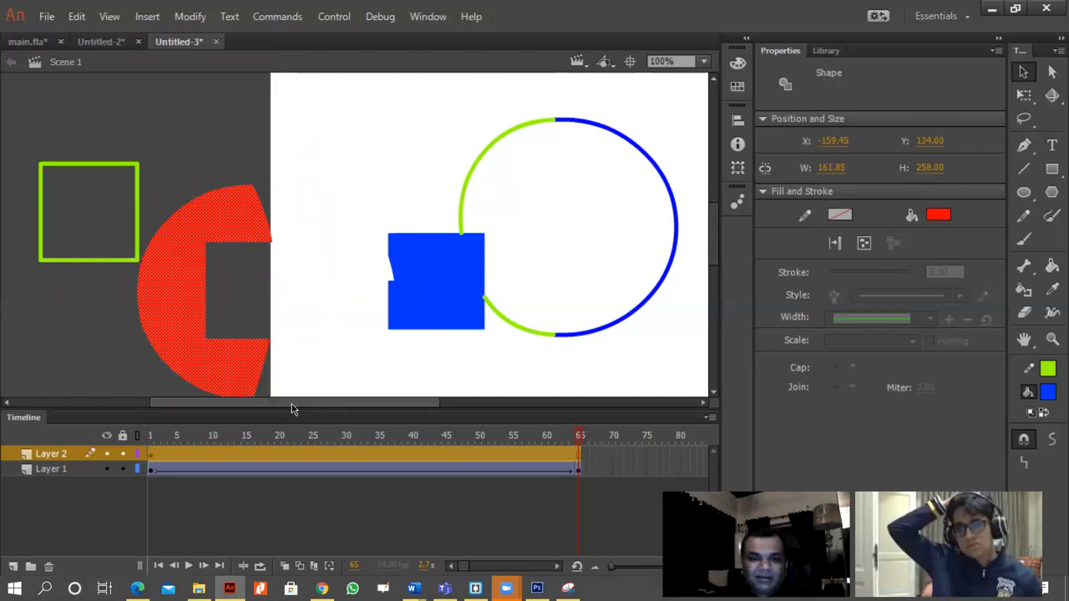
Delete all the drawn shapes on Layer 2 around the stage and pasteboard together.
drag(24, 109, 695, 397)
key(Delete)
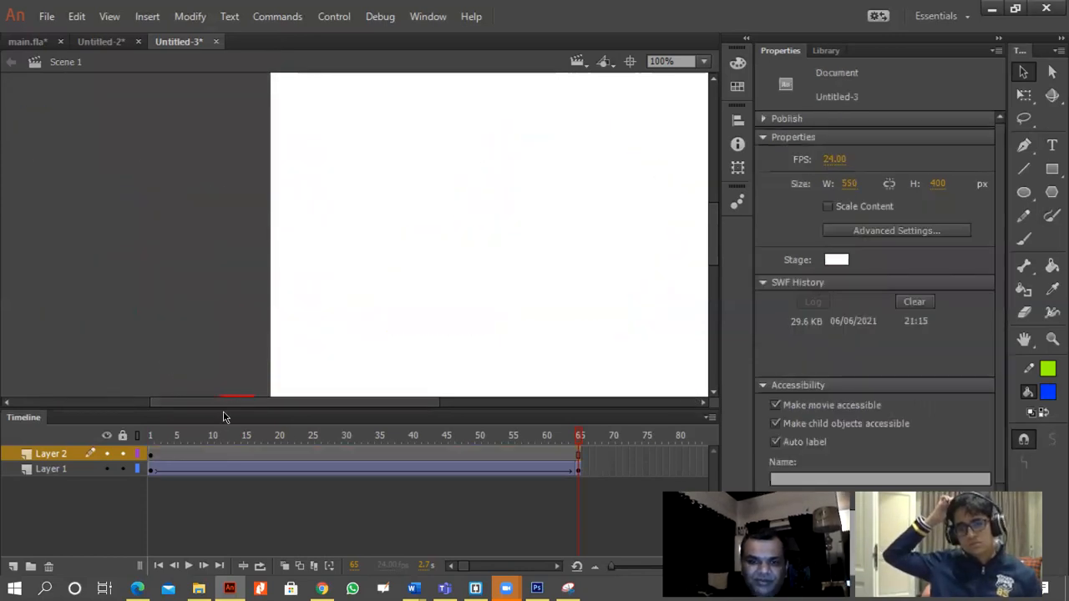
drag(177, 406, 228, 407)
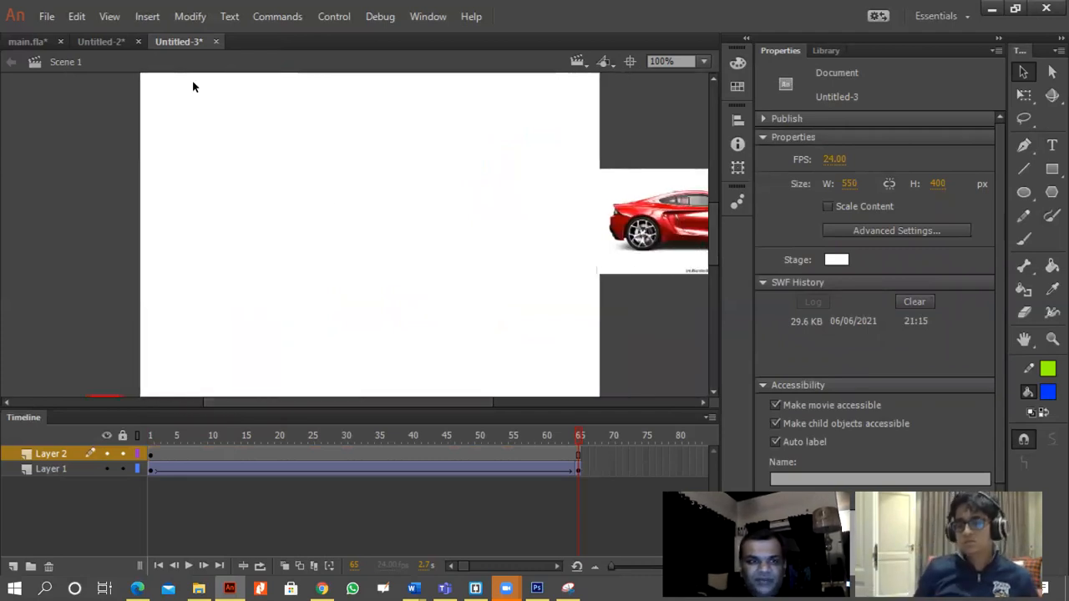
Create a new ActionScript 3.0 document, 550 by 400 px at 24 fps with a white background.
click(45, 16)
click(73, 35)
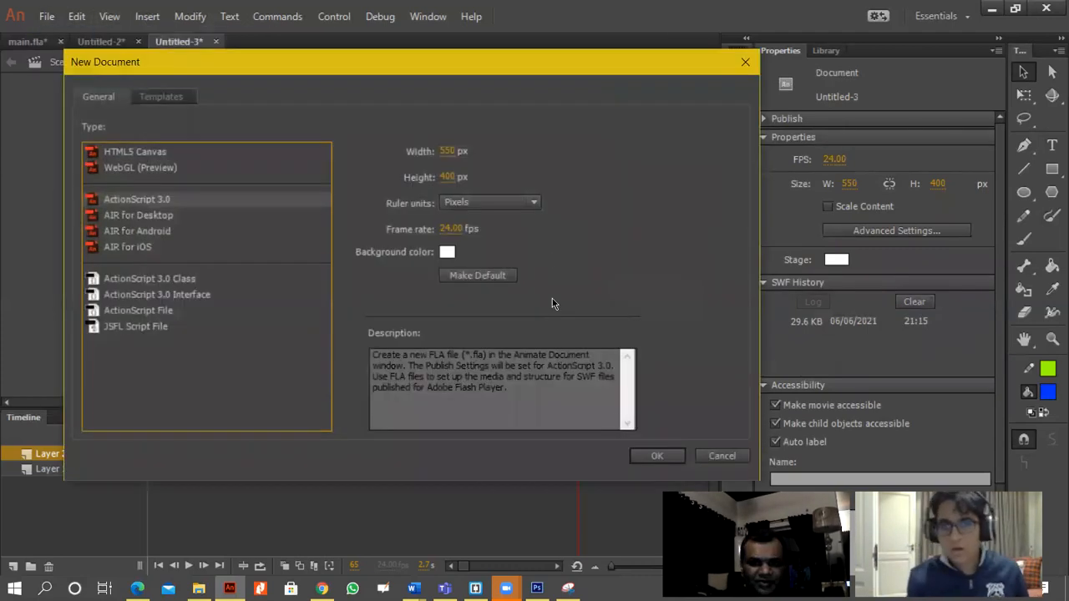
click(652, 455)
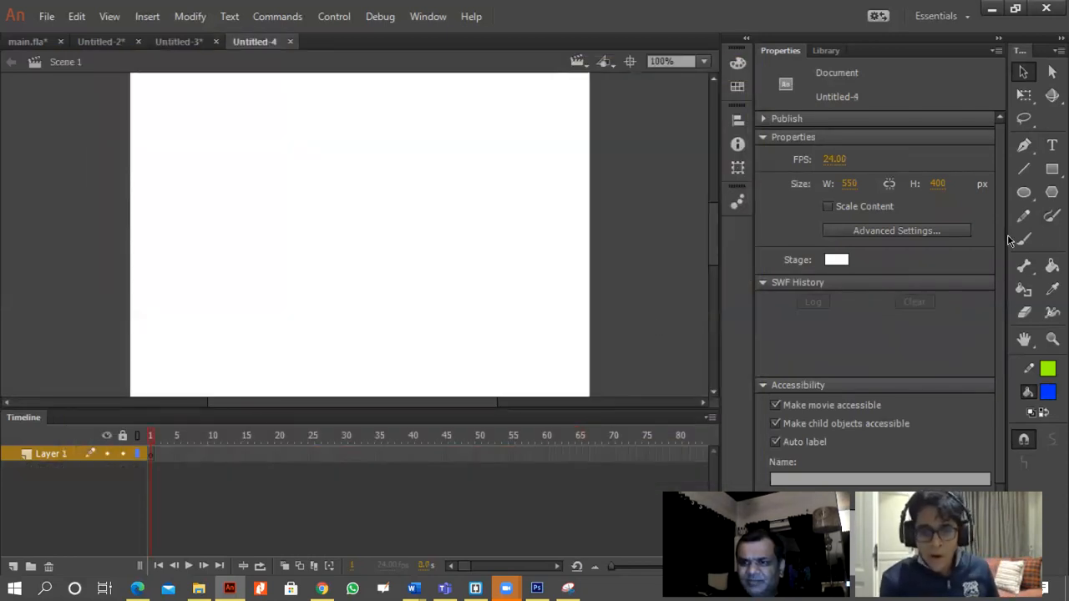
click(1051, 171)
click(1052, 191)
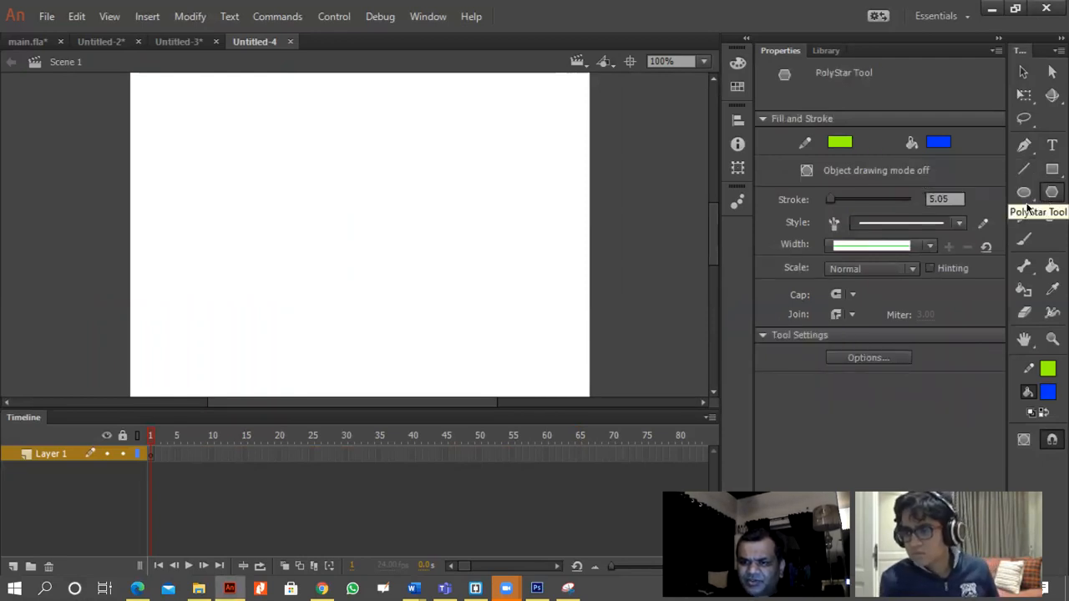
click(1023, 177)
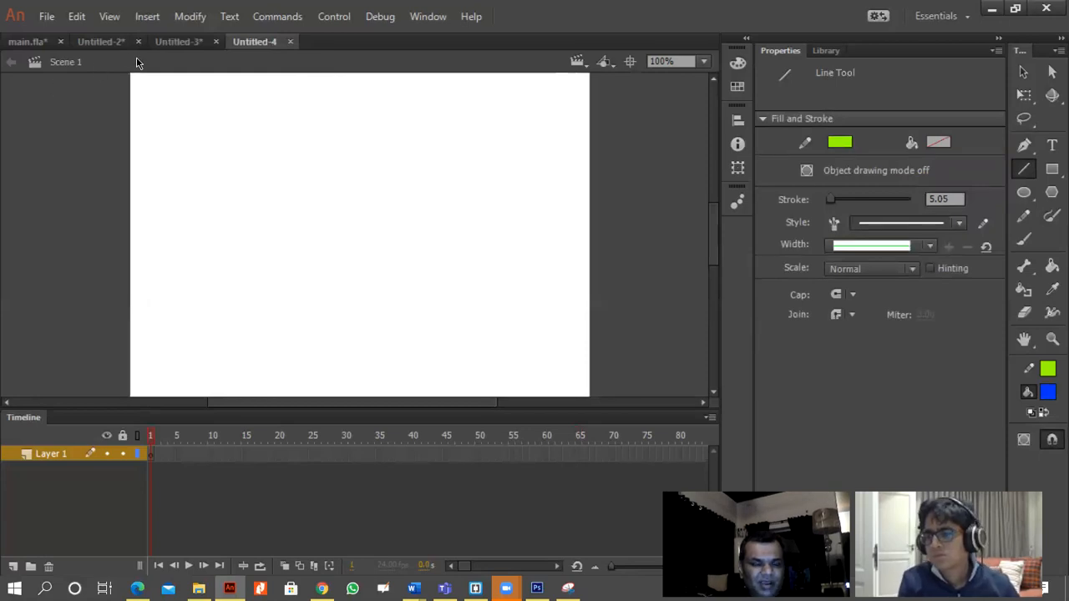
click(47, 16)
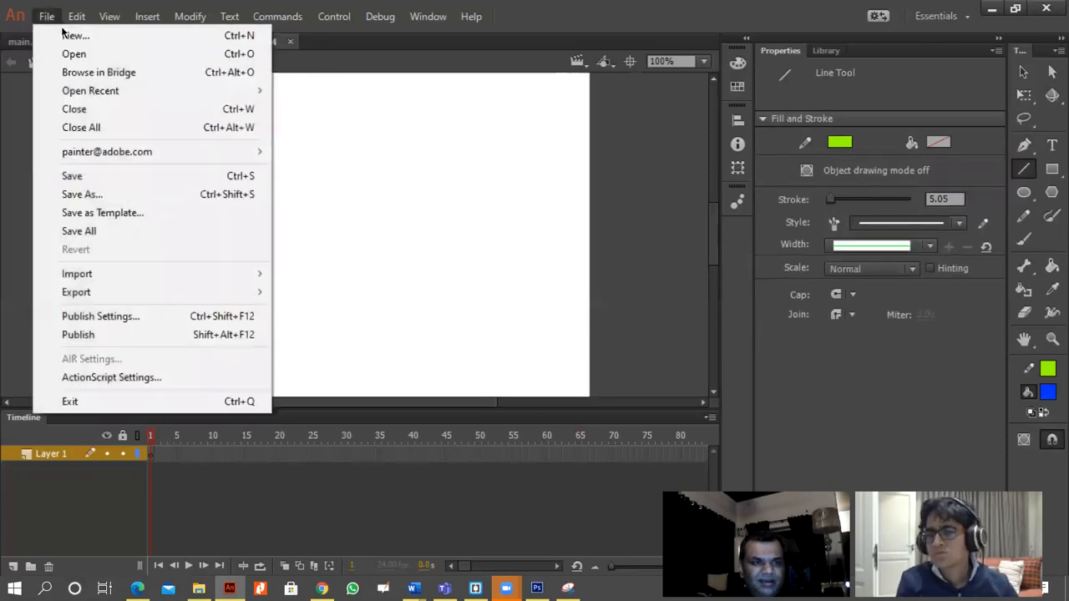
click(346, 179)
Return to the Untitled-3 document and set its stage background colour to black #000000.
click(162, 47)
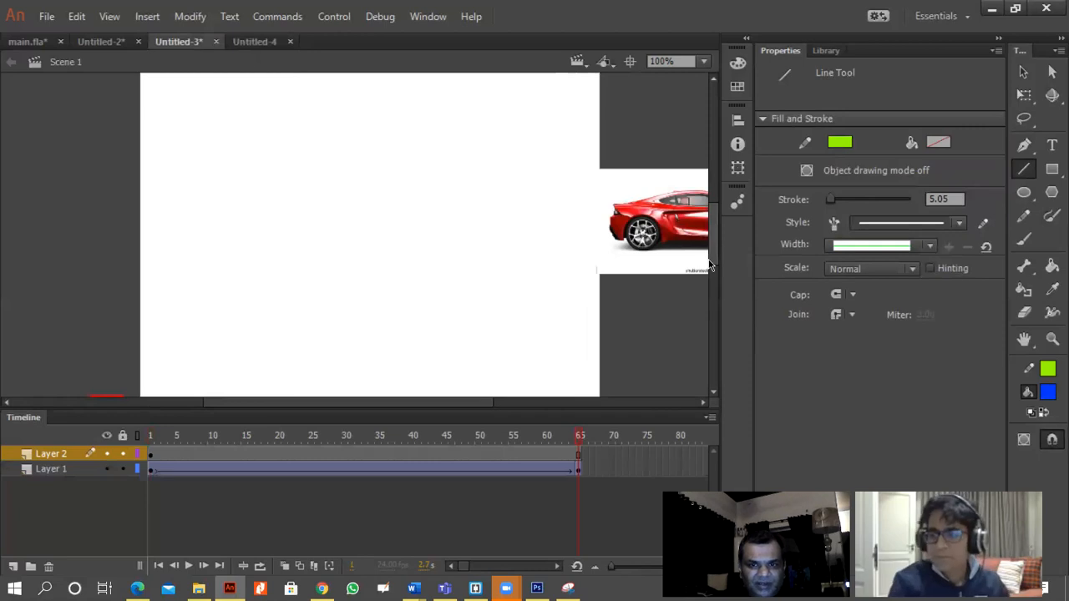
key(v)
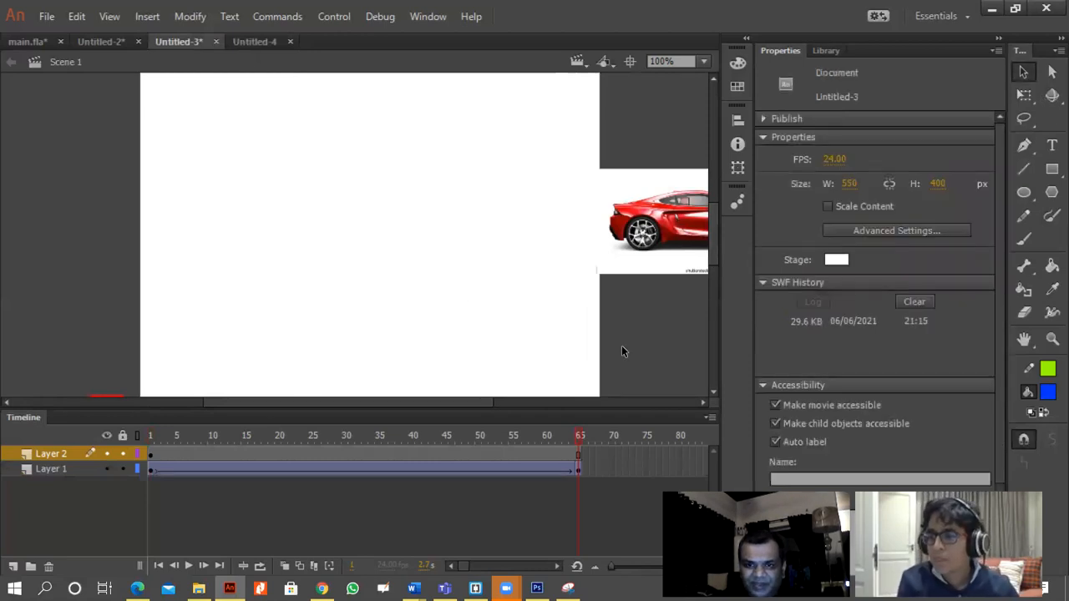
click(633, 252)
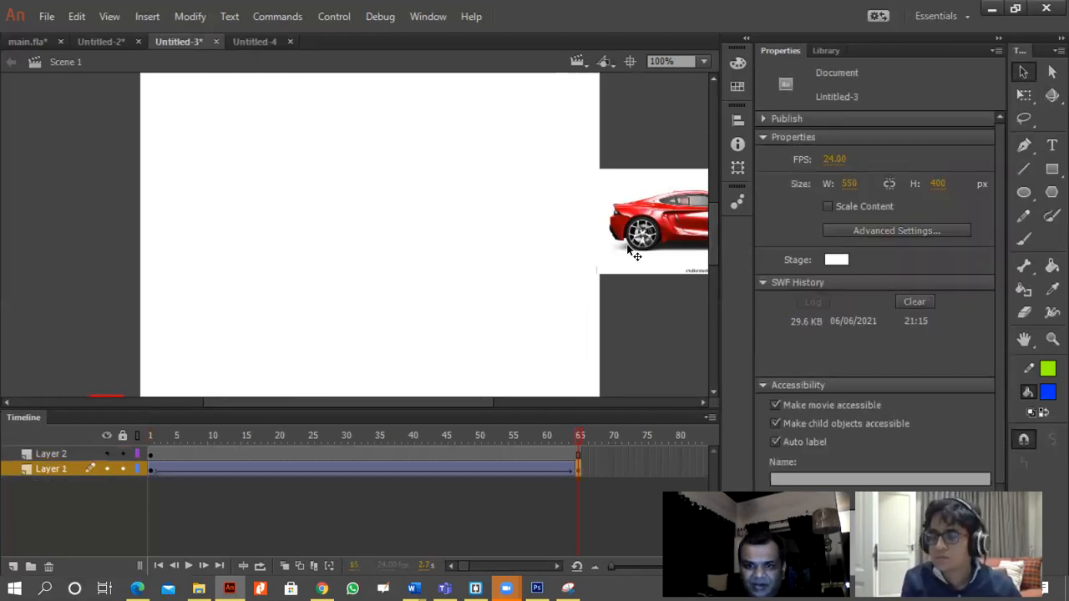
click(447, 326)
click(828, 260)
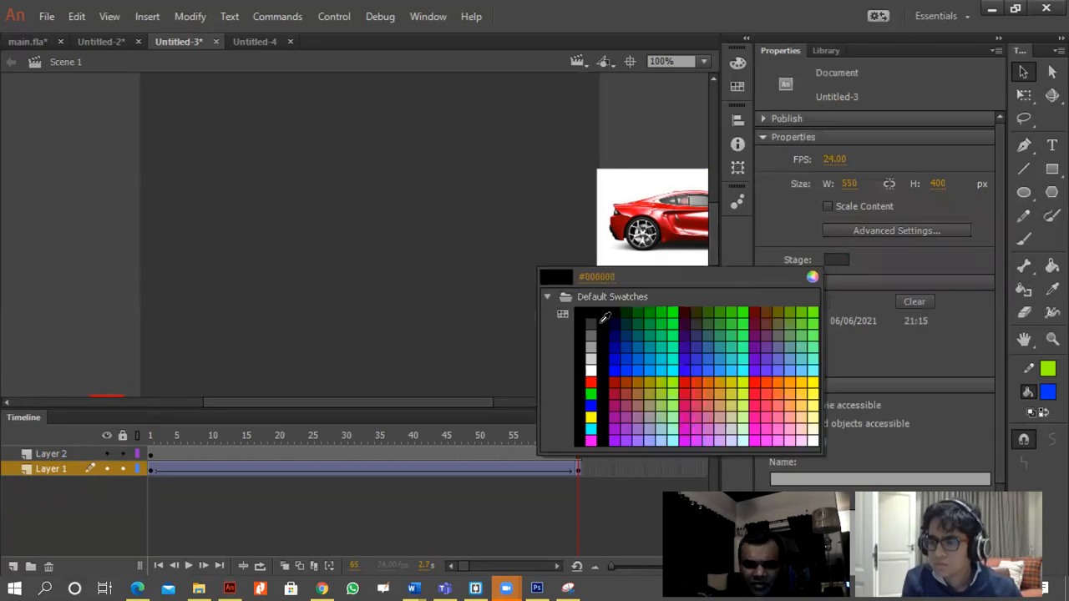
click(595, 312)
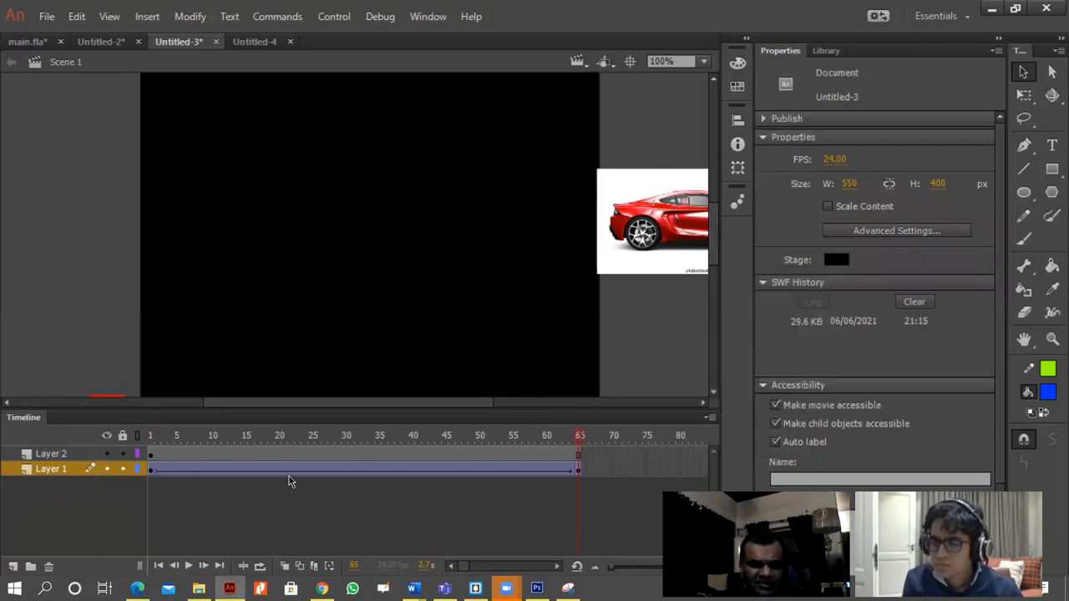
Open the Tween 1 car symbol for editing from frame 34 and break its bitmap apart into a shape.
click(329, 469)
click(372, 469)
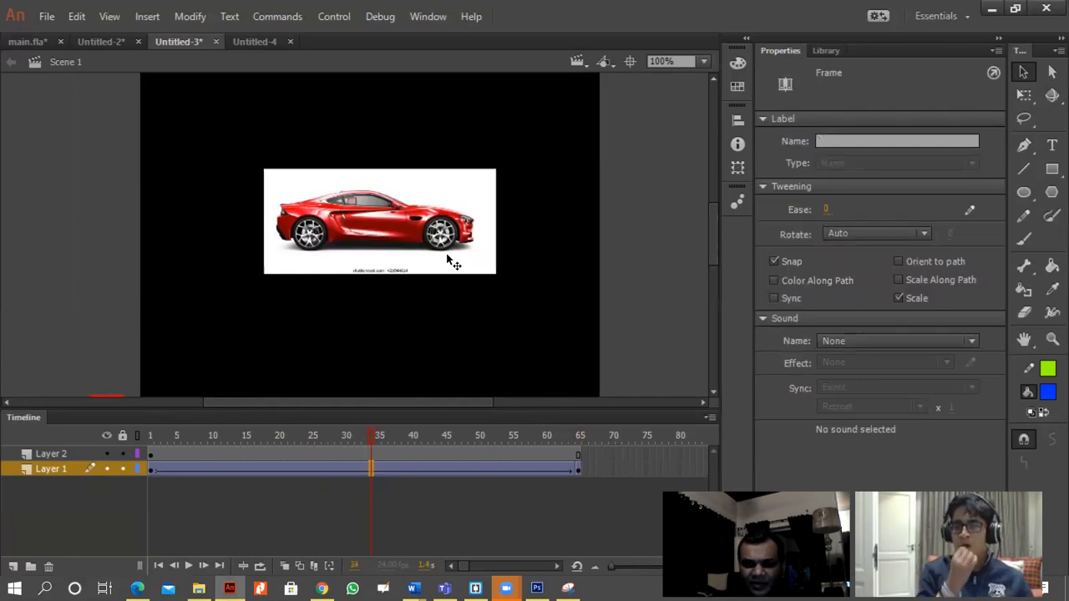
double_click(446, 253)
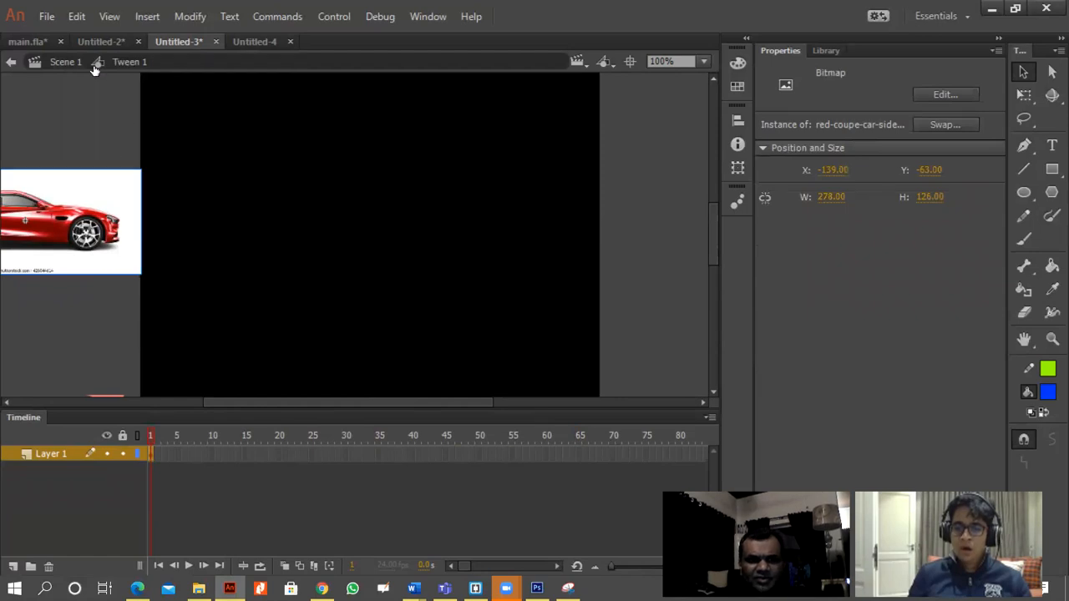
click(65, 63)
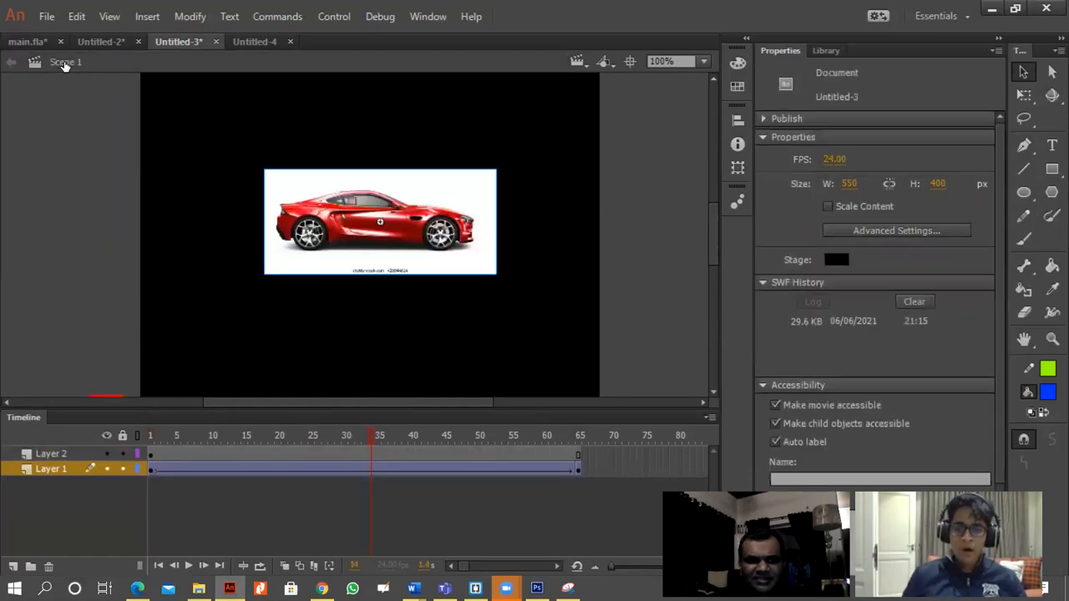
double_click(279, 245)
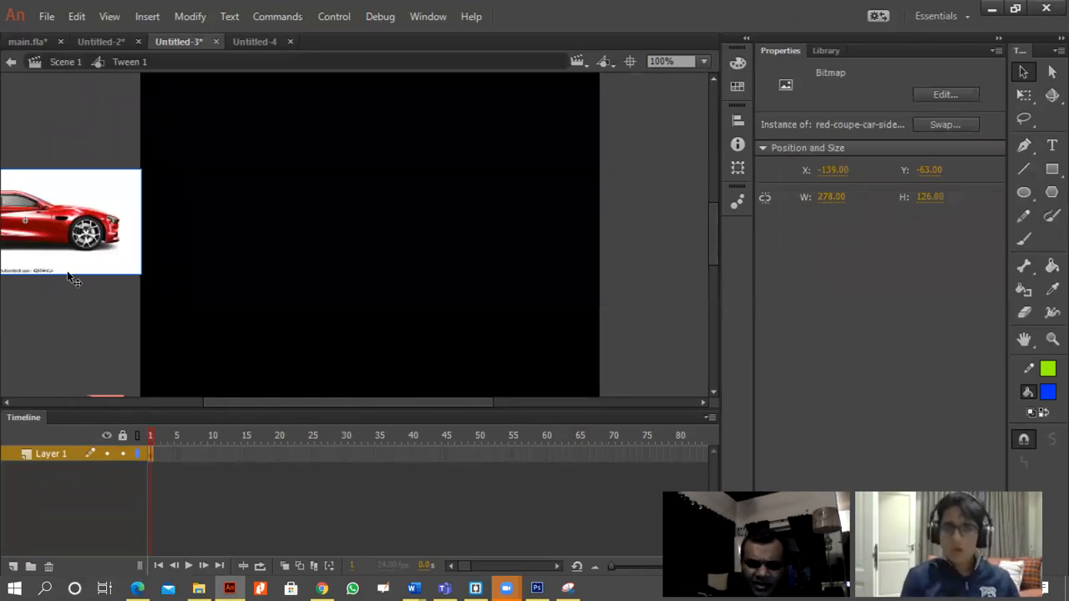
key(ctrl+=)
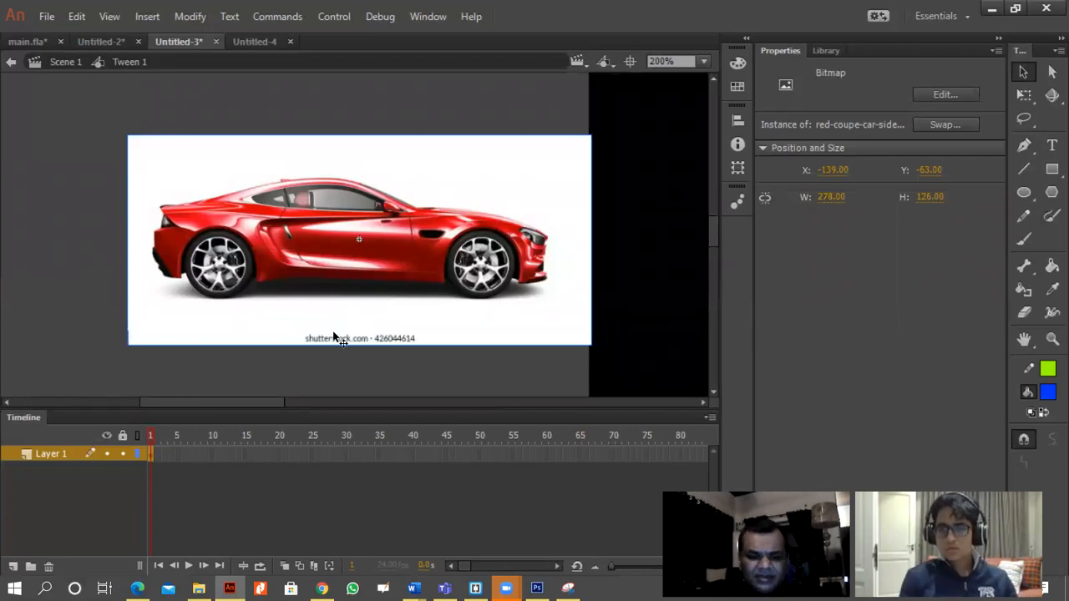
key(ctrl+b)
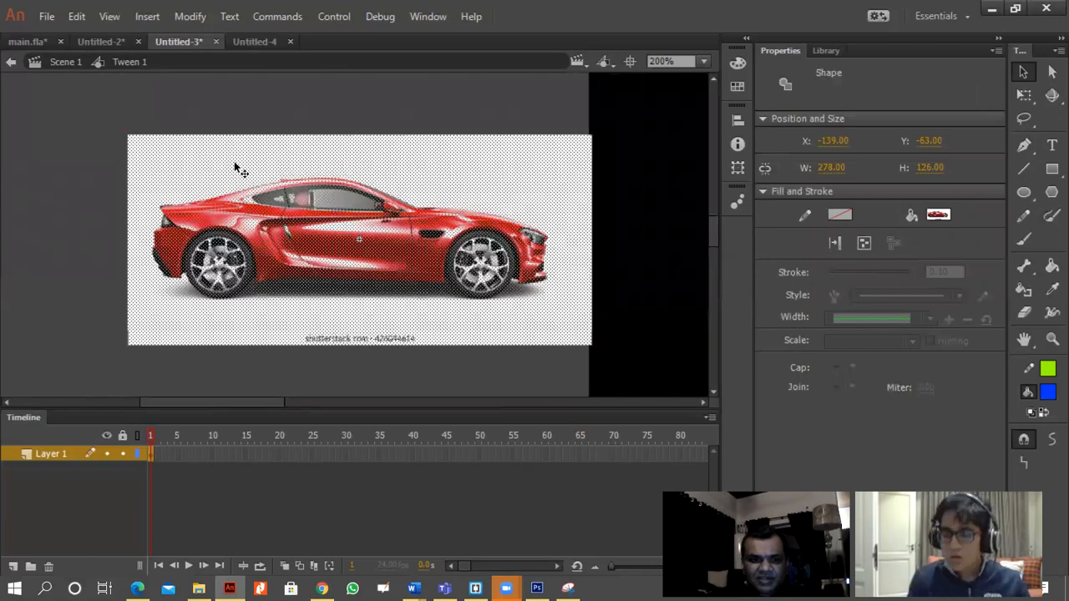
Pull the upper right corner of the broken-apart car picture slightly inward and select the picture.
click(264, 124)
drag(597, 143, 544, 148)
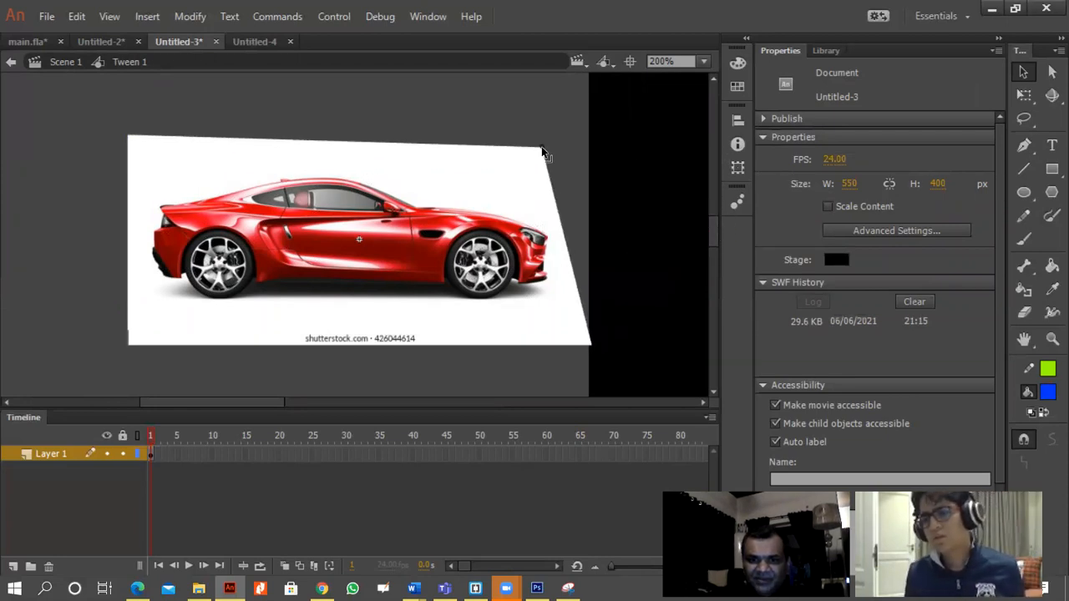
click(518, 193)
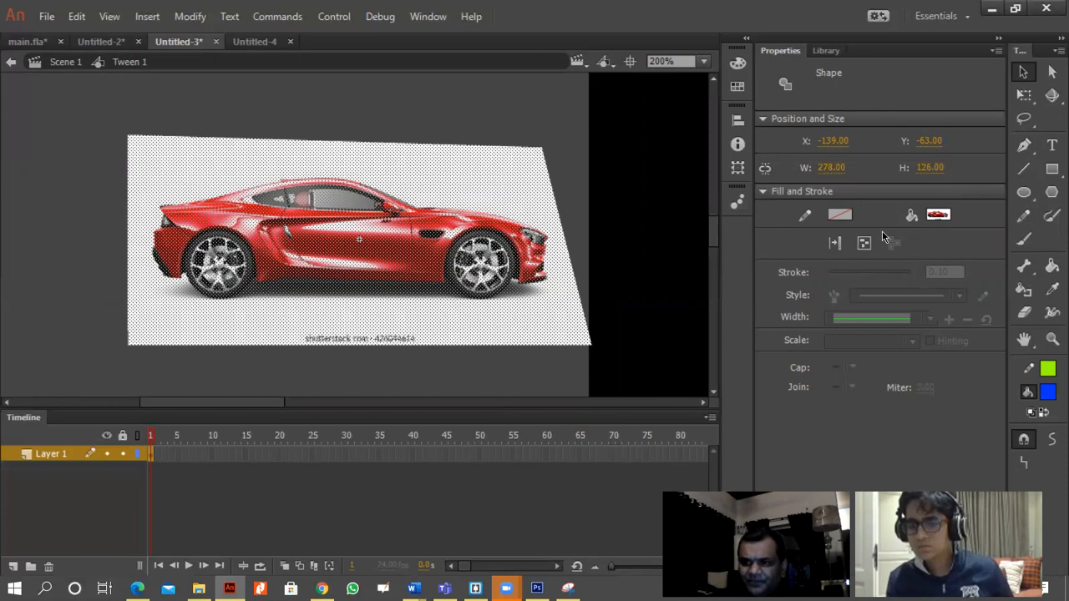
Select the white background around the car with the Magic Wand and delete it.
click(1034, 126)
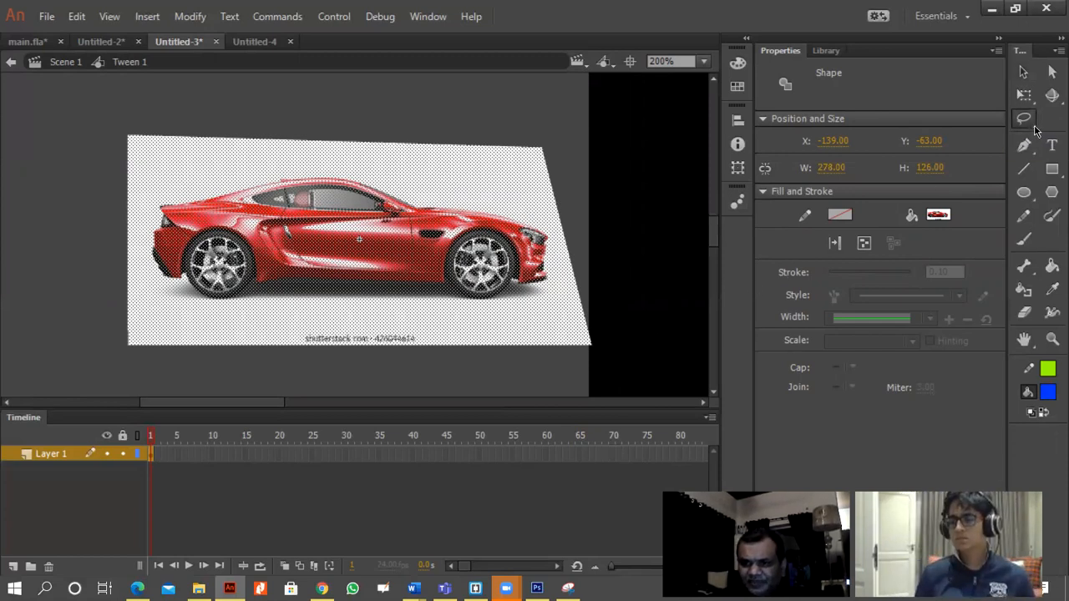
click(1031, 126)
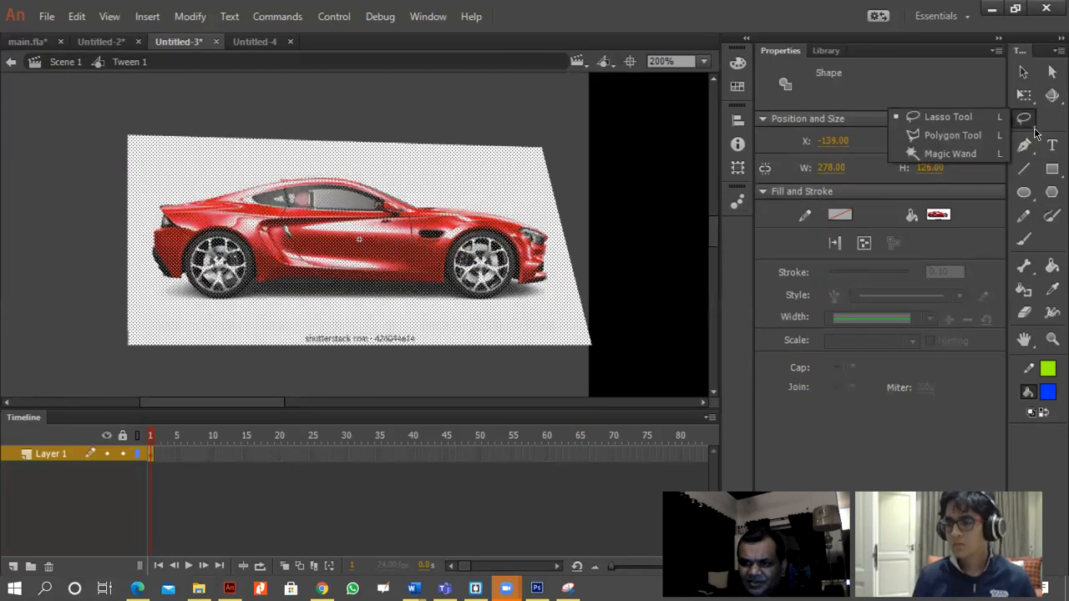
click(961, 154)
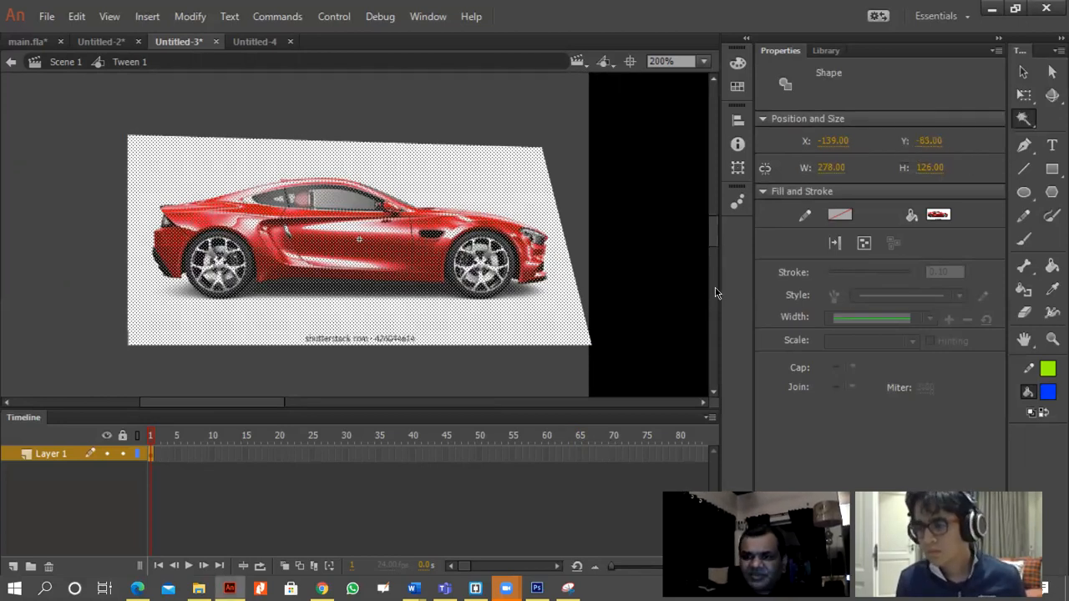
click(541, 324)
click(541, 324)
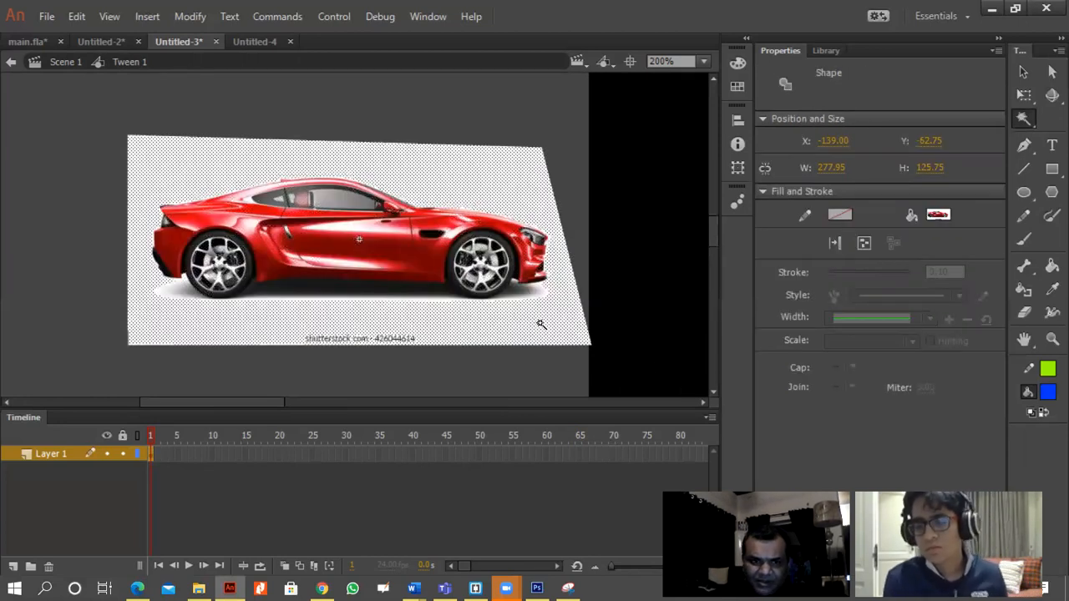
key(Delete)
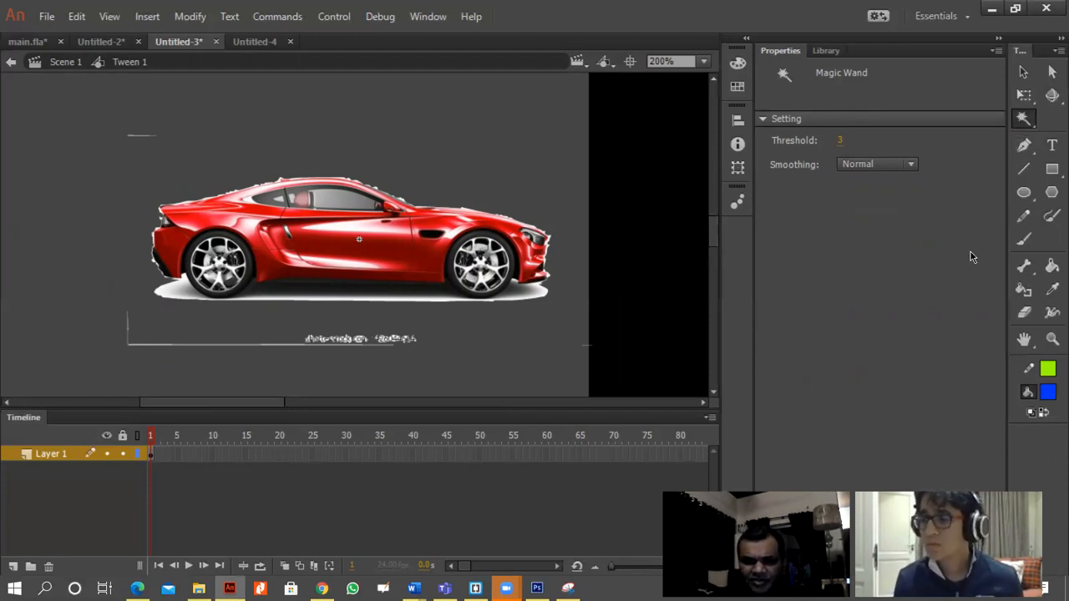
click(1029, 118)
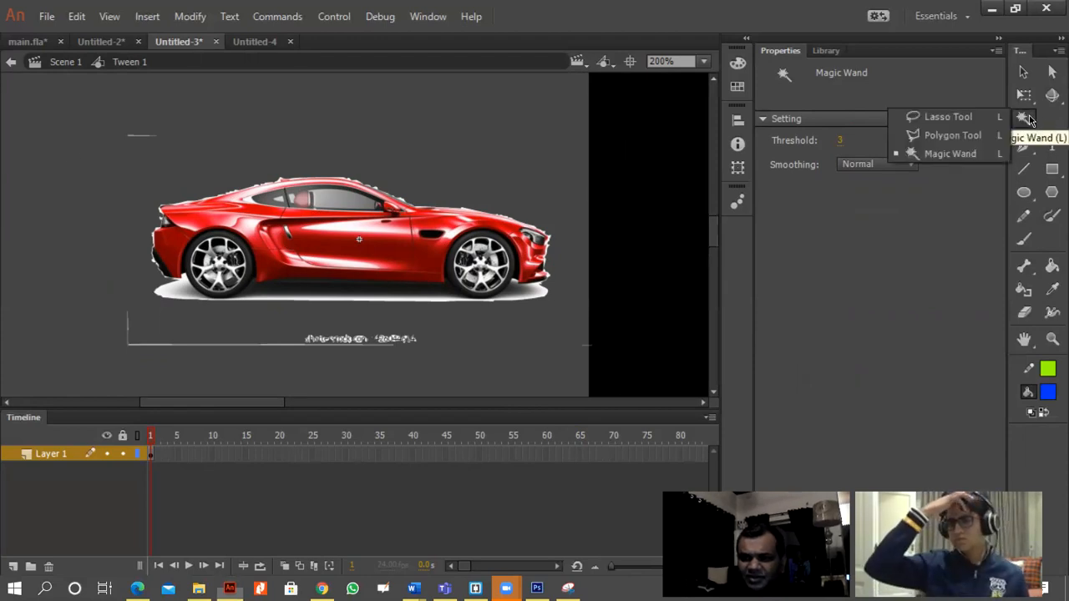
Undo the deletion of the white background around the car.
click(950, 153)
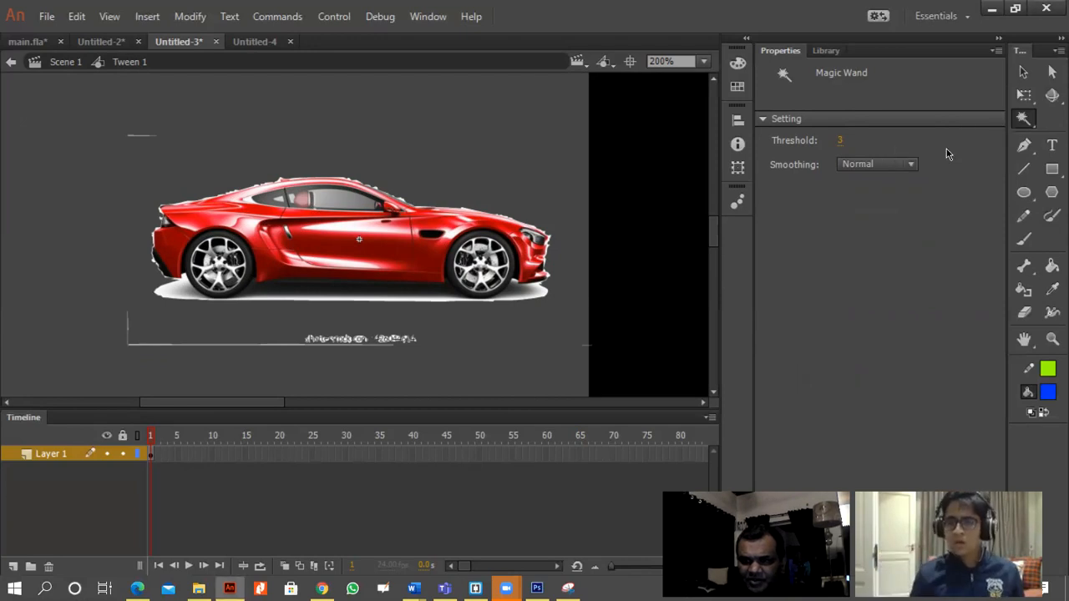
click(843, 139)
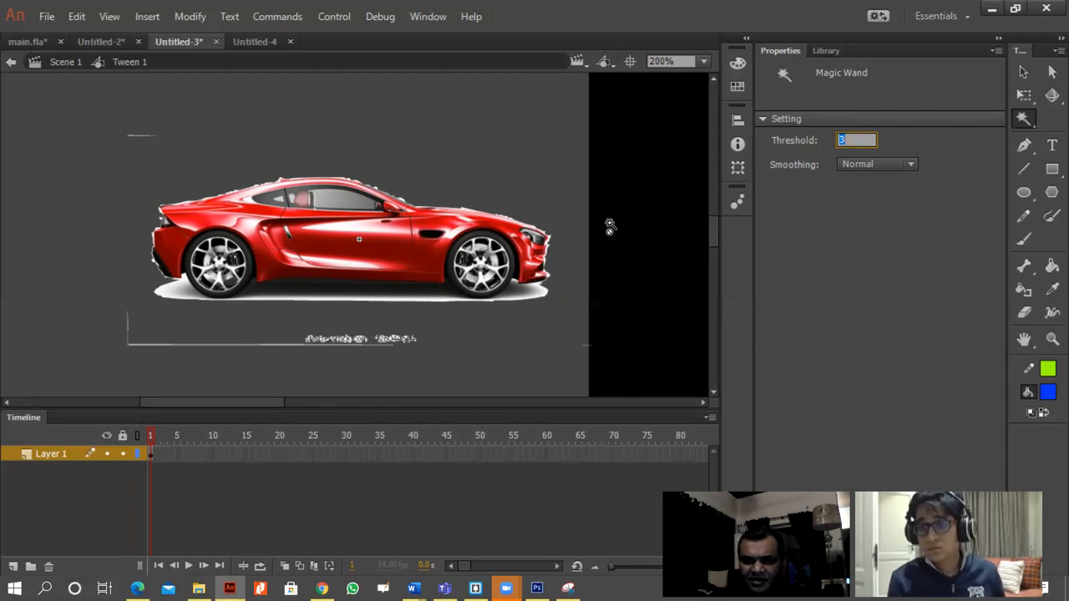
click(577, 190)
click(76, 16)
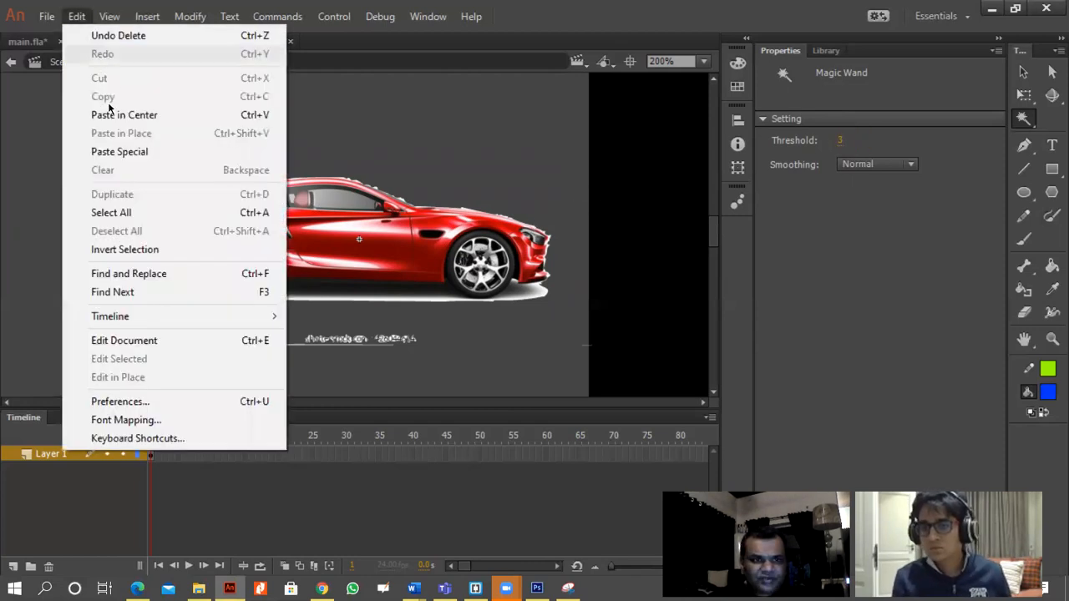
click(101, 37)
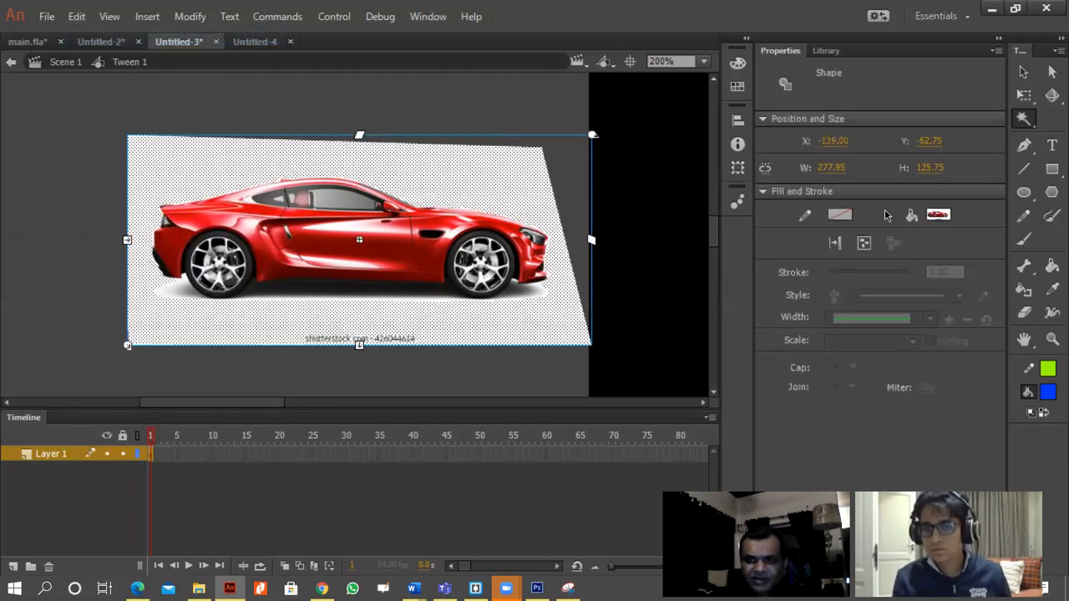
Select the white background around the car with the Magic Wand at a threshold of 15 and delete it.
click(1024, 122)
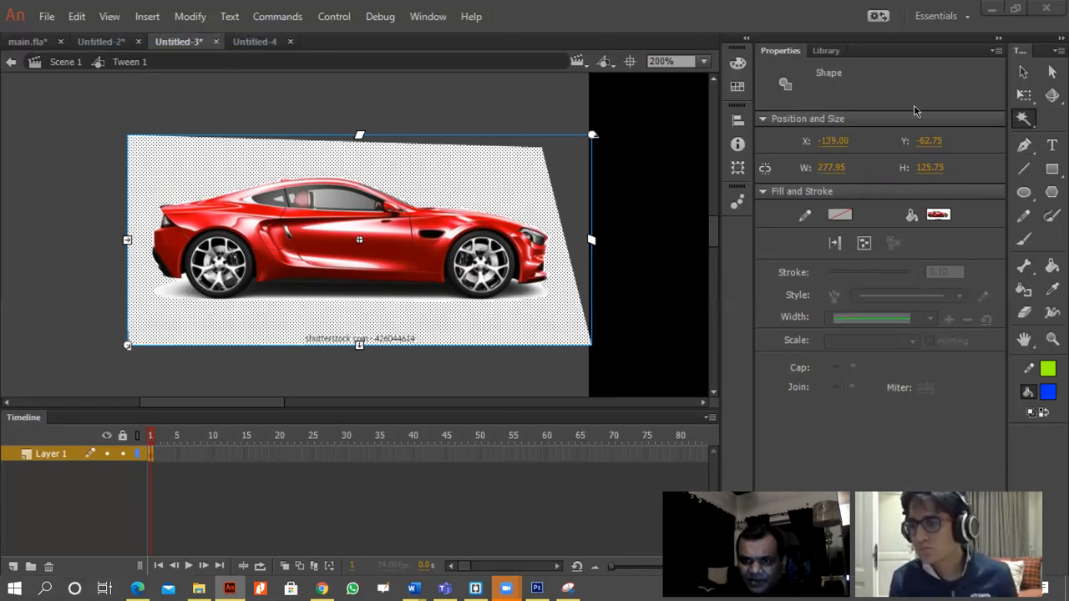
click(1024, 122)
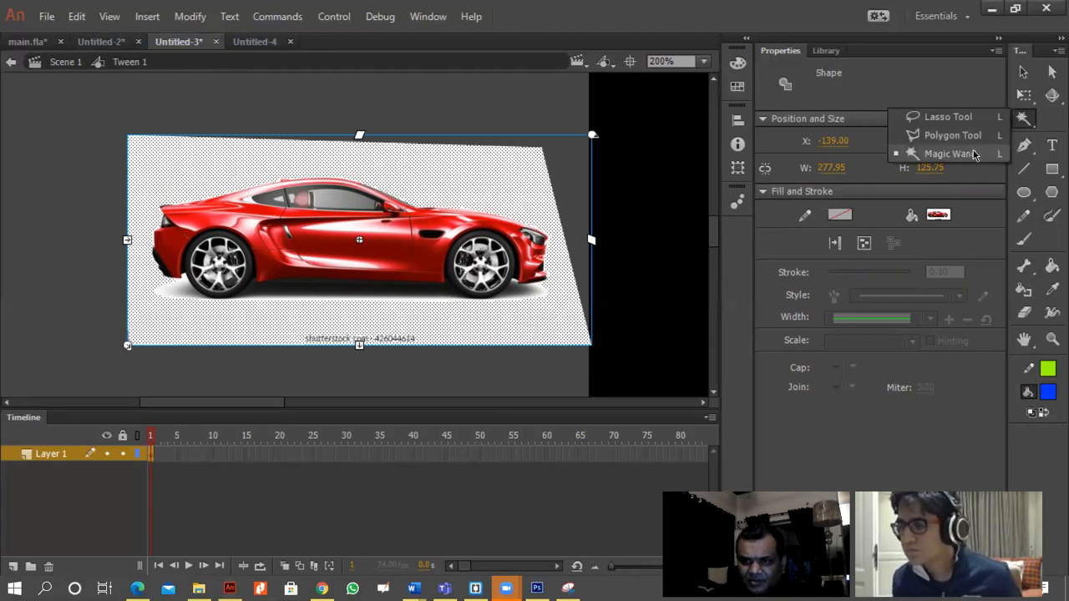
click(939, 148)
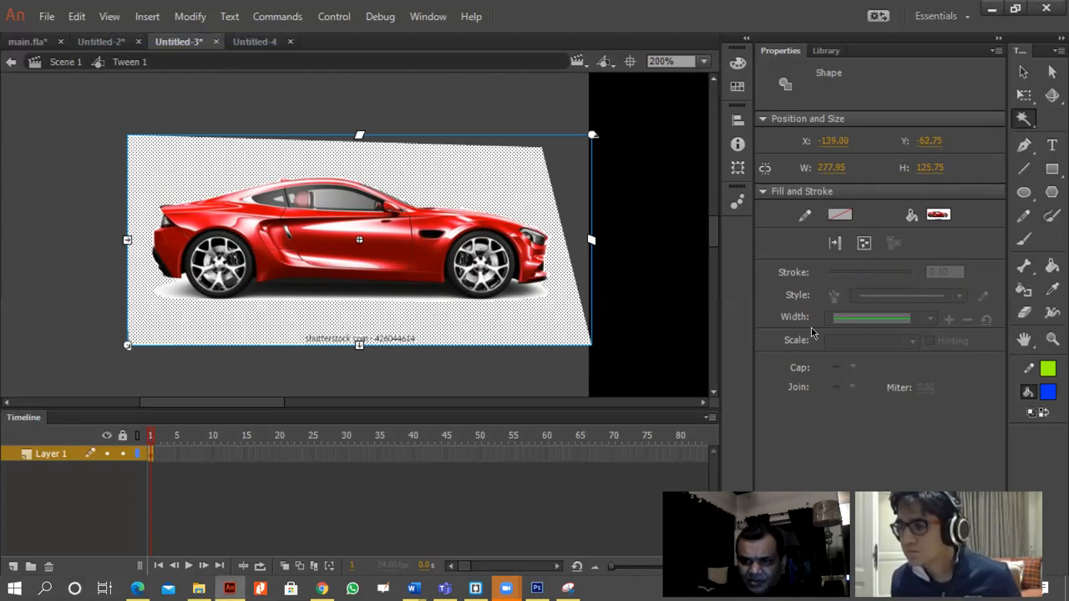
click(487, 332)
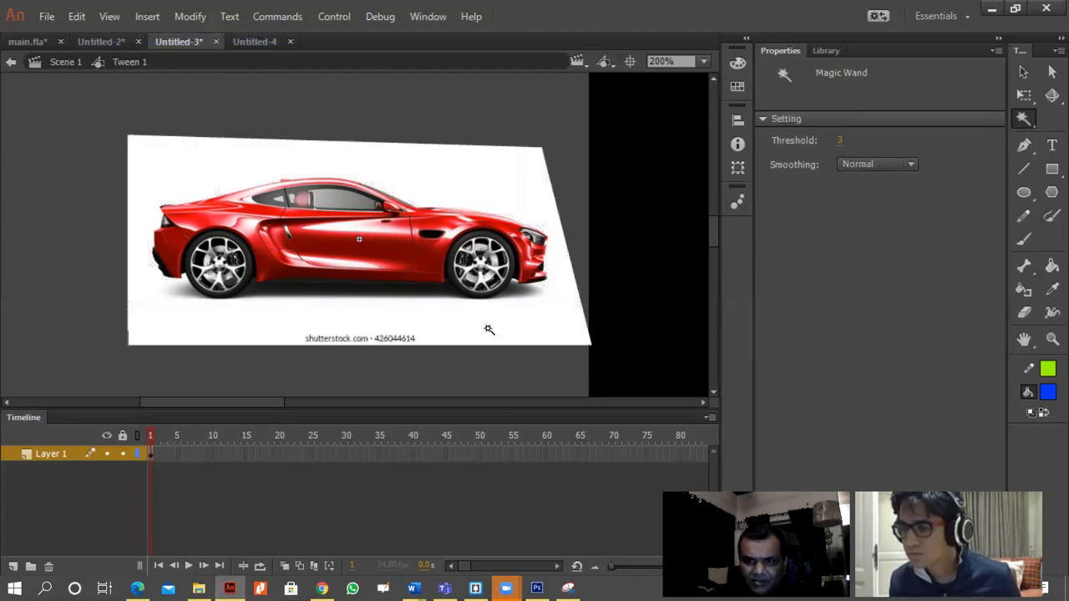
click(840, 139)
text(15)
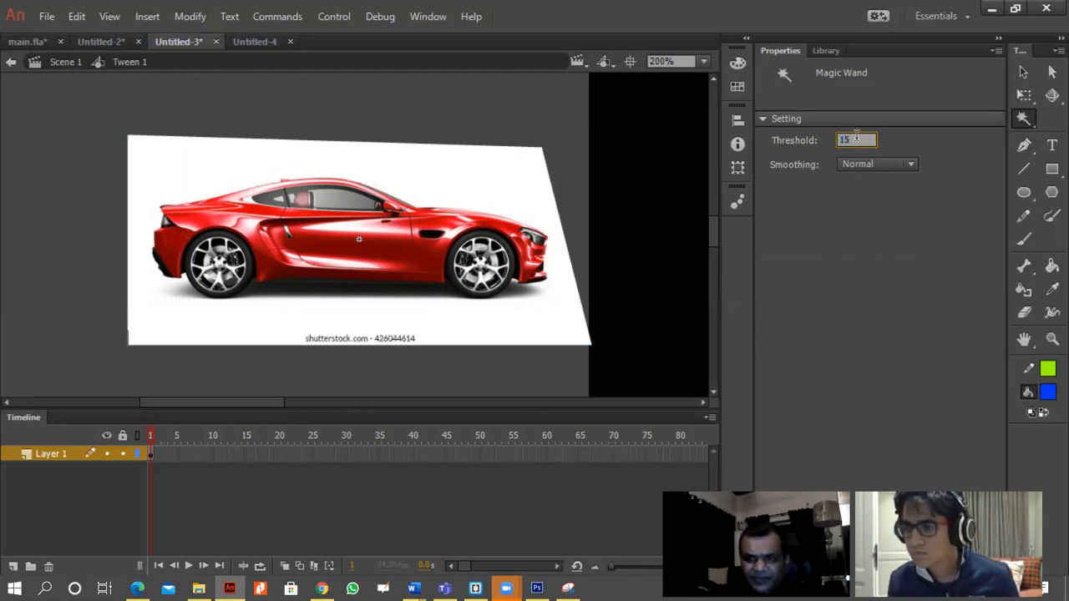
click(528, 327)
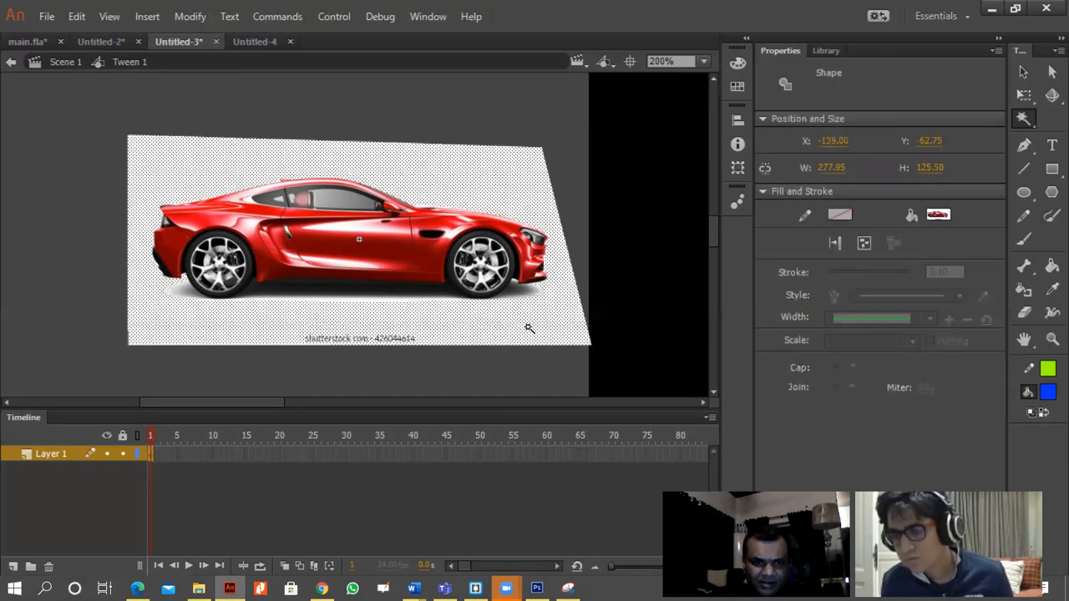
key(Delete)
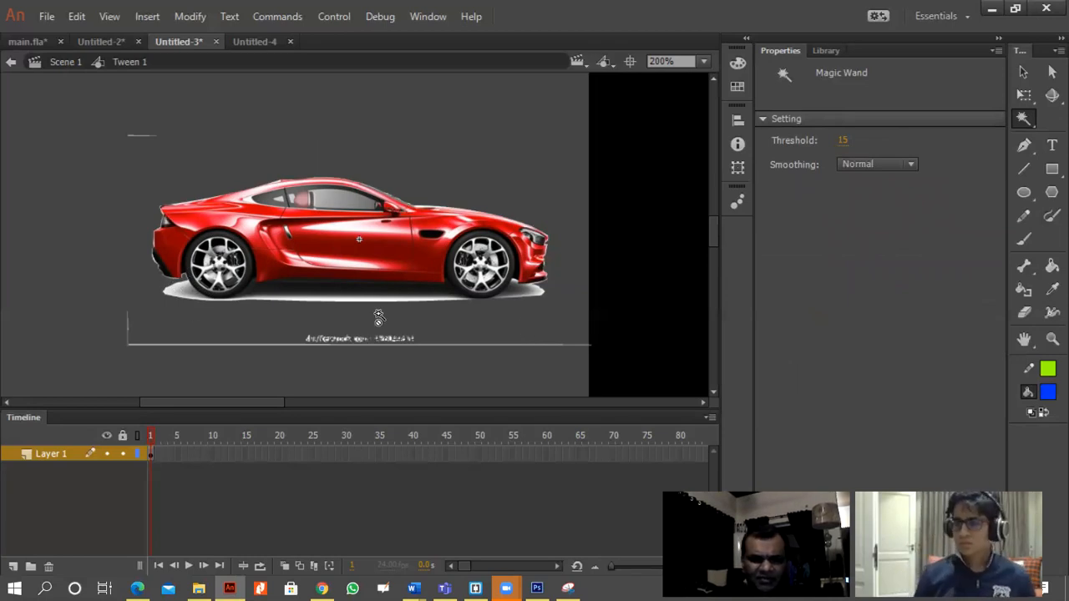
Delete the leftover background fragments below the car and the thin strip above it.
click(1024, 71)
drag(614, 369, 76, 315)
key(Delete)
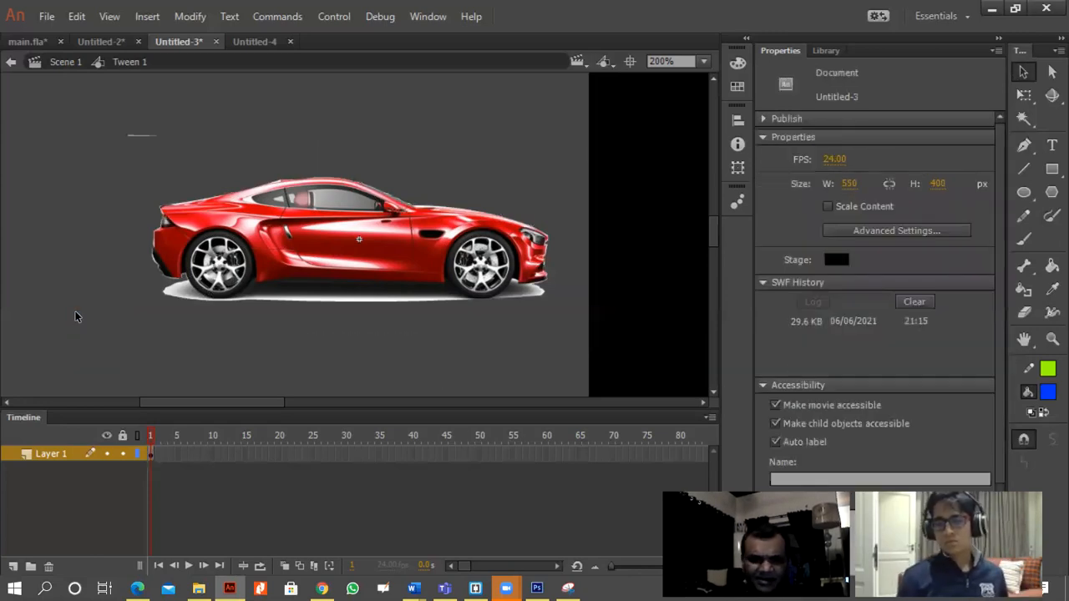
drag(94, 125, 212, 158)
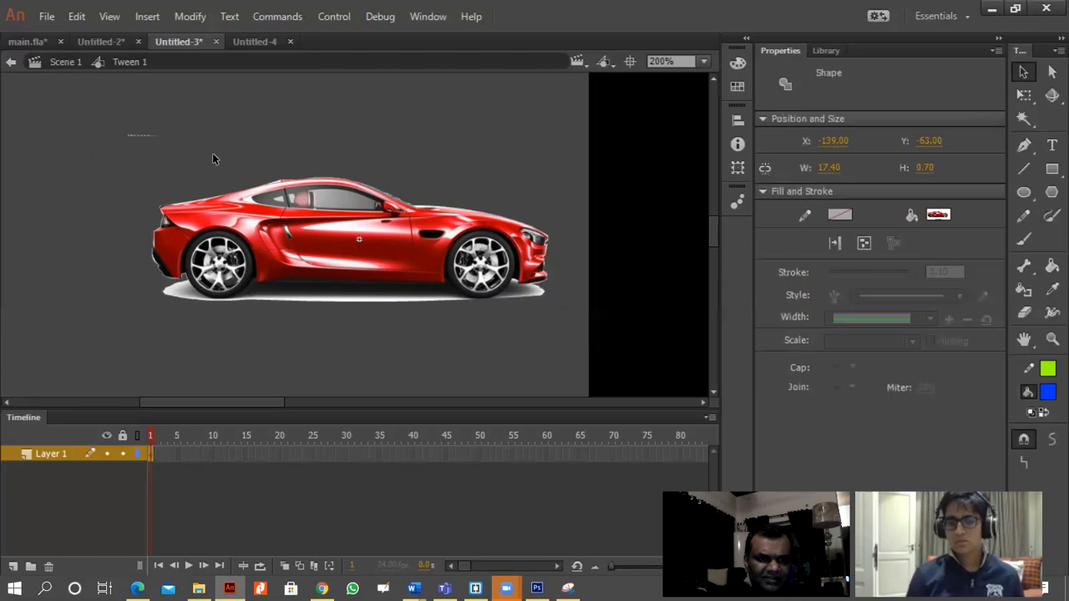
key(Delete)
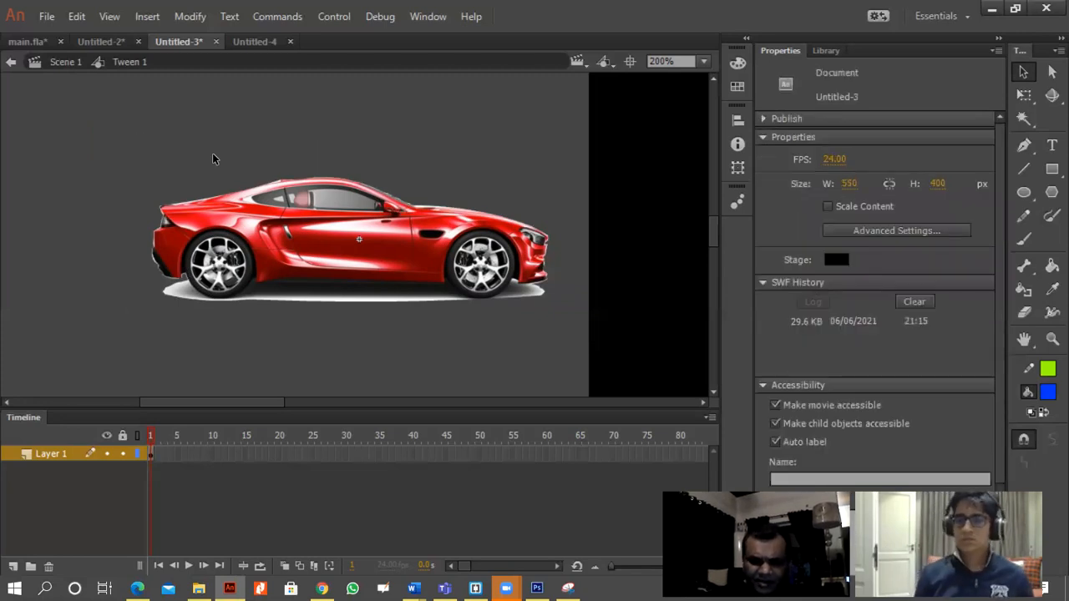
Return to Scene 1, test the movie to preview the cut-out car driving, and close the preview.
key(ctrl+minus)
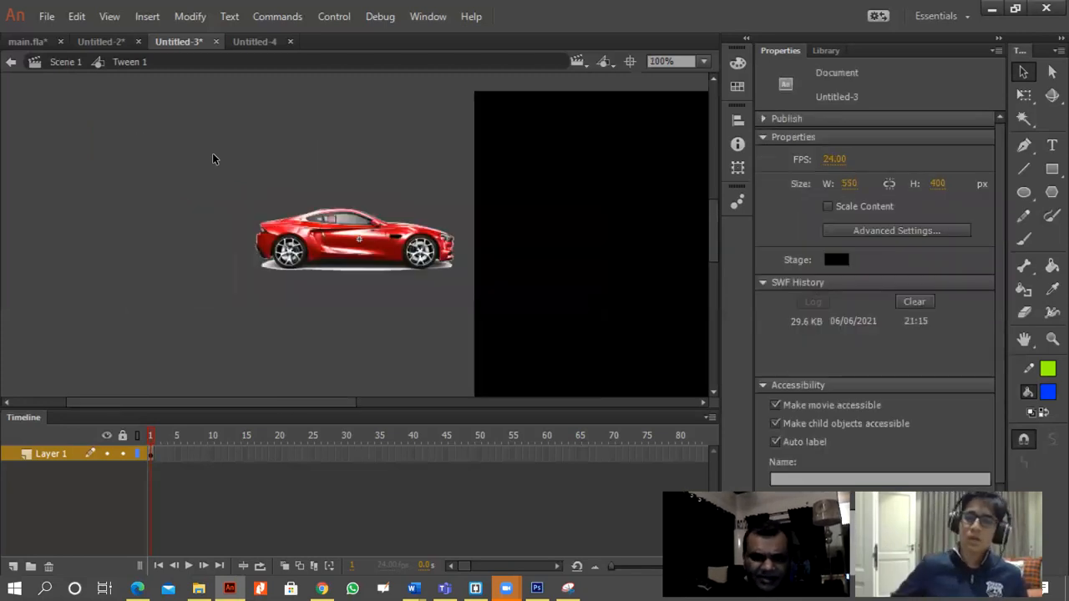
click(60, 63)
drag(299, 405, 449, 394)
key(ctrl+Return)
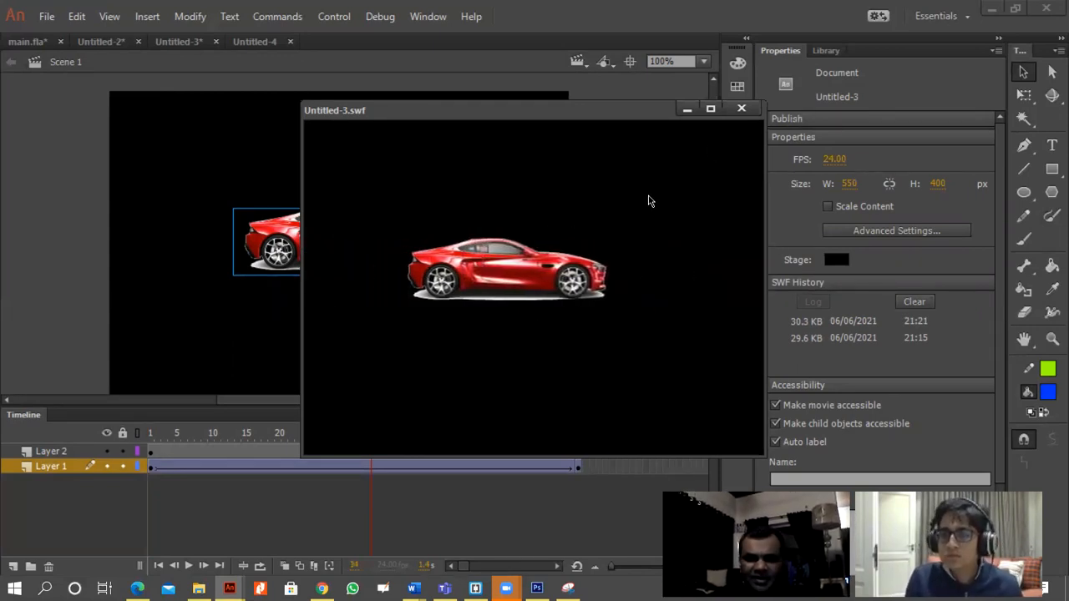
click(741, 108)
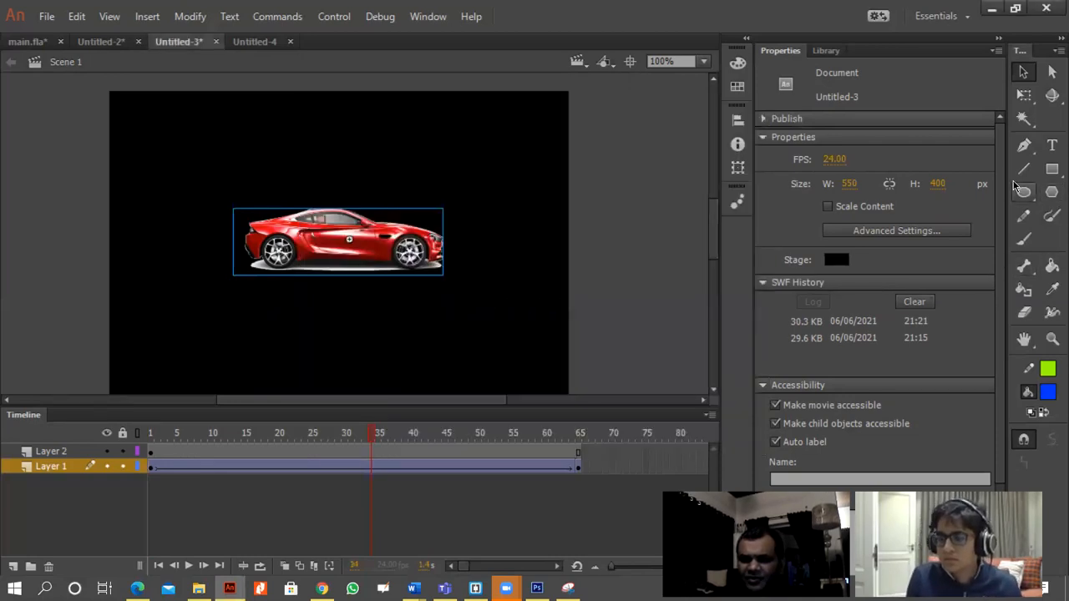
click(1034, 123)
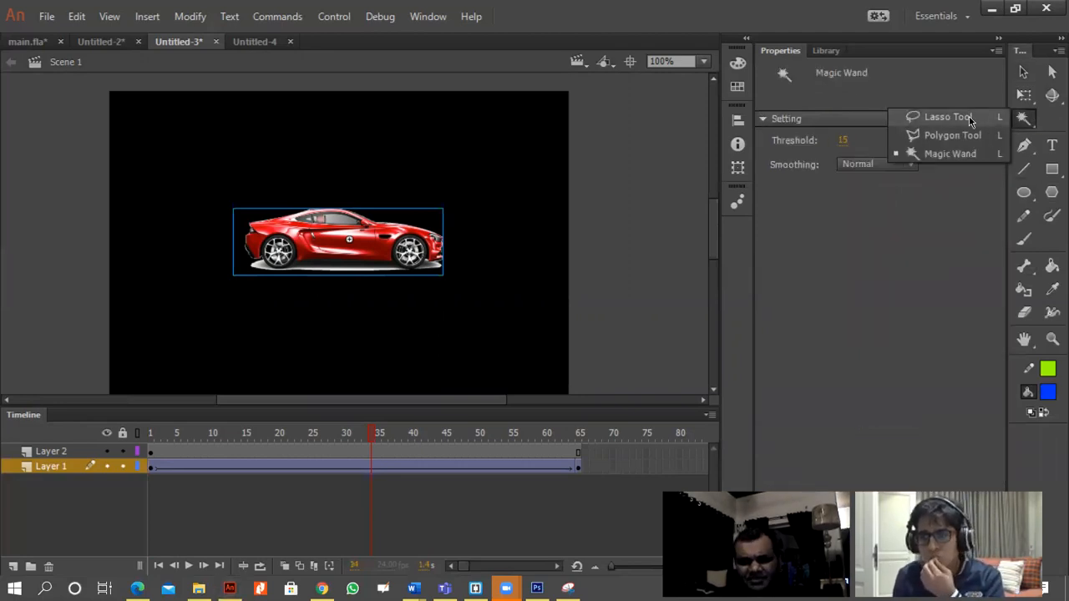
click(642, 284)
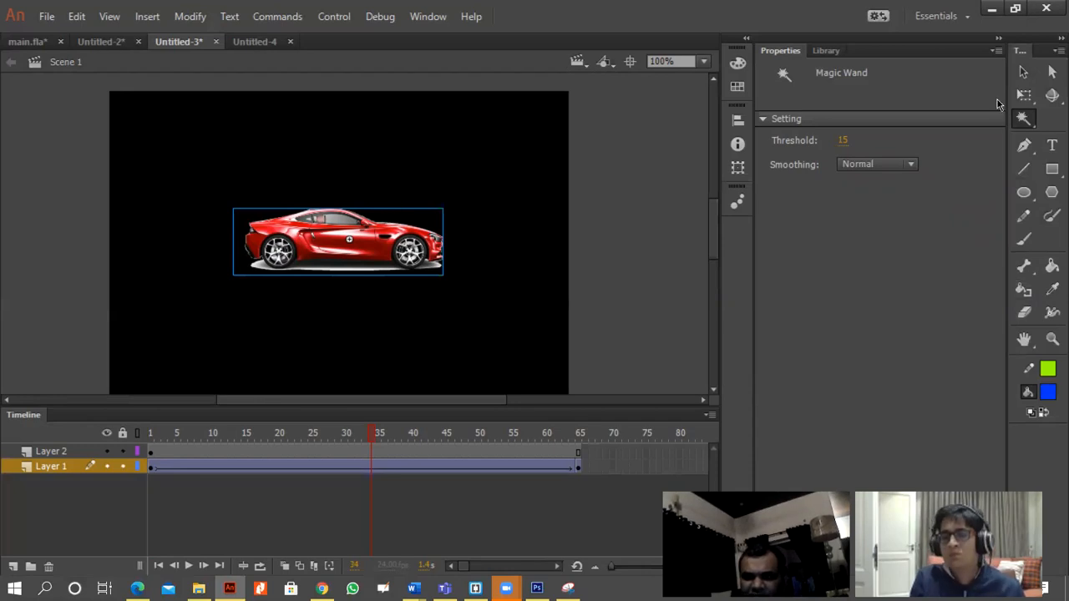
click(1024, 73)
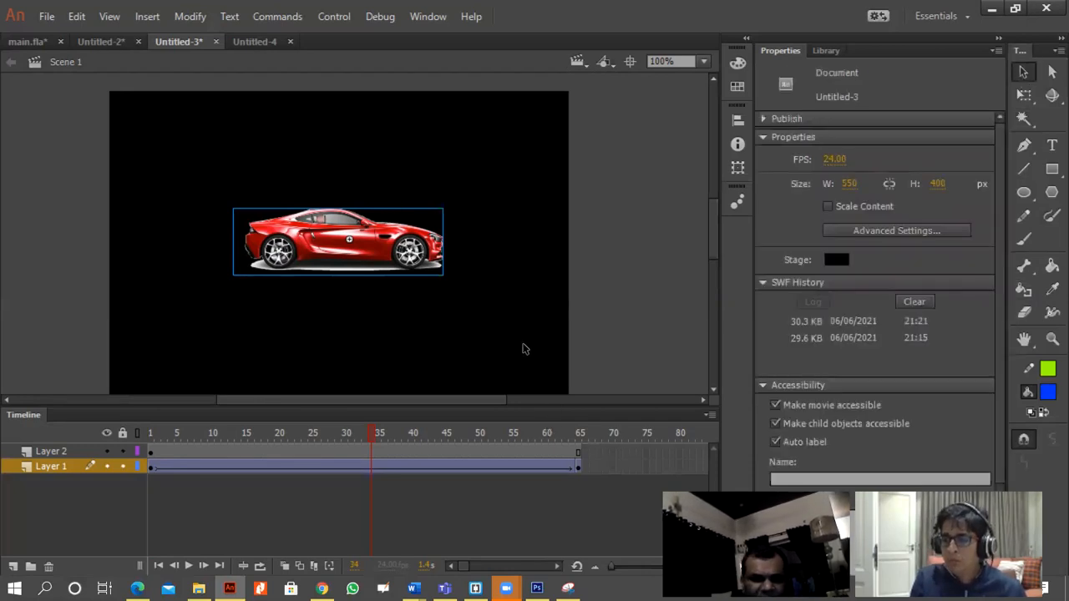
Create a new ActionScript 3.0 document with the default 550 x 400 px stage.
click(46, 17)
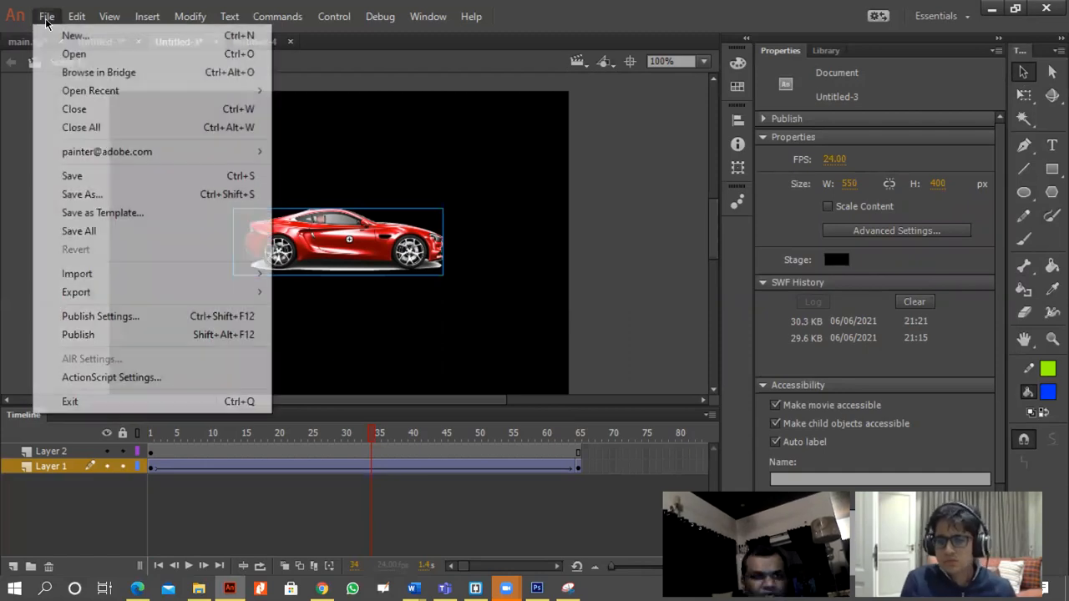
click(54, 35)
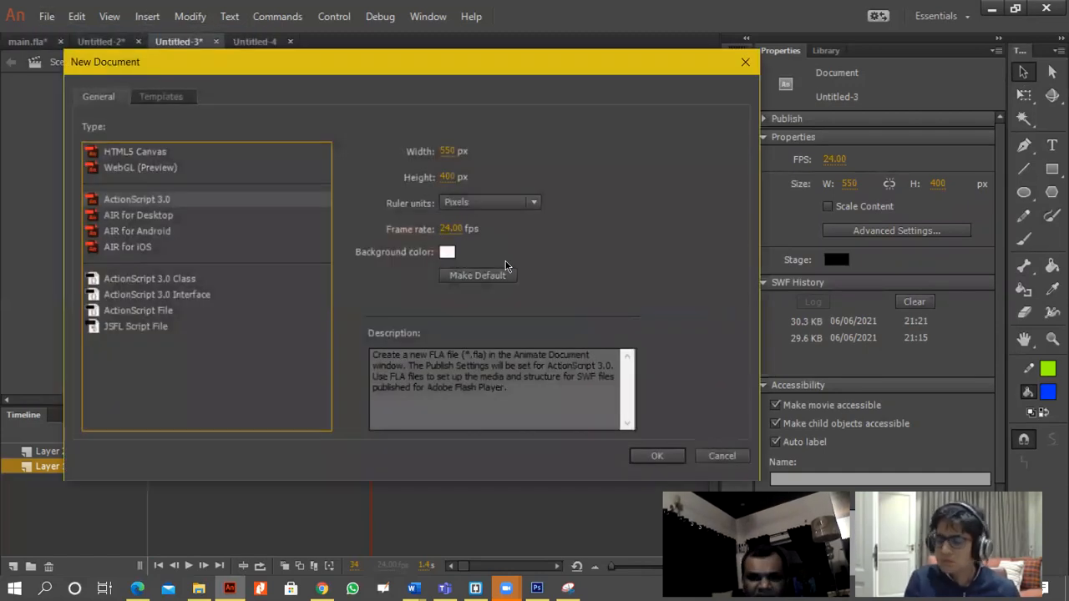
double_click(154, 205)
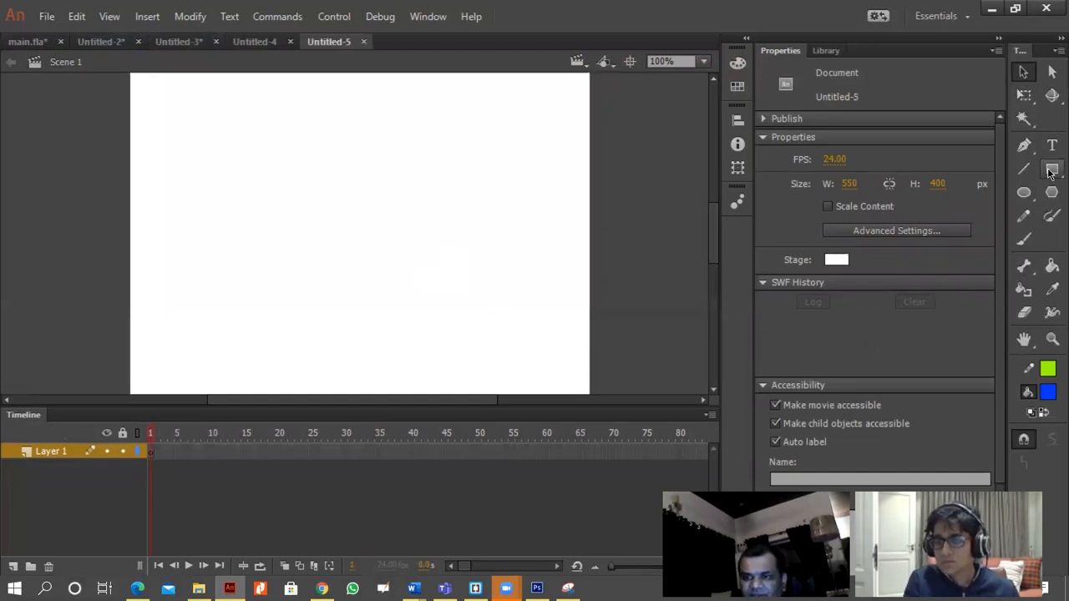
Draw a blue circle with a green outline left of the stage's centre using the Oval tool.
click(1024, 192)
drag(222, 152, 347, 277)
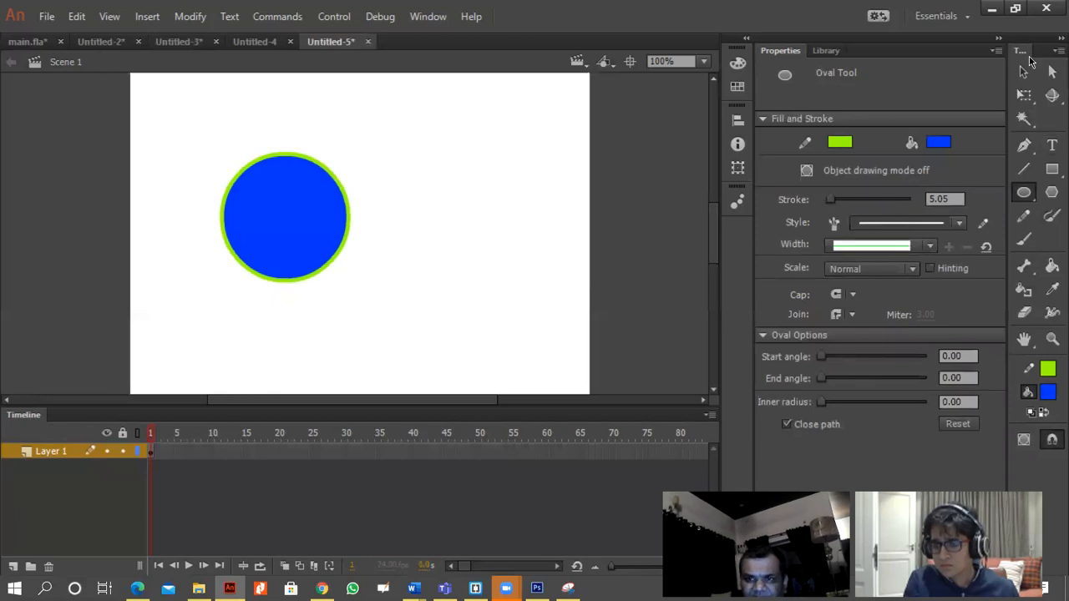
click(1024, 71)
Insert a keyframe at frame 50 of Layer 1.
click(479, 451)
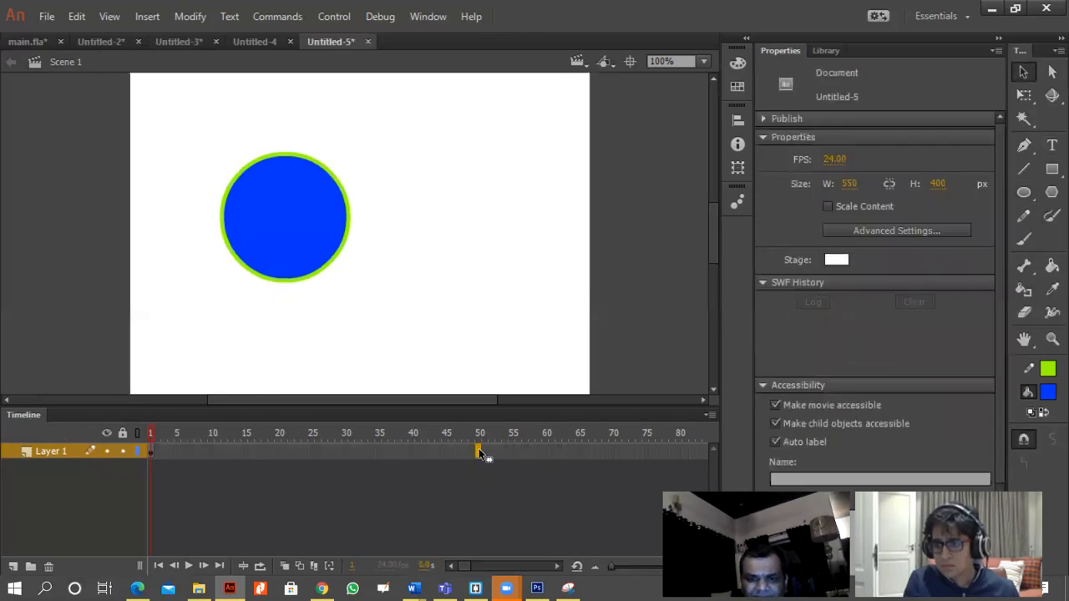
right_click(478, 451)
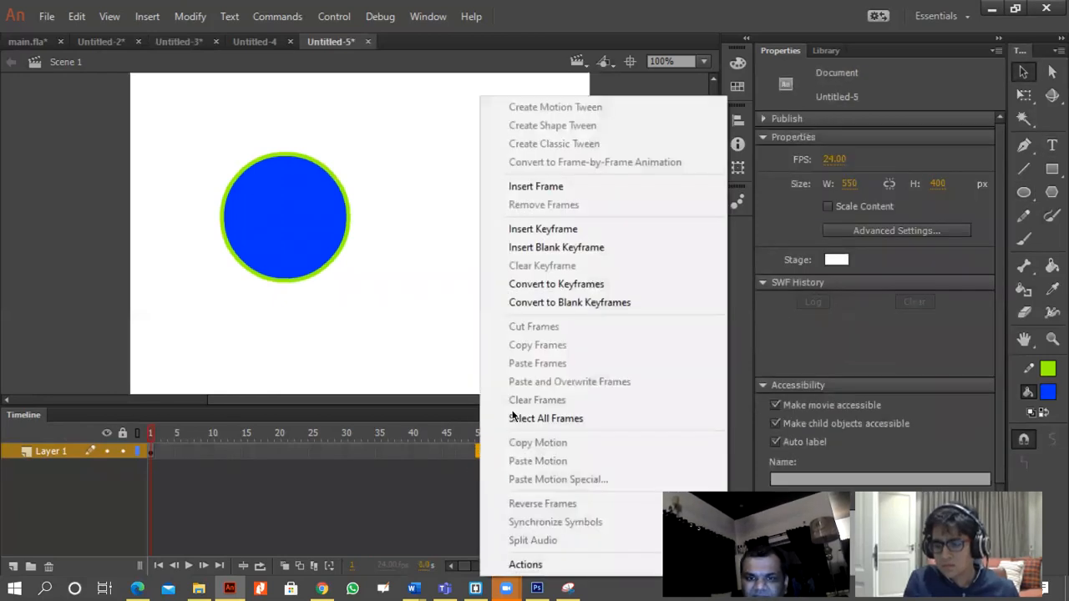
click(564, 230)
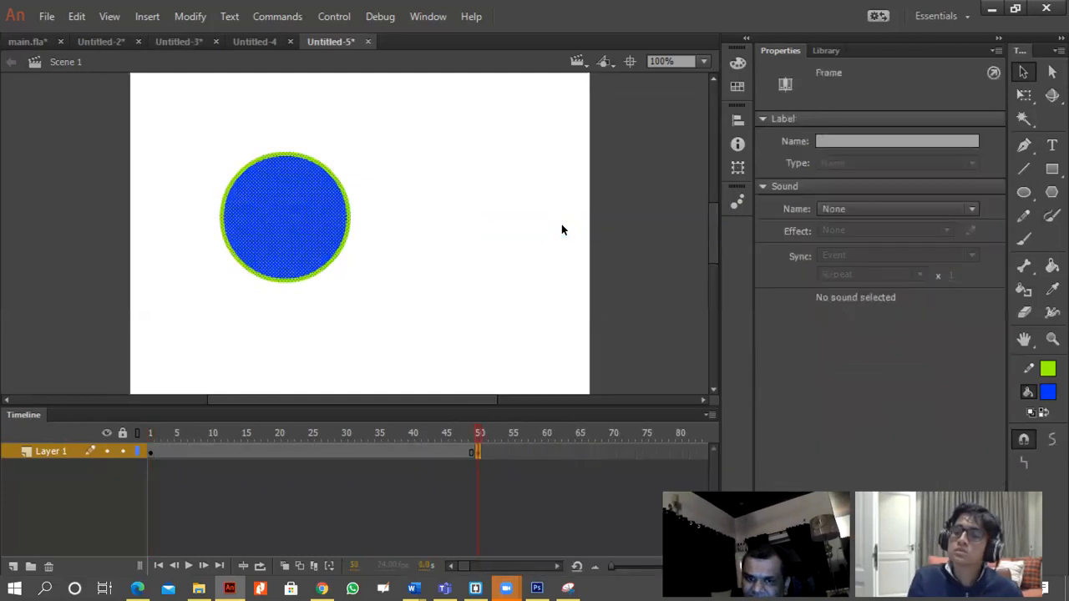
Create a shape tween on Layer 1 between the keyframes at frames 1 and 50.
right_click(475, 451)
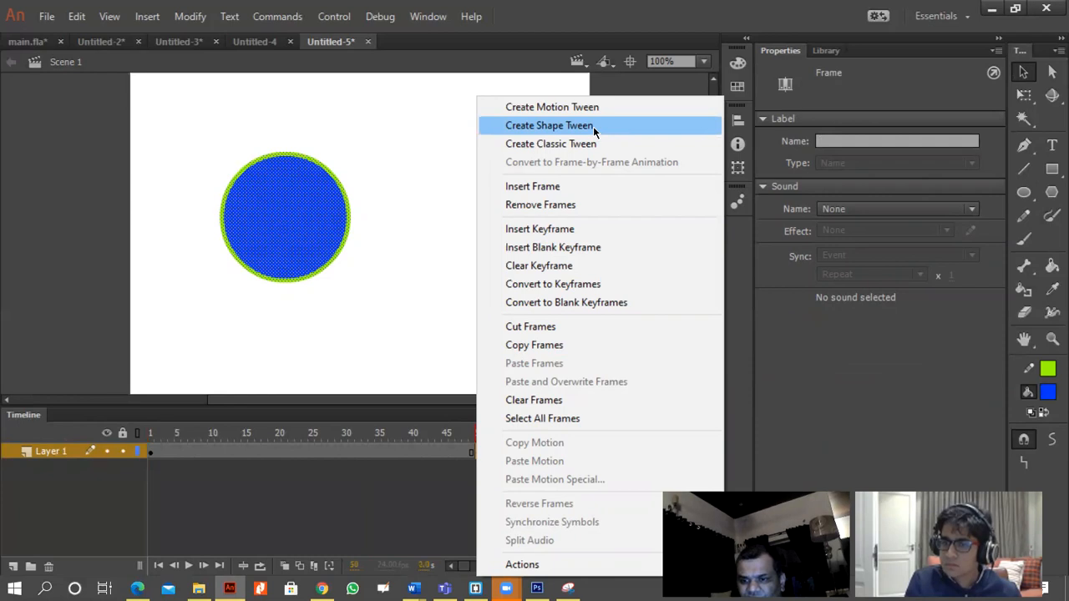
click(593, 127)
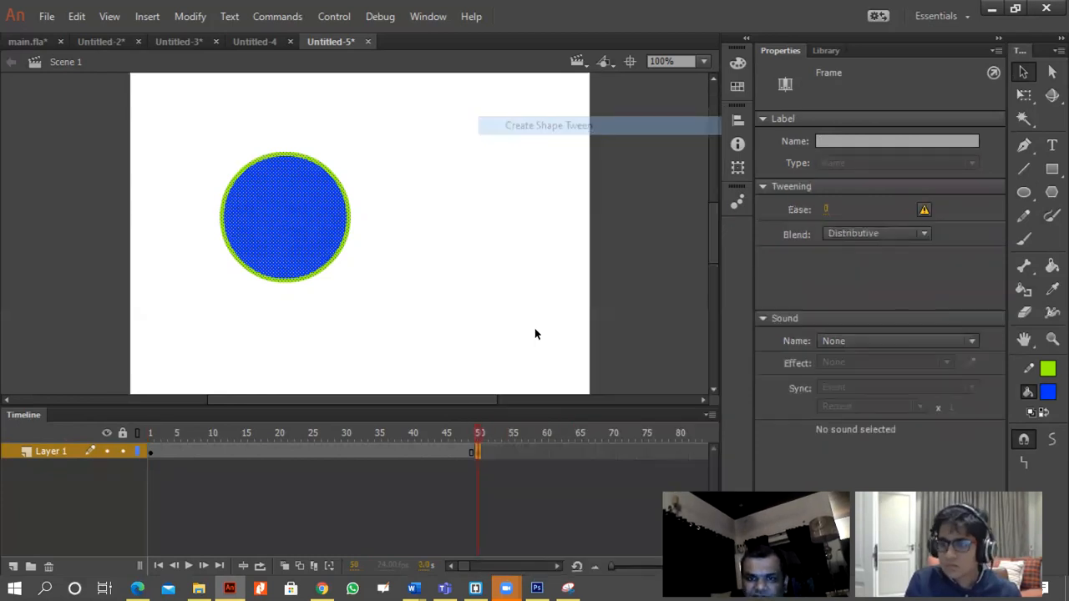
right_click(472, 451)
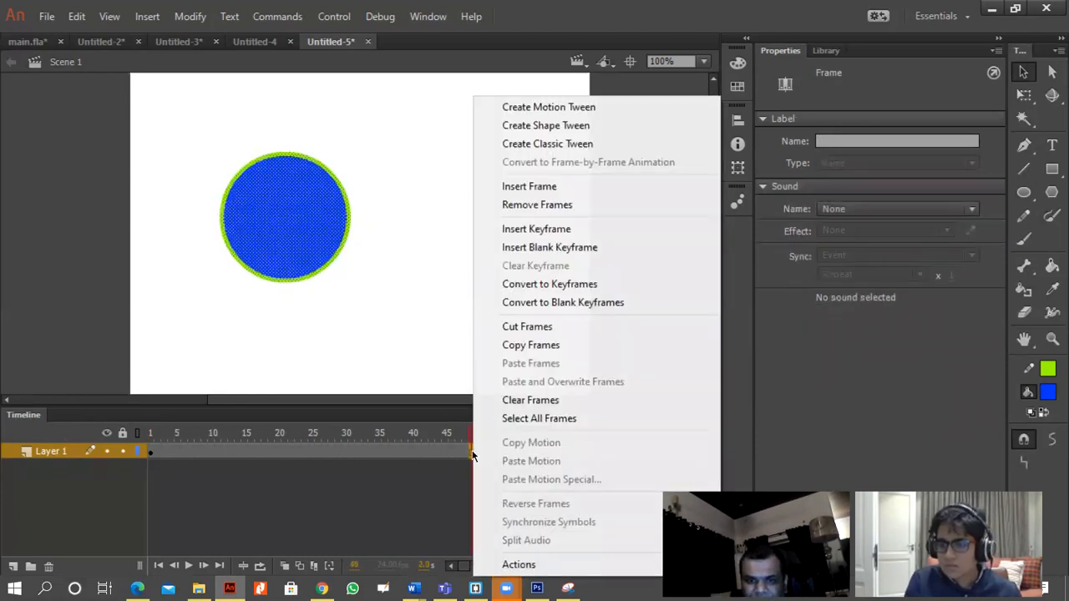
click(543, 126)
Compare the circle at several frames of the shape tween and select the keyframe at frame 50.
click(500, 453)
click(406, 453)
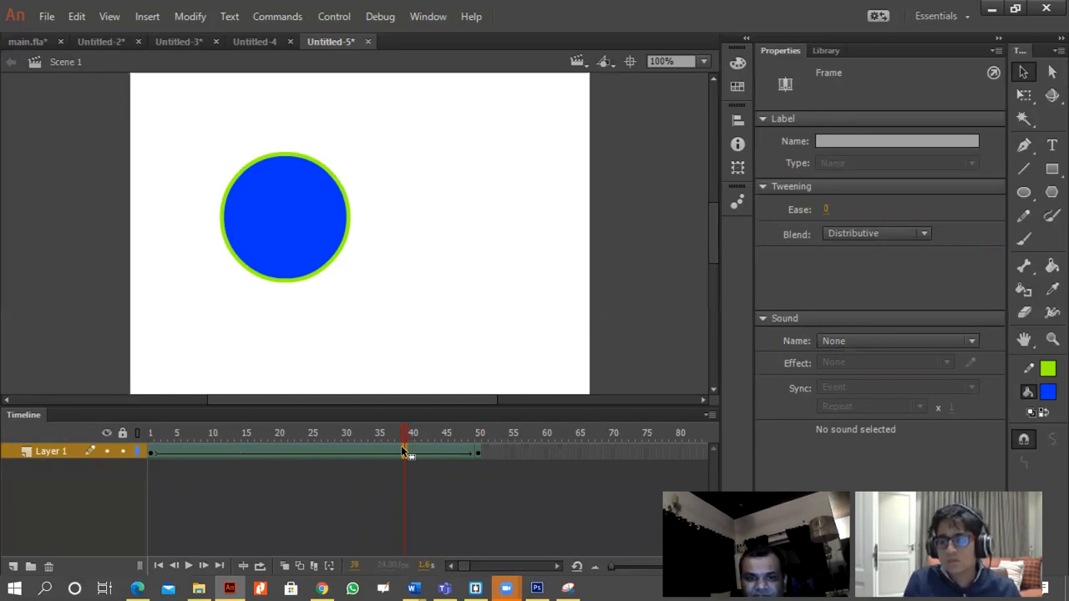
click(480, 452)
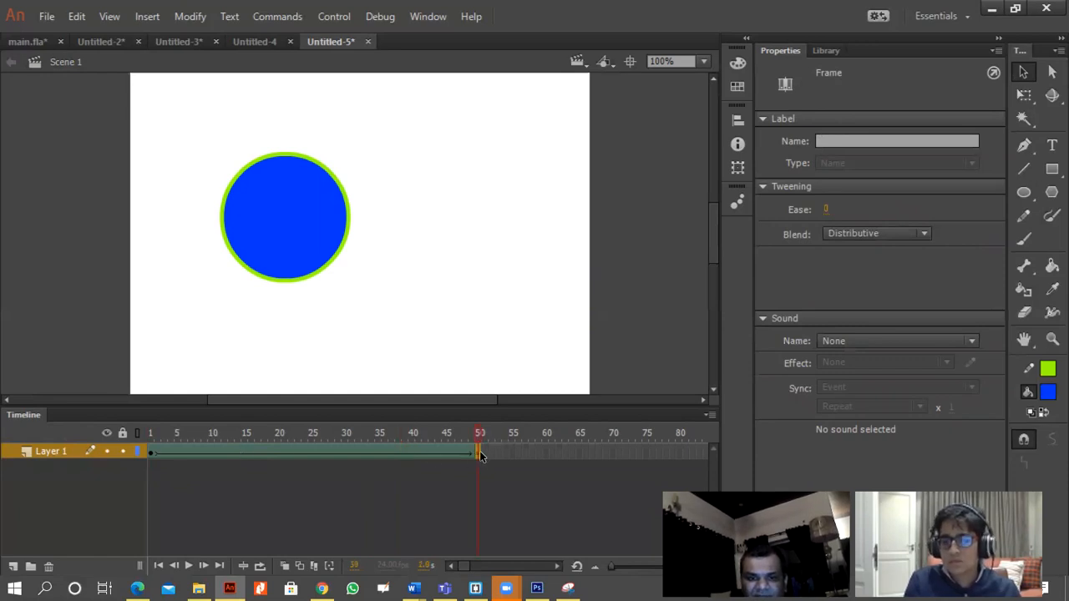
click(157, 449)
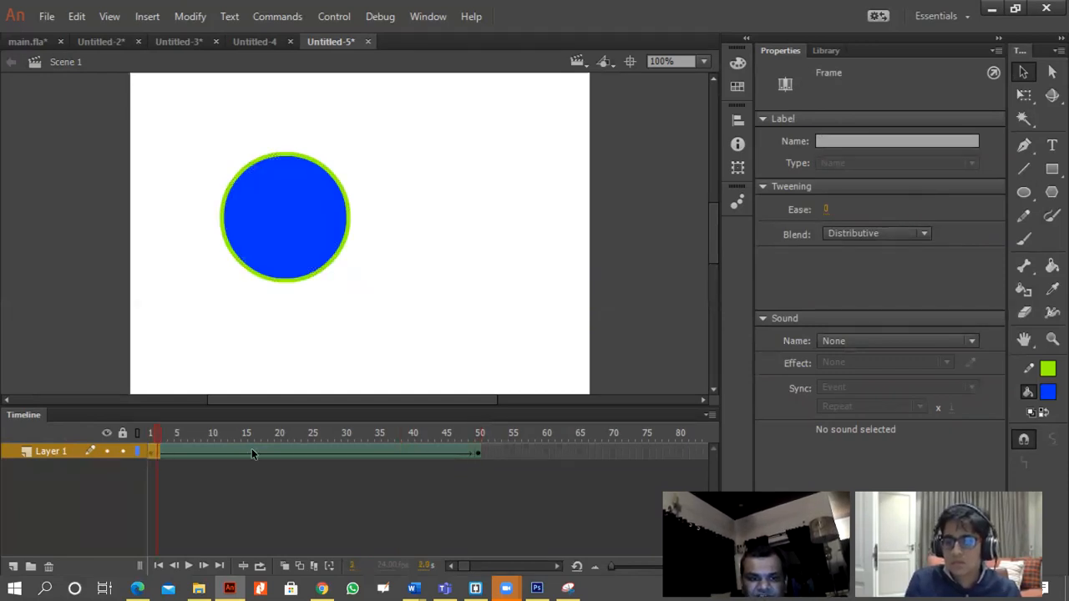
click(167, 466)
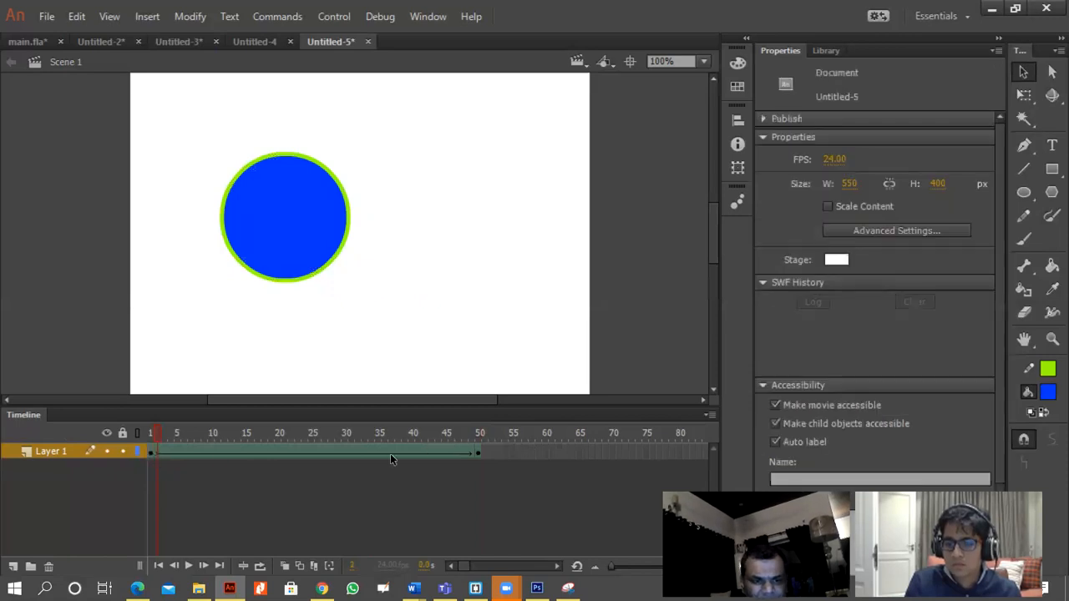
click(480, 452)
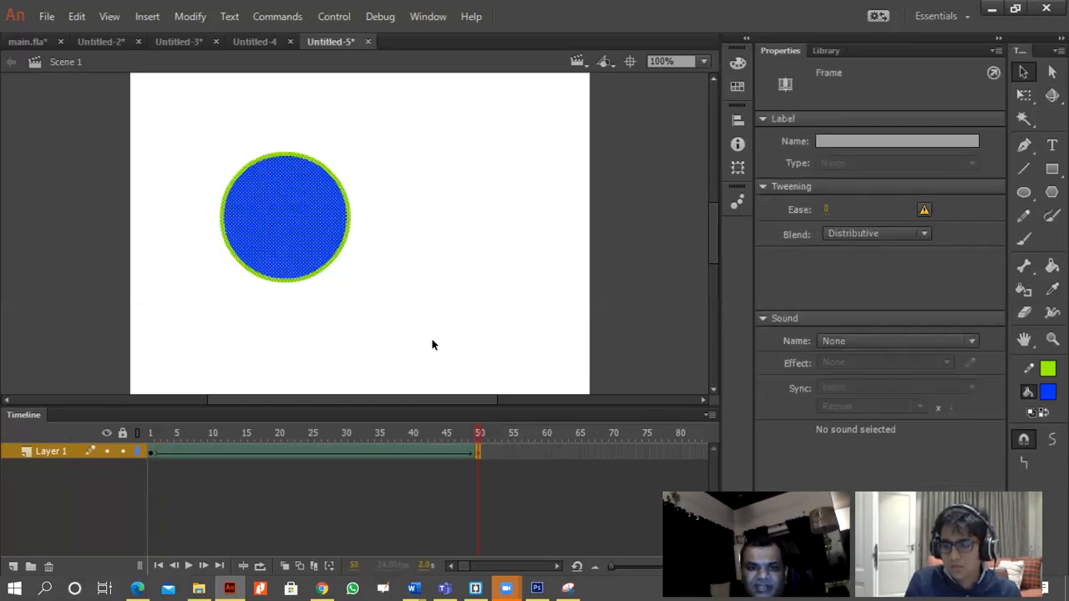
Replace the circle at frame 50 of Layer 1 with a wide blue rectangle outlined in green, and play the shape tween.
key(Delete)
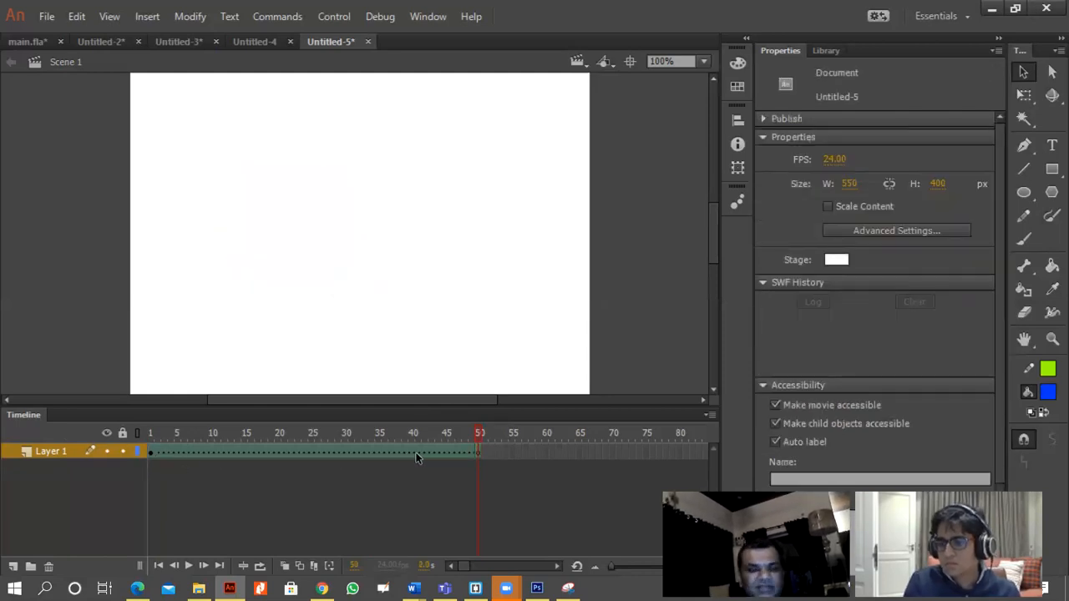
click(1052, 170)
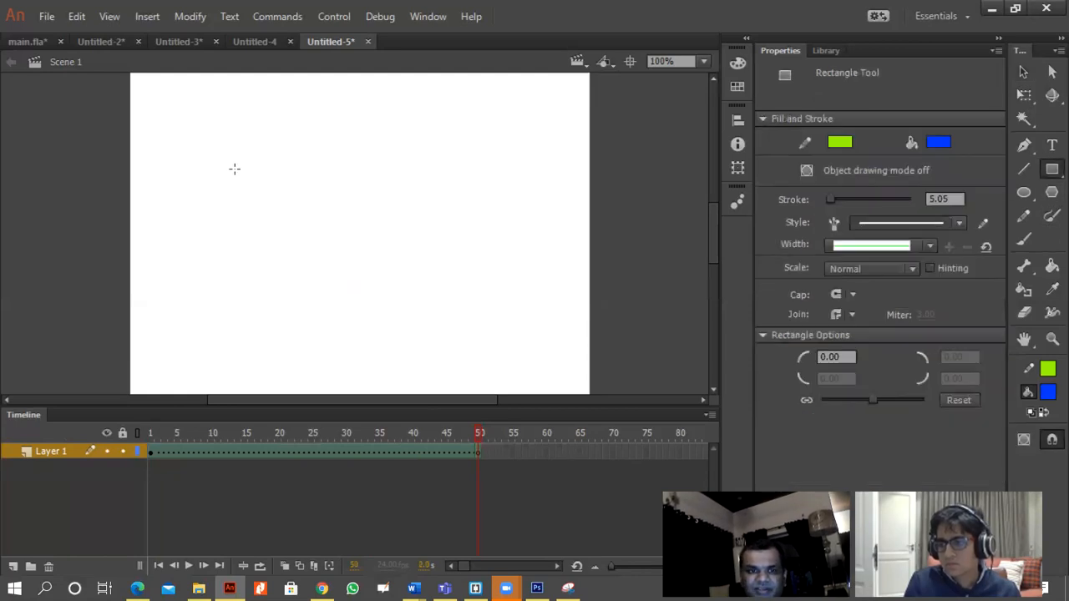
mouse_move(262, 169)
mouse_down()
mouse_move(467, 262)
mouse_move(475, 246)
mouse_up()
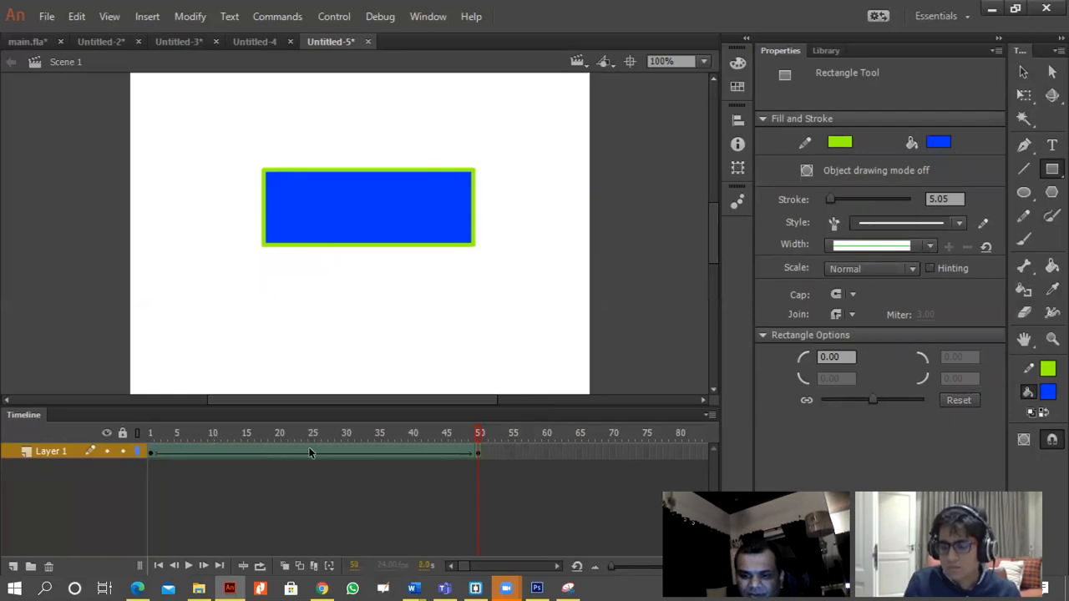
key(Return)
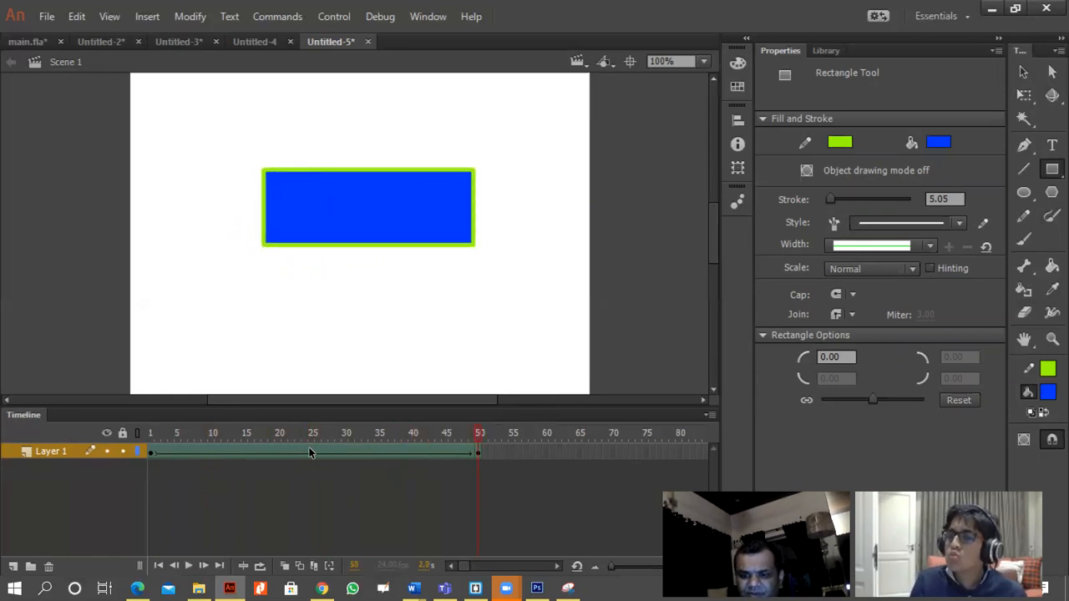
key(Return)
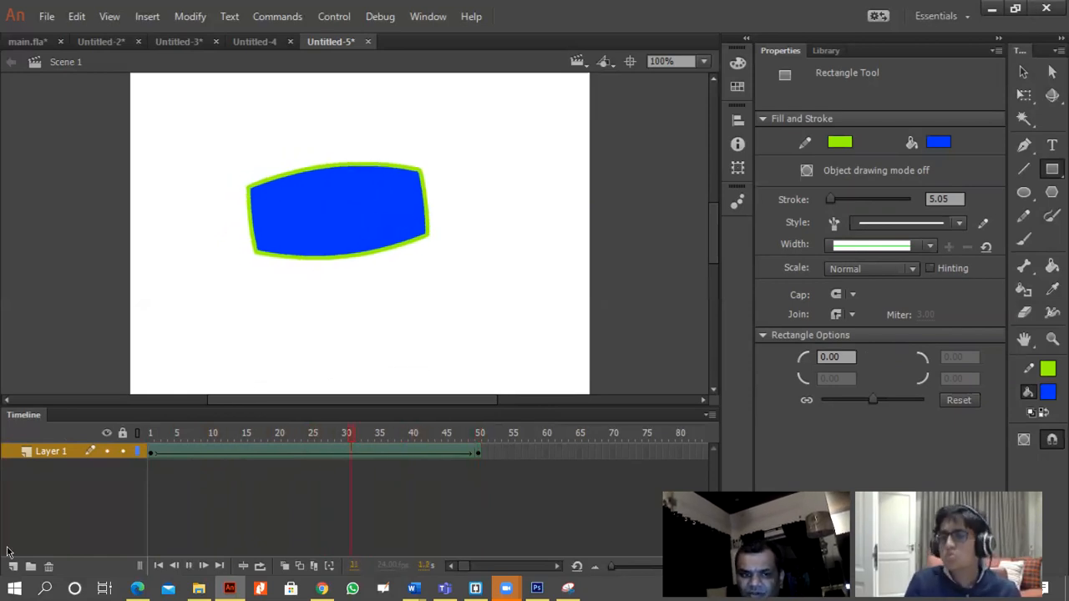
Add a new layer and draw a blue pentagon with a green outline below and left of the rectangle using the PolyStar tool.
click(14, 566)
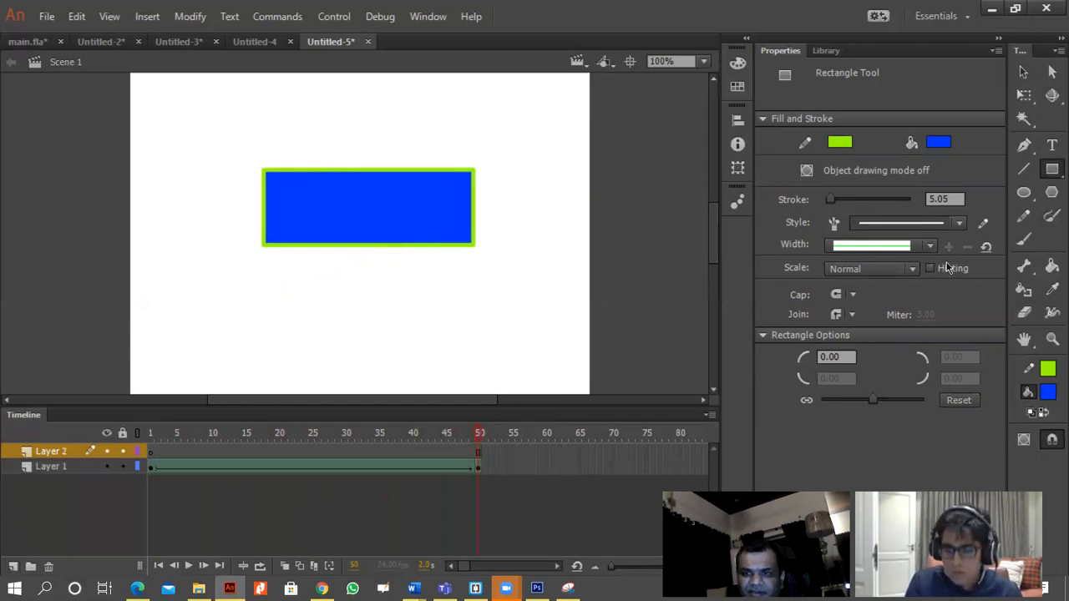
click(1052, 192)
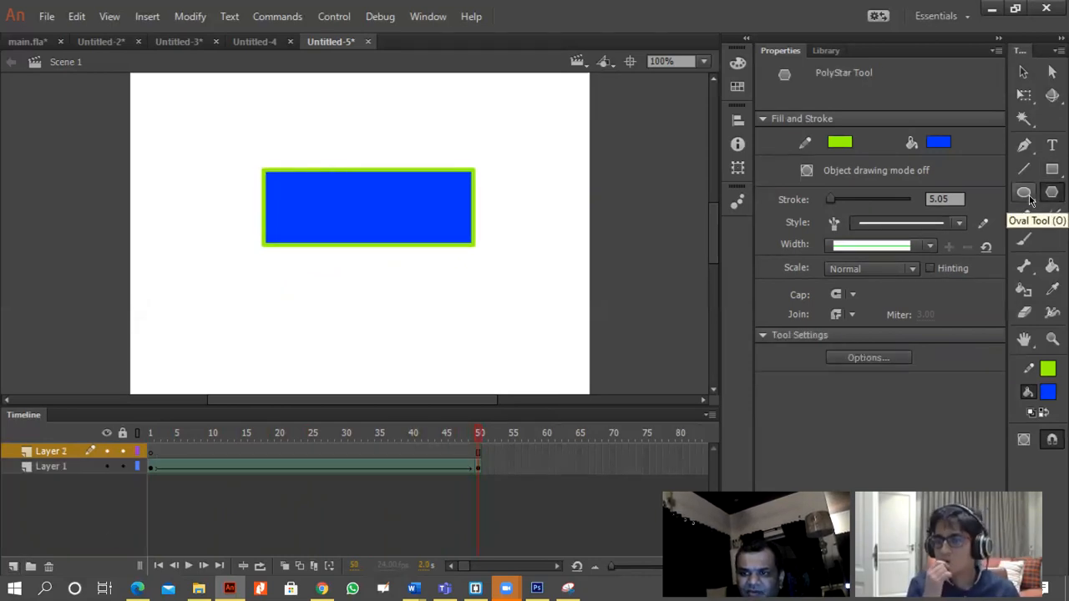
drag(198, 262, 244, 316)
Insert a keyframe at frame 50 of Layer 2 and create a shape tween between its keyframes at frames 1 and 50.
click(479, 455)
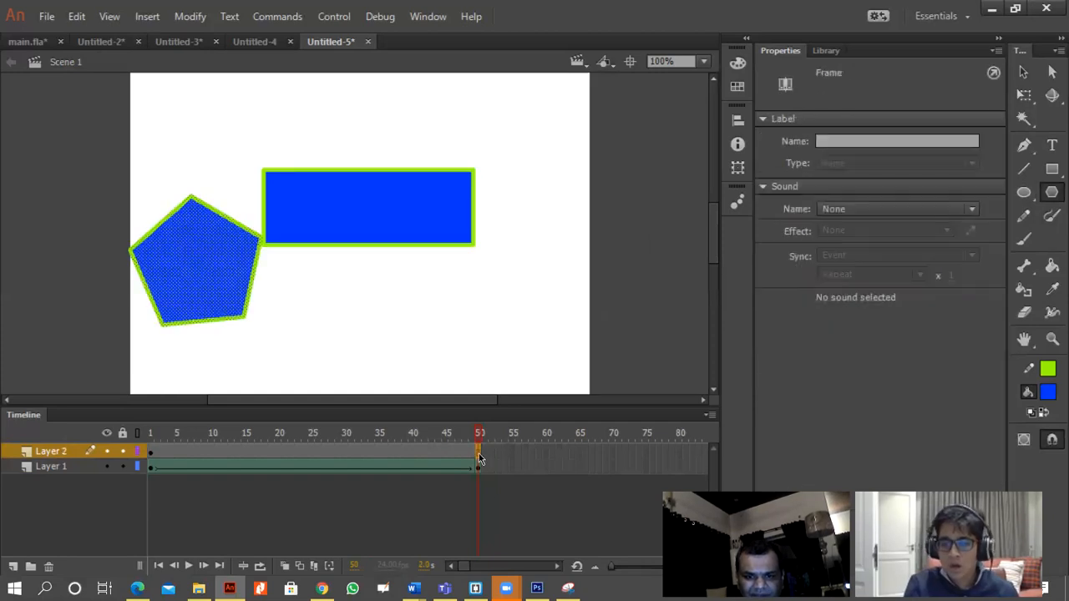
right_click(478, 457)
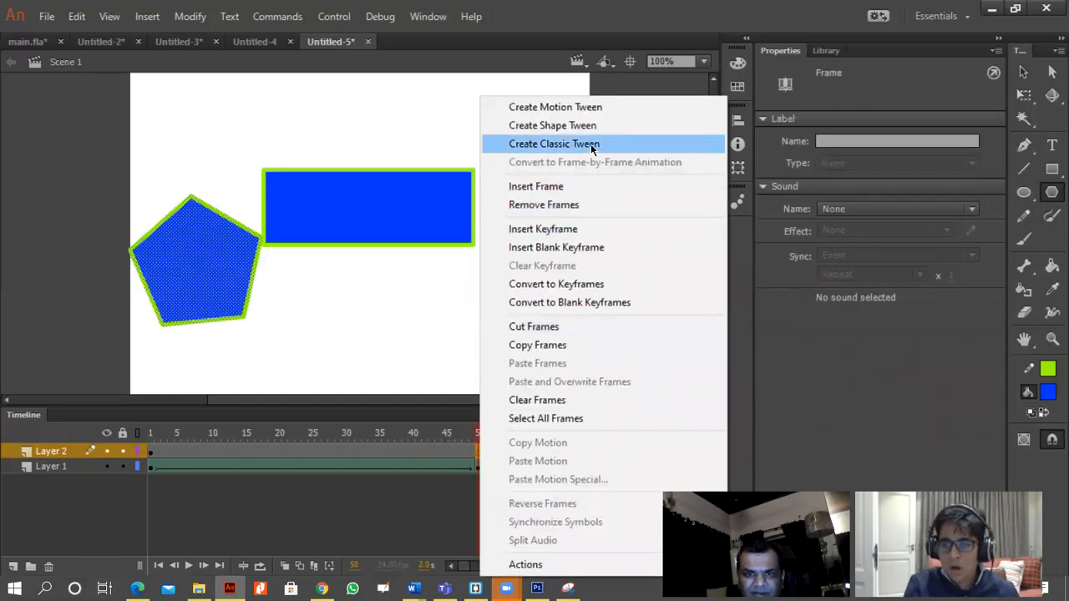
click(543, 228)
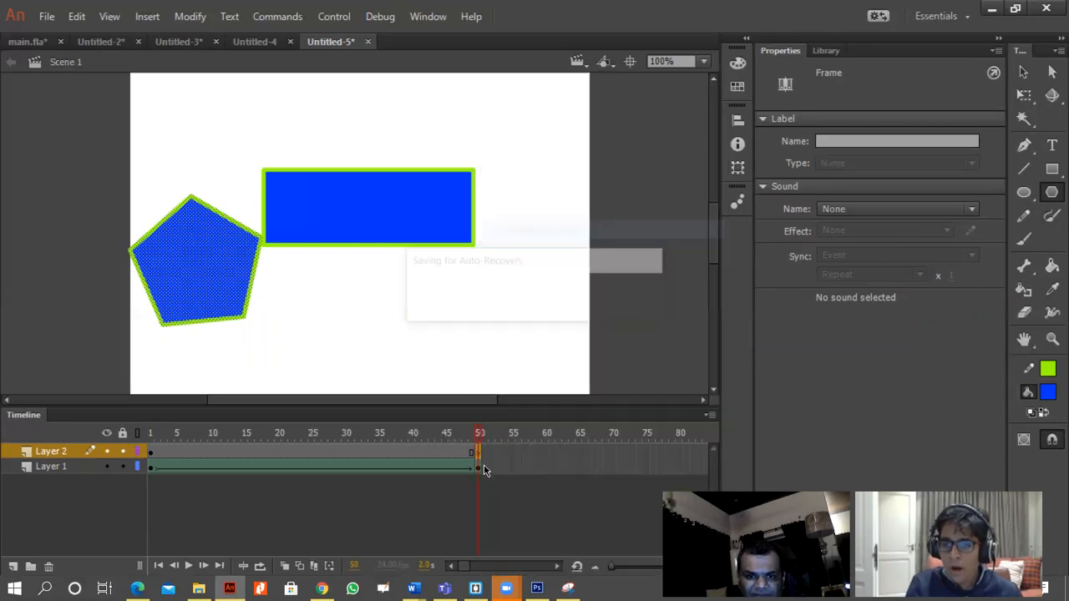
right_click(480, 458)
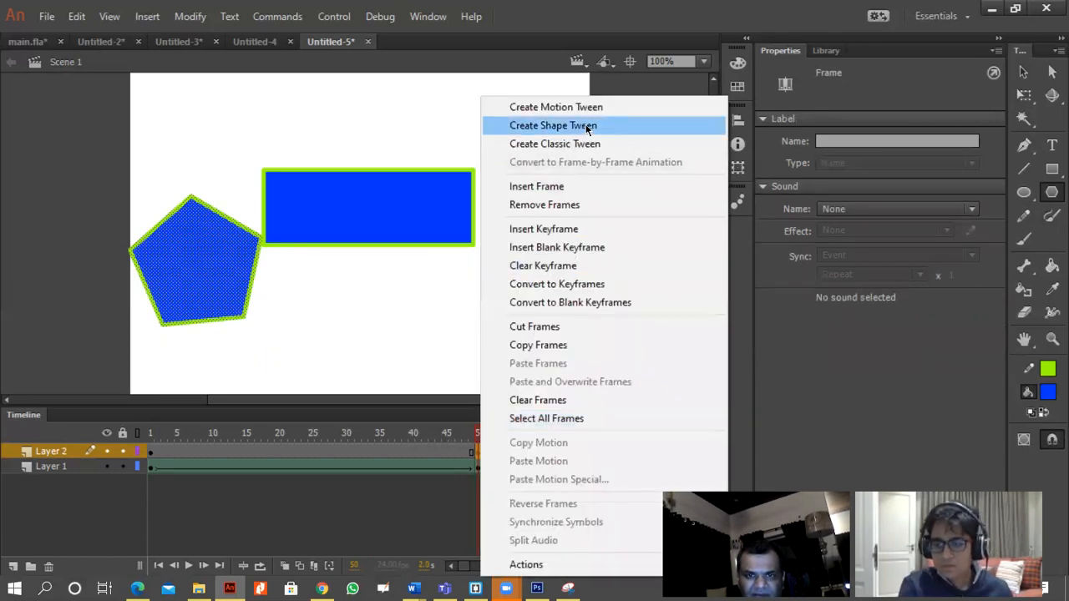
click(588, 126)
right_click(471, 456)
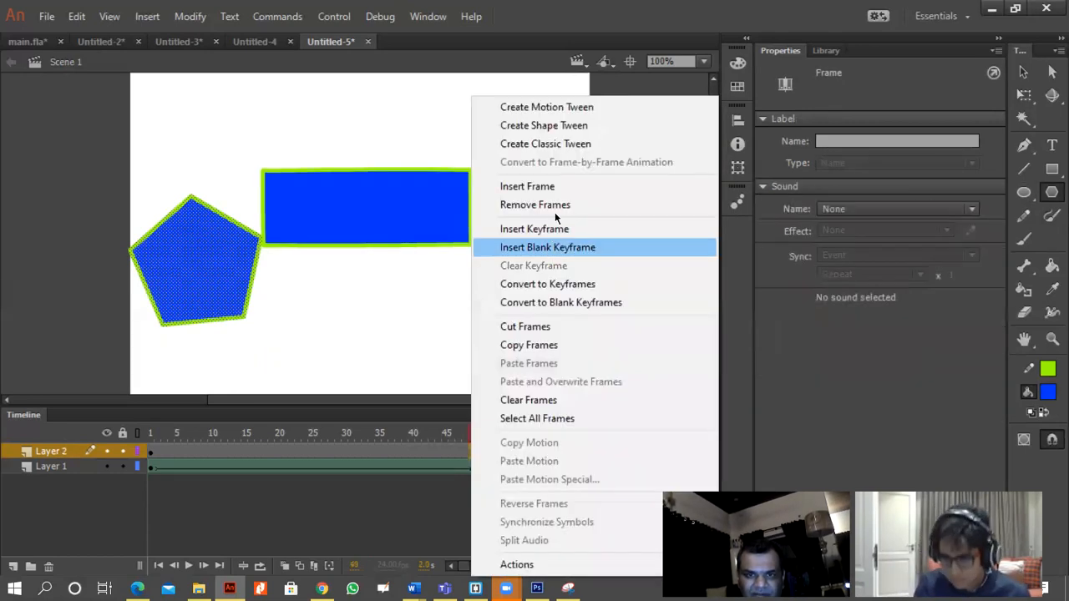
click(573, 127)
Replace the pentagon at frame 50 of Layer 2 with a blue circle about 128 px wide below the rectangle.
click(480, 454)
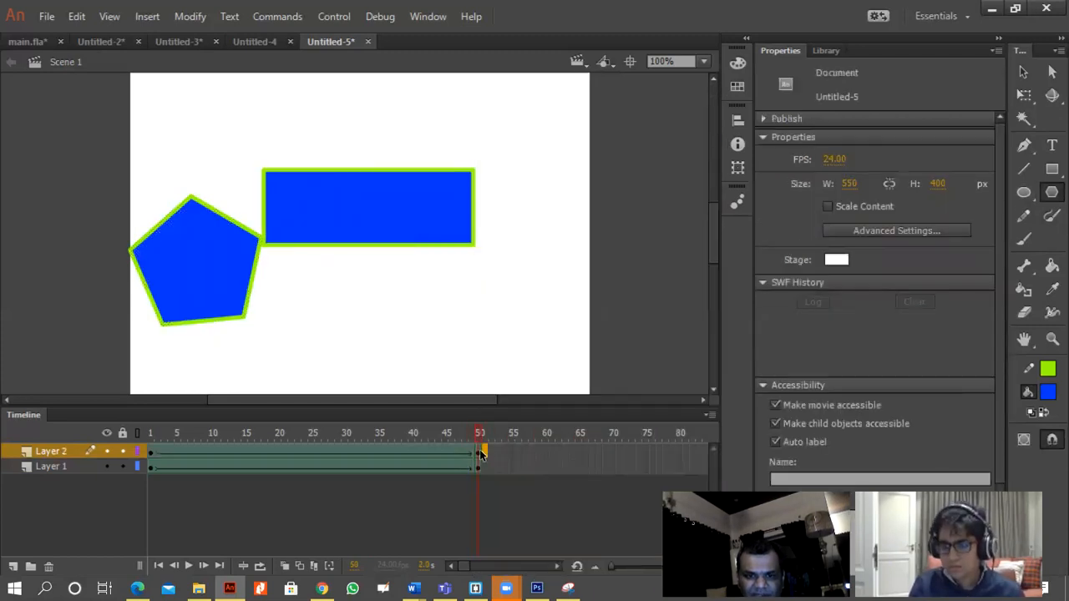
click(476, 455)
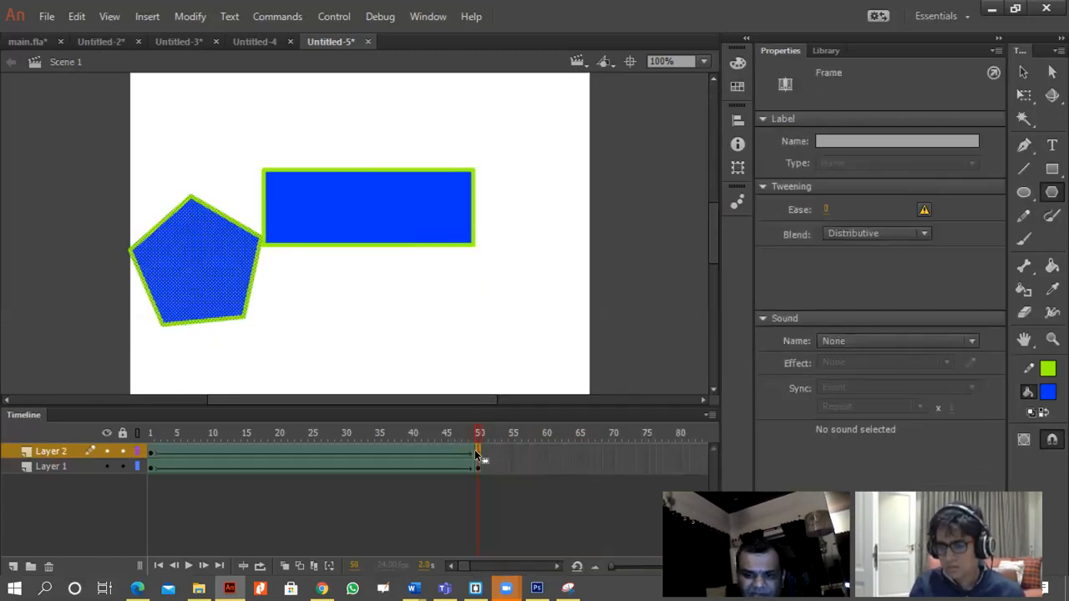
key(Delete)
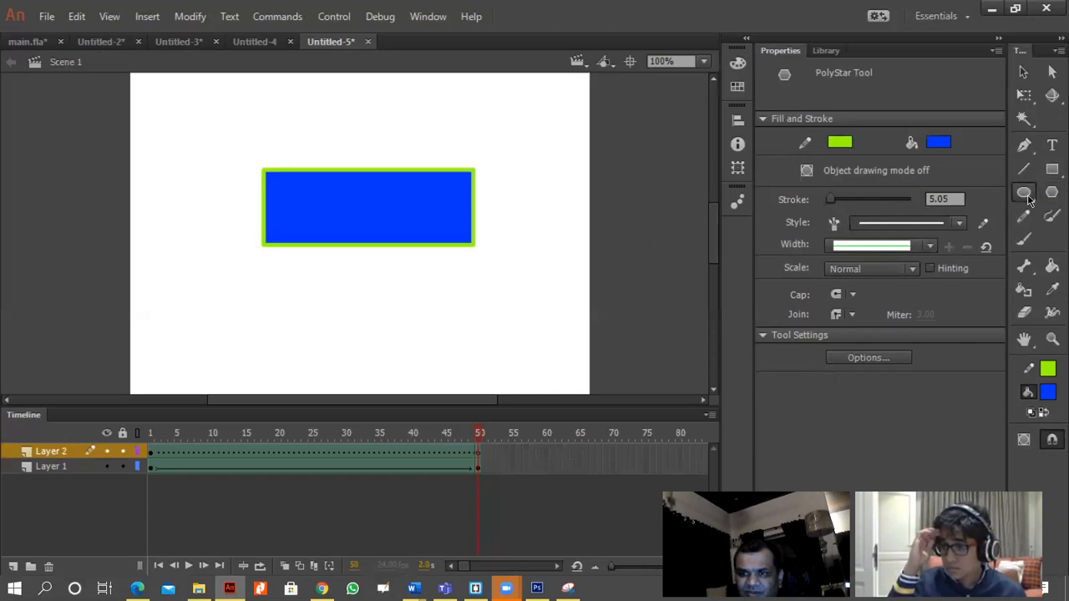
click(1025, 193)
drag(339, 267, 446, 375)
Change the fill of the circle at frame 50 to black and test the movie in a preview window.
key(v)
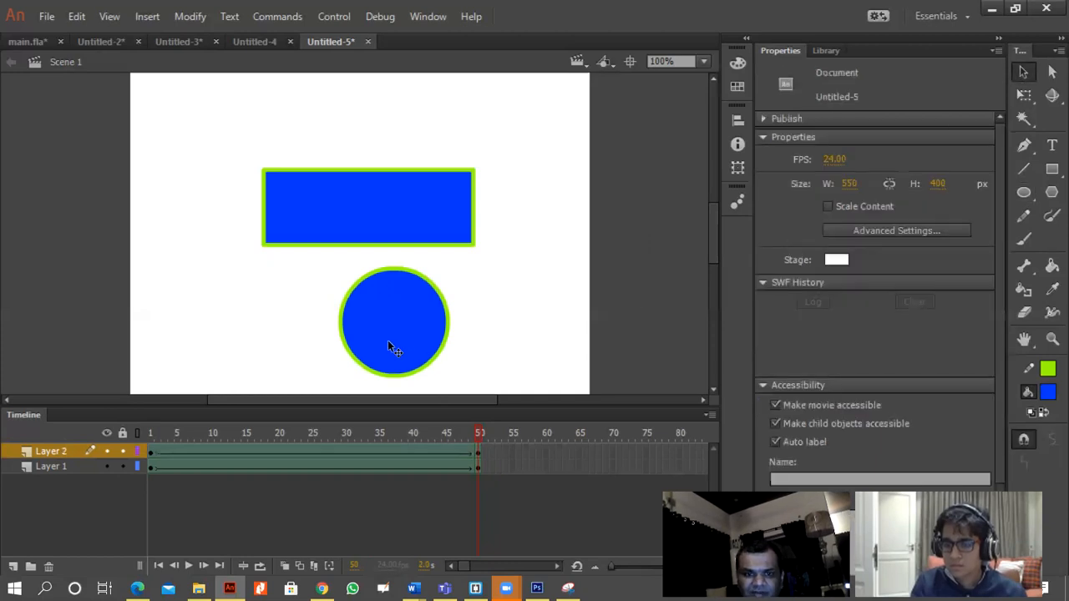
click(388, 341)
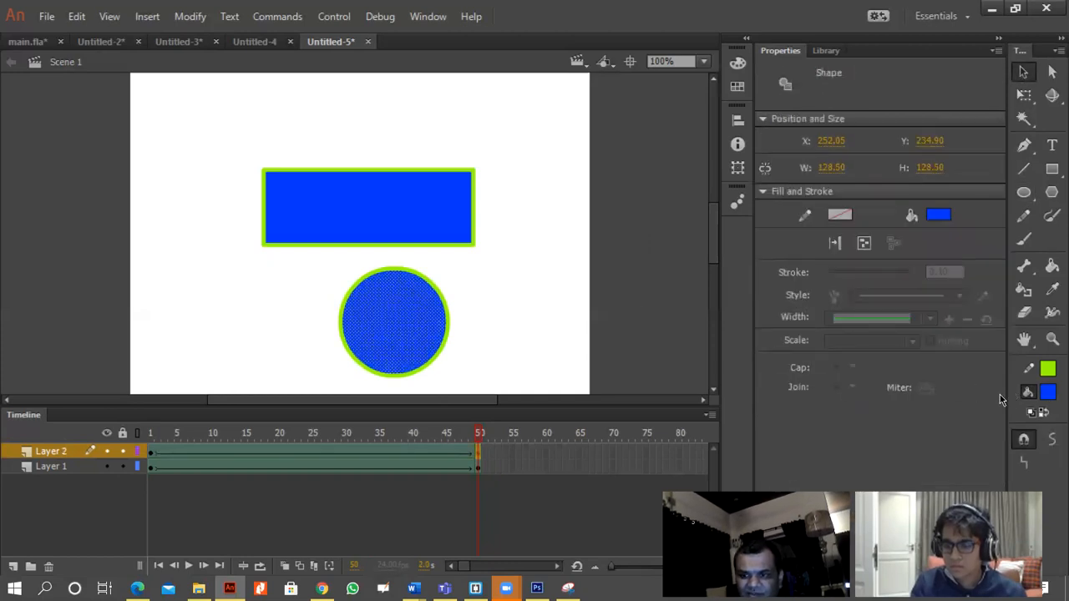
click(1048, 392)
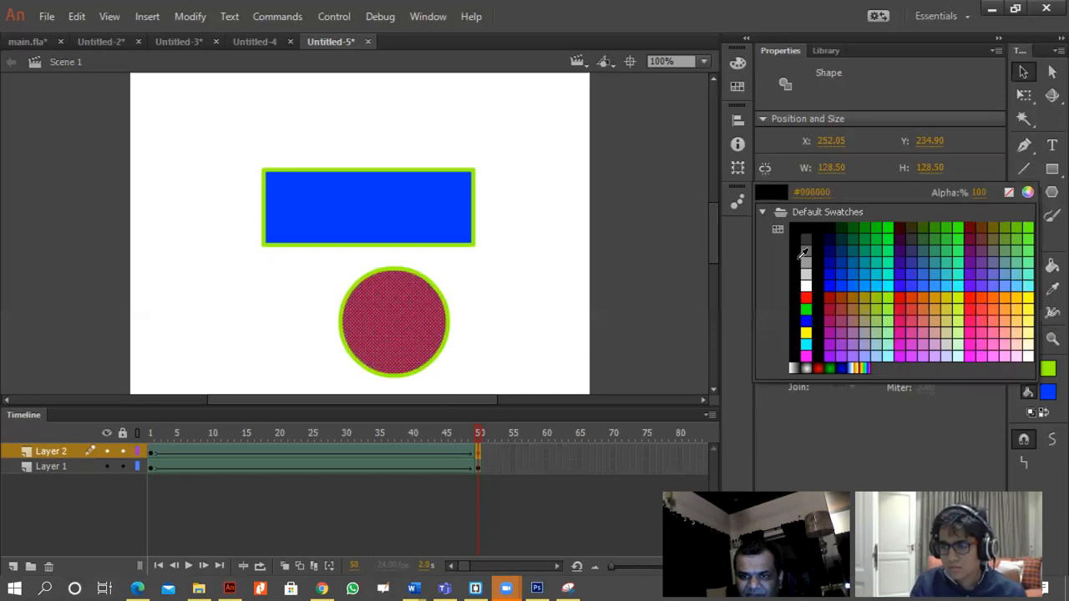
click(797, 230)
click(479, 306)
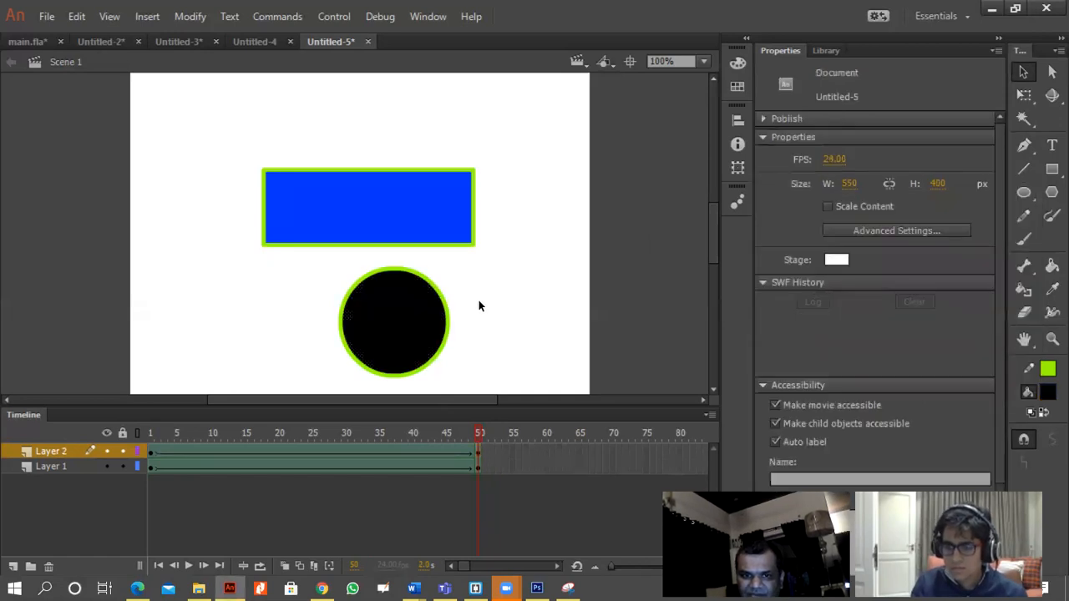
key(ctrl+Return)
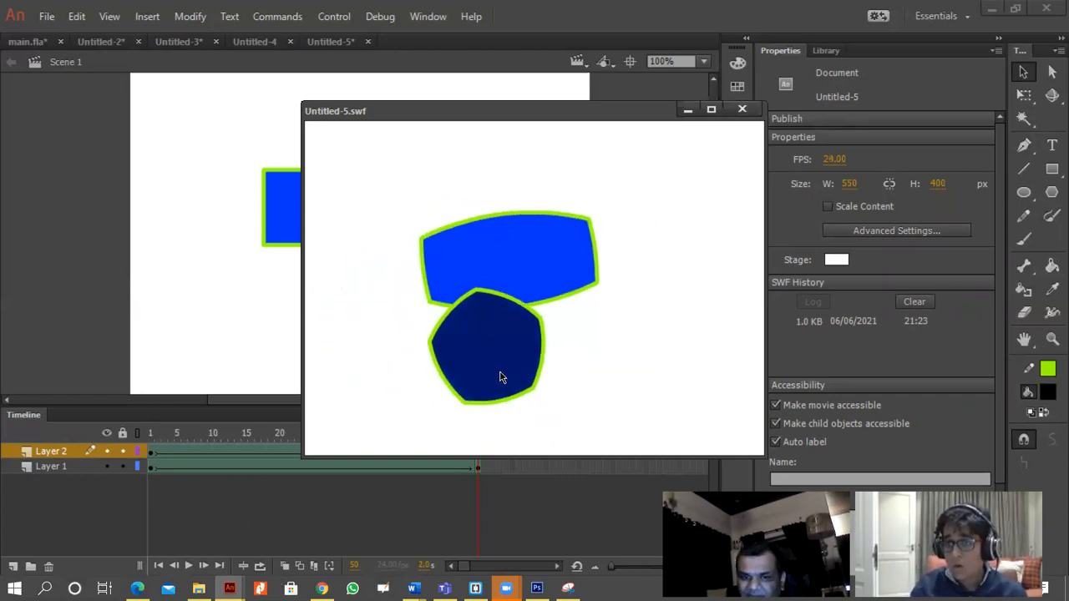
click(741, 109)
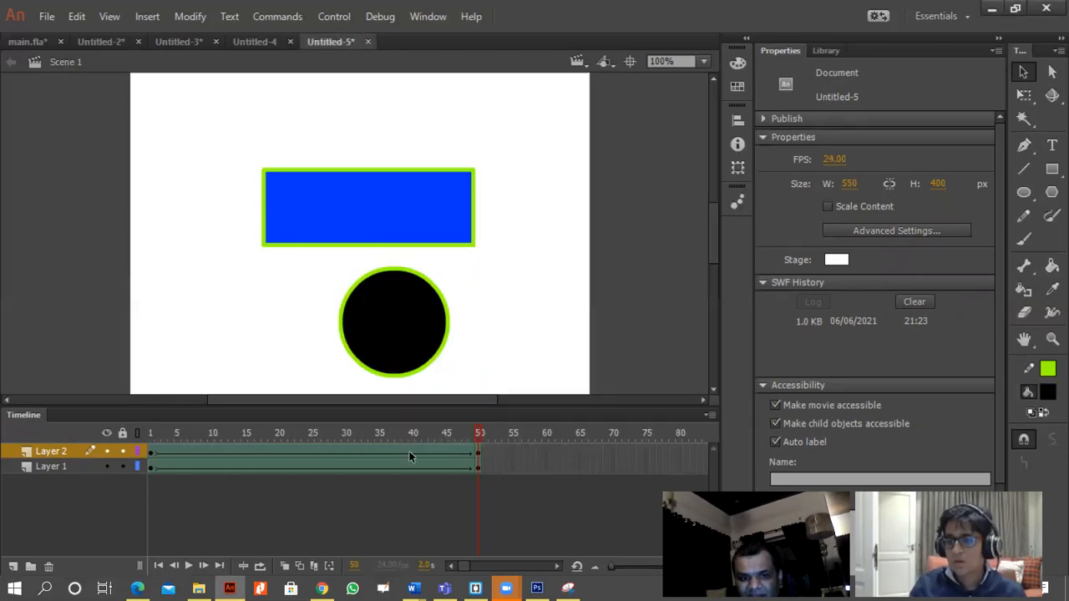